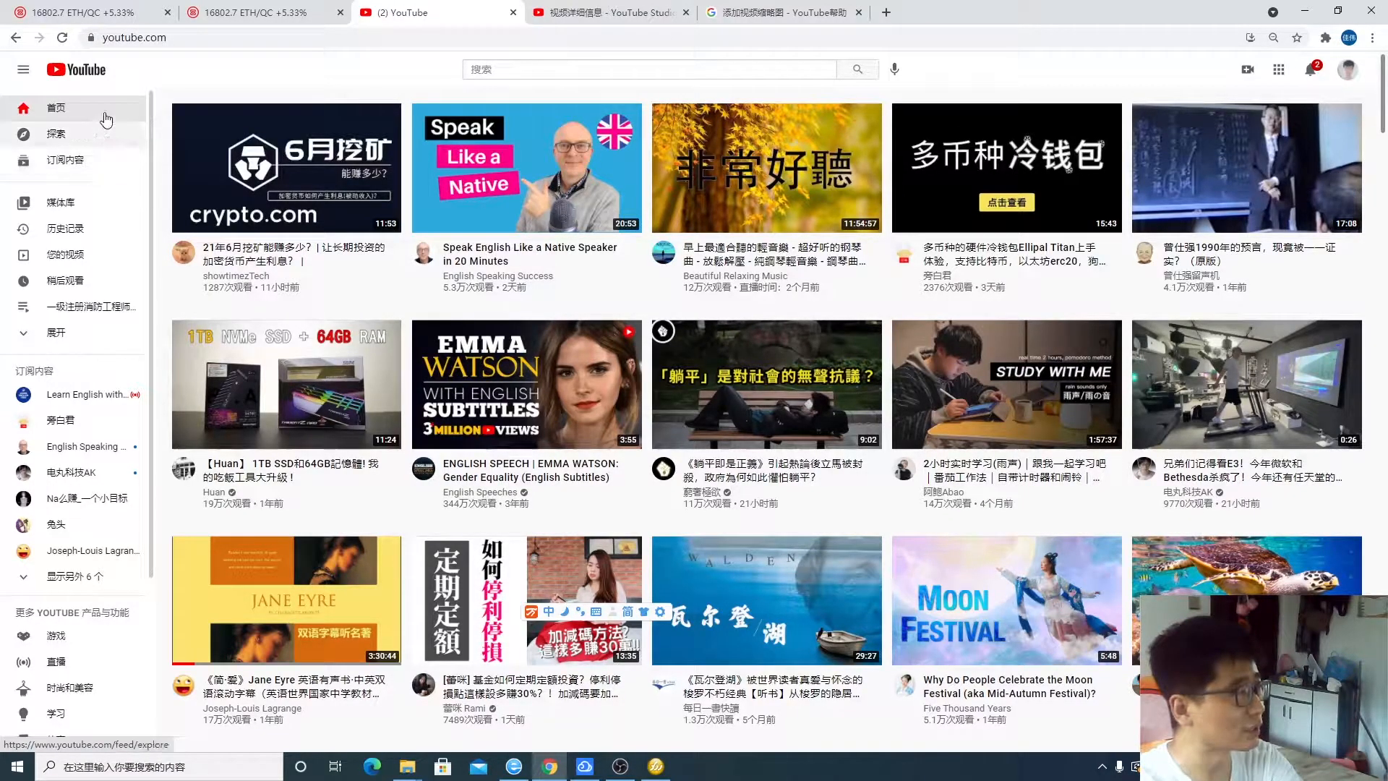
Examine the thumbnail text in the YouTube home feed, enlarging the page on the 「躺平」 bench thumbnail to inspect its outlined lettering
{"action": "mouse_move", "coordinate": [313, 154]}
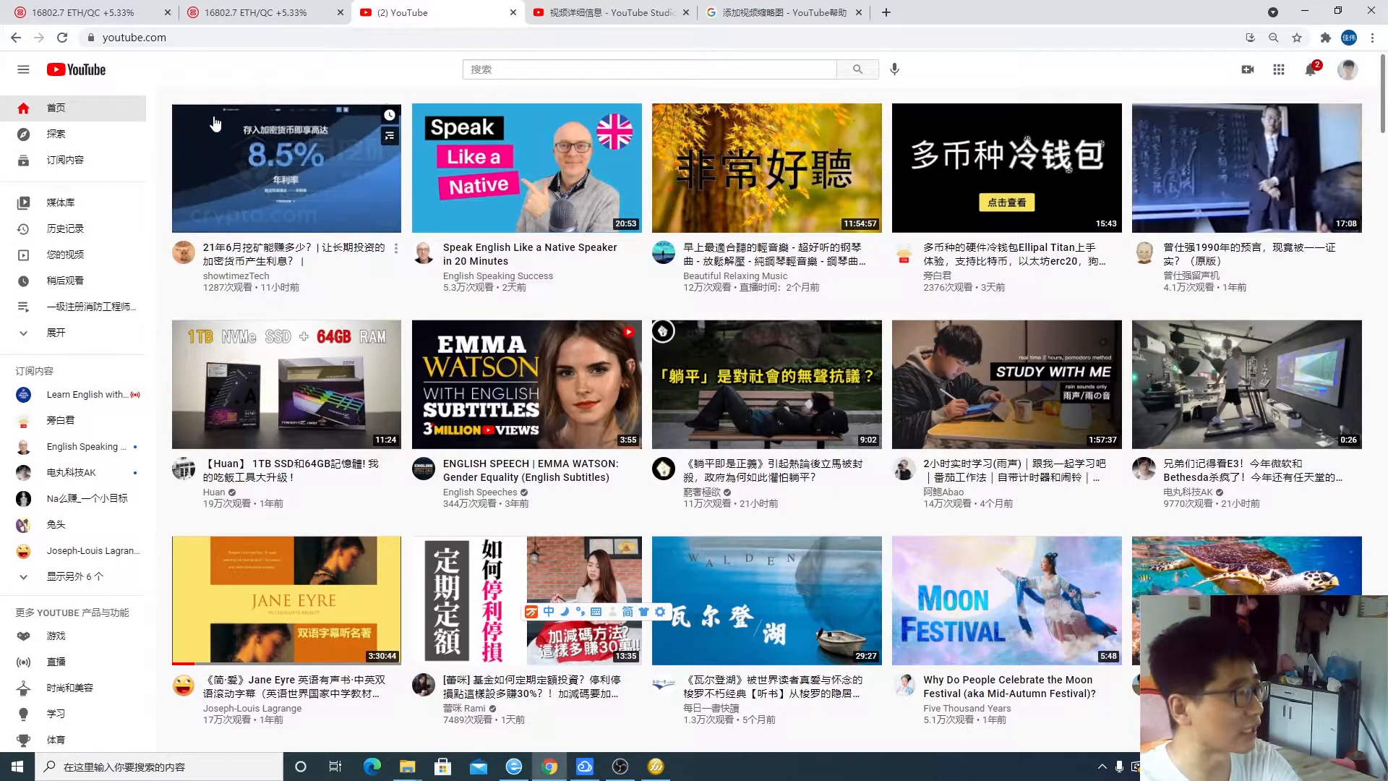
{"action": "mouse_move", "coordinate": [374, 259]}
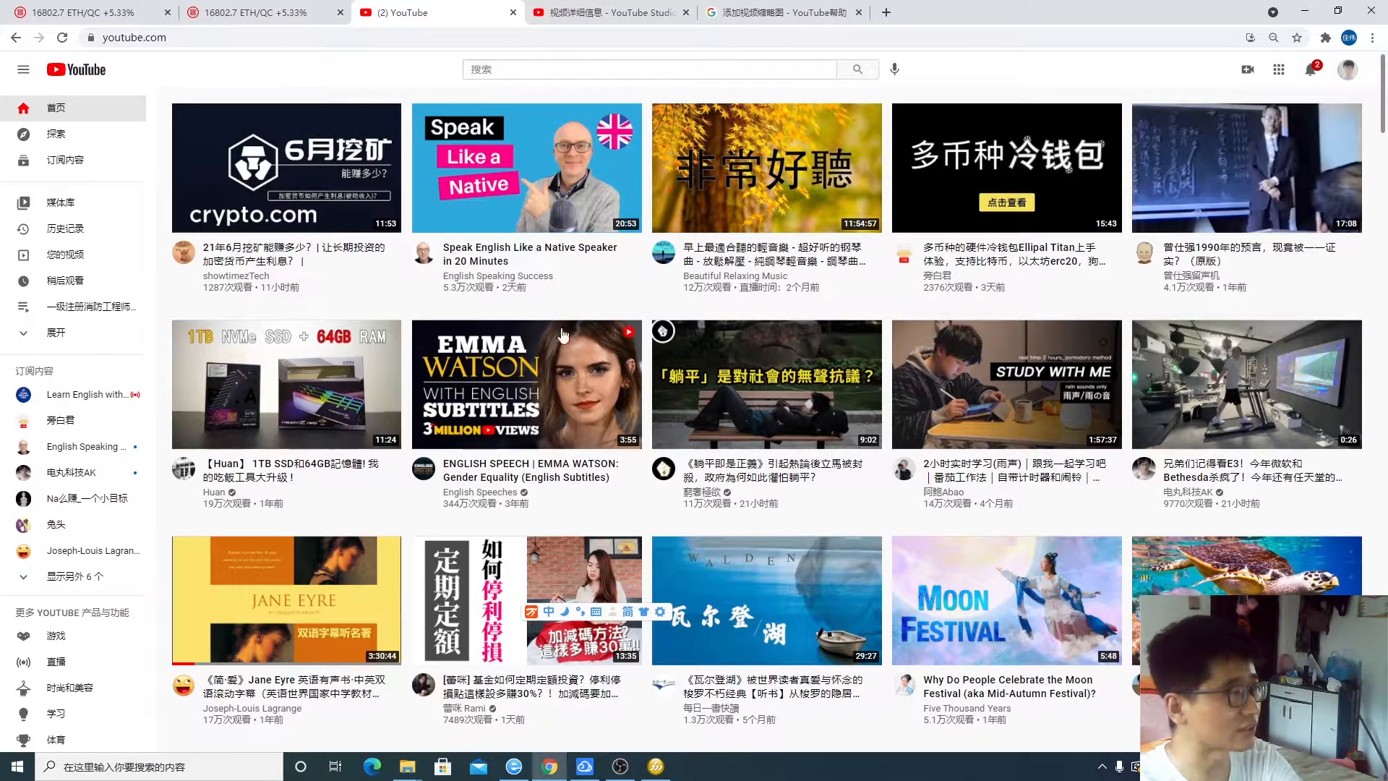
{"action": "mouse_move", "coordinate": [477, 123]}
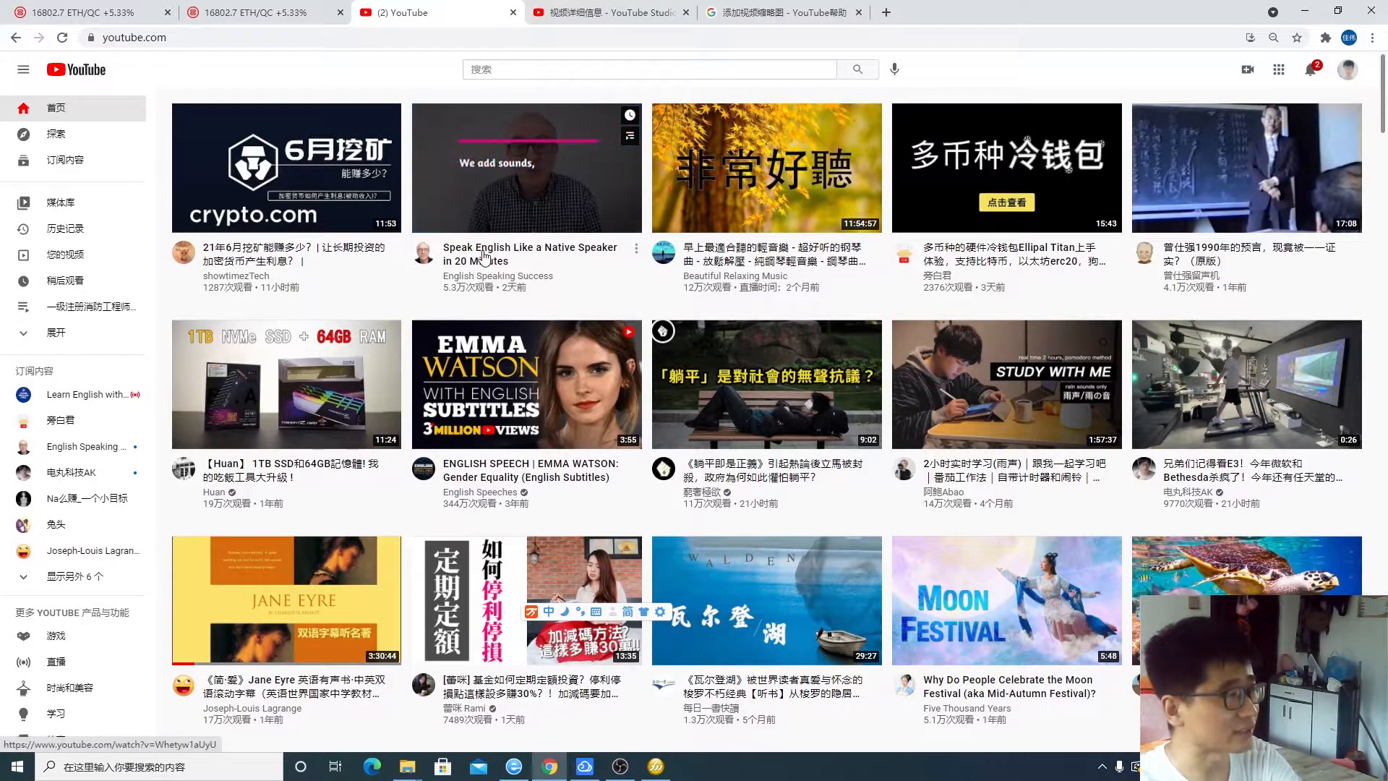
{"action": "mouse_move", "coordinate": [613, 176]}
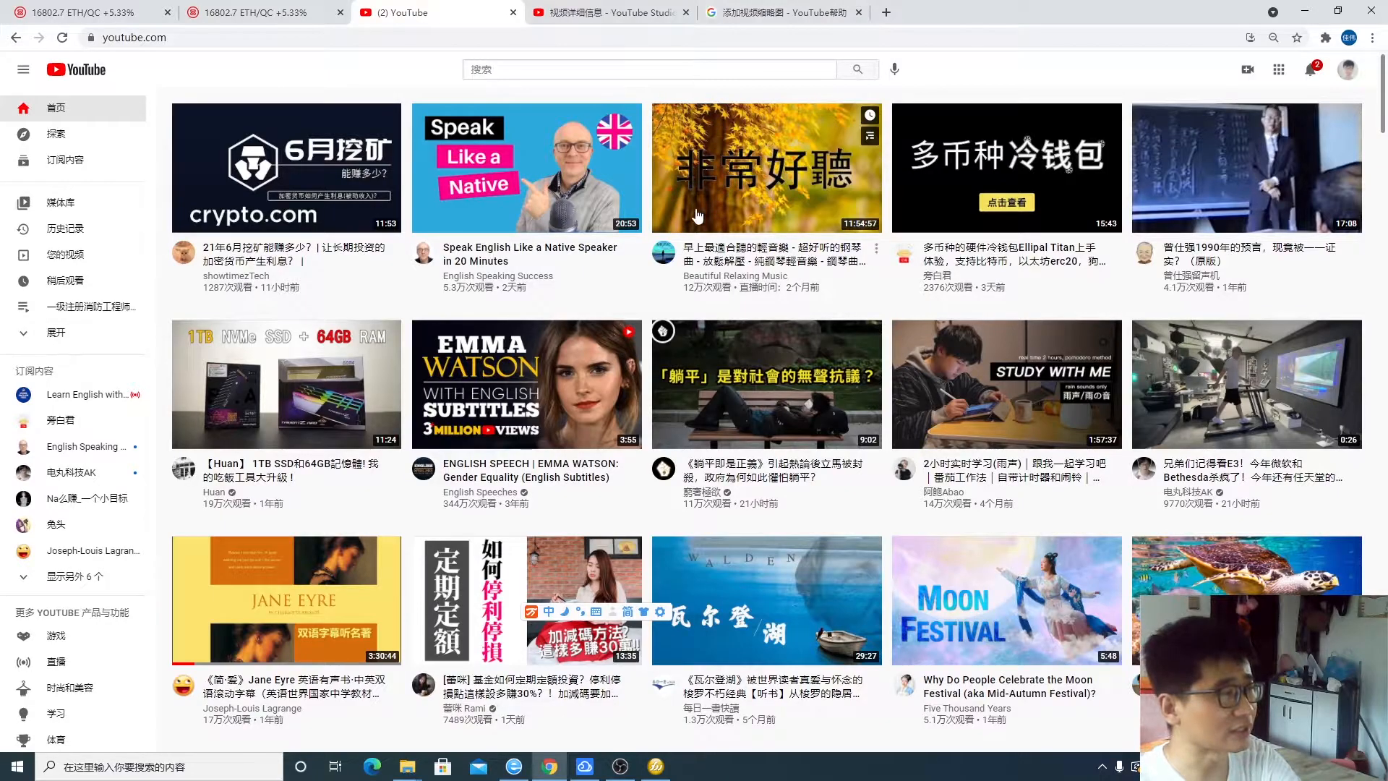
{"action": "mouse_move", "coordinate": [685, 171]}
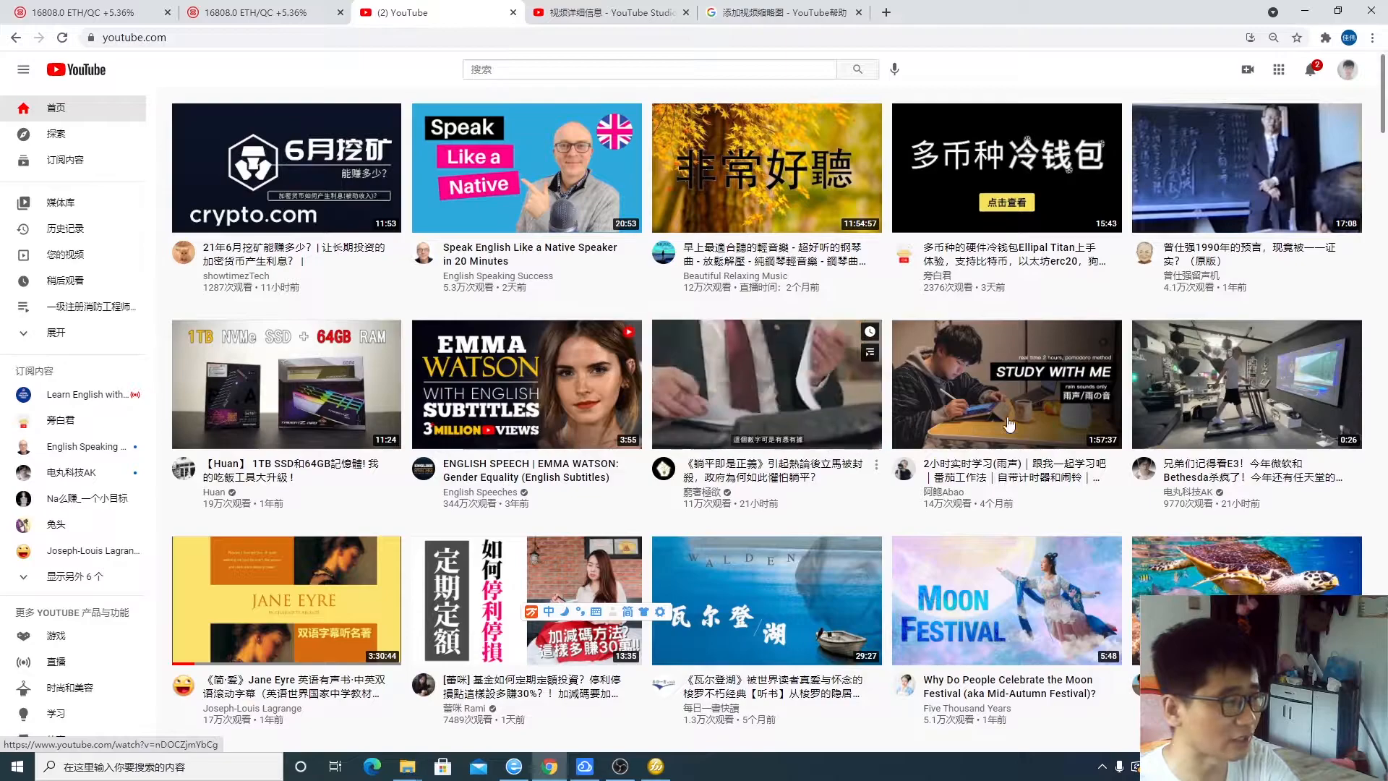
{"action": "key", "text": "ctrl+plus"}
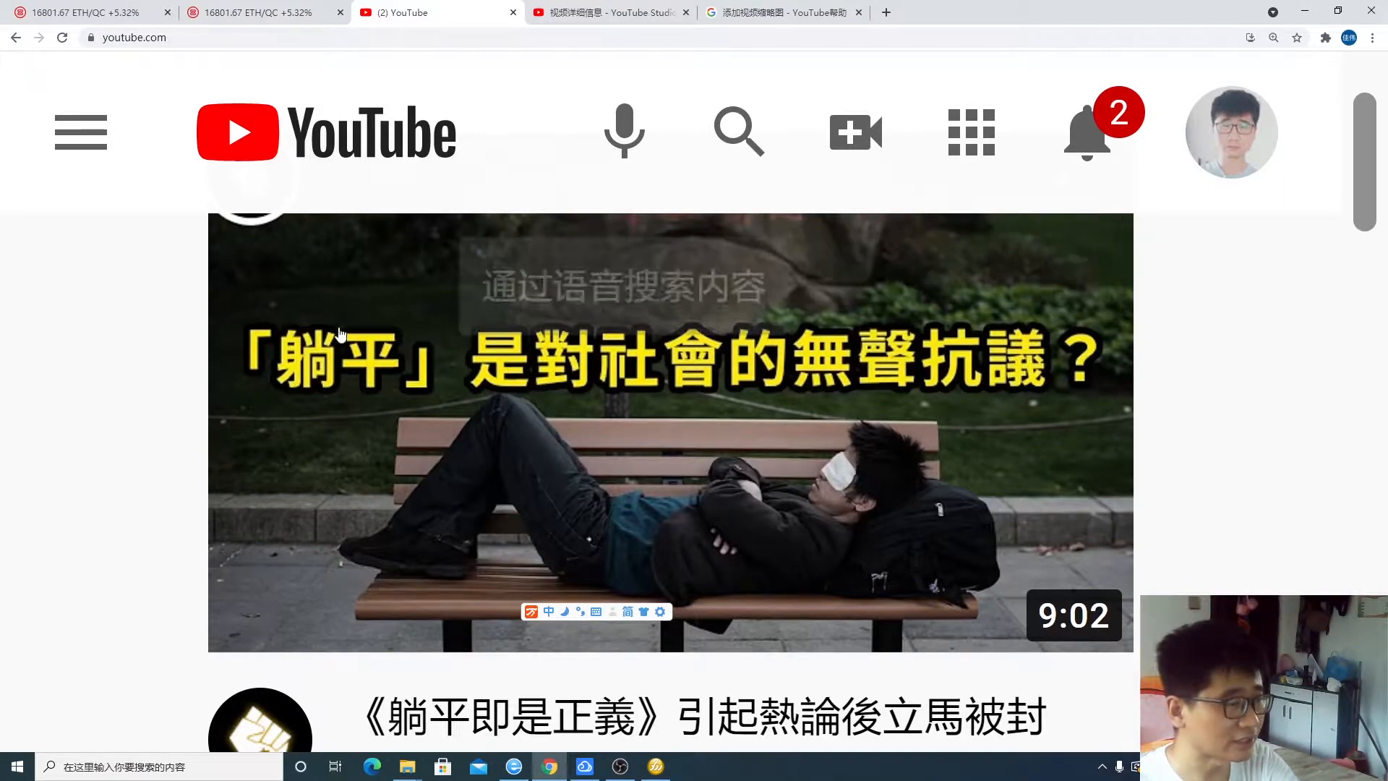
Reduce the page magnification and compare the text styles of the recommended video thumbnails, finishing at the start of the home feed
{"action": "key", "text": "ctrl+minus"}
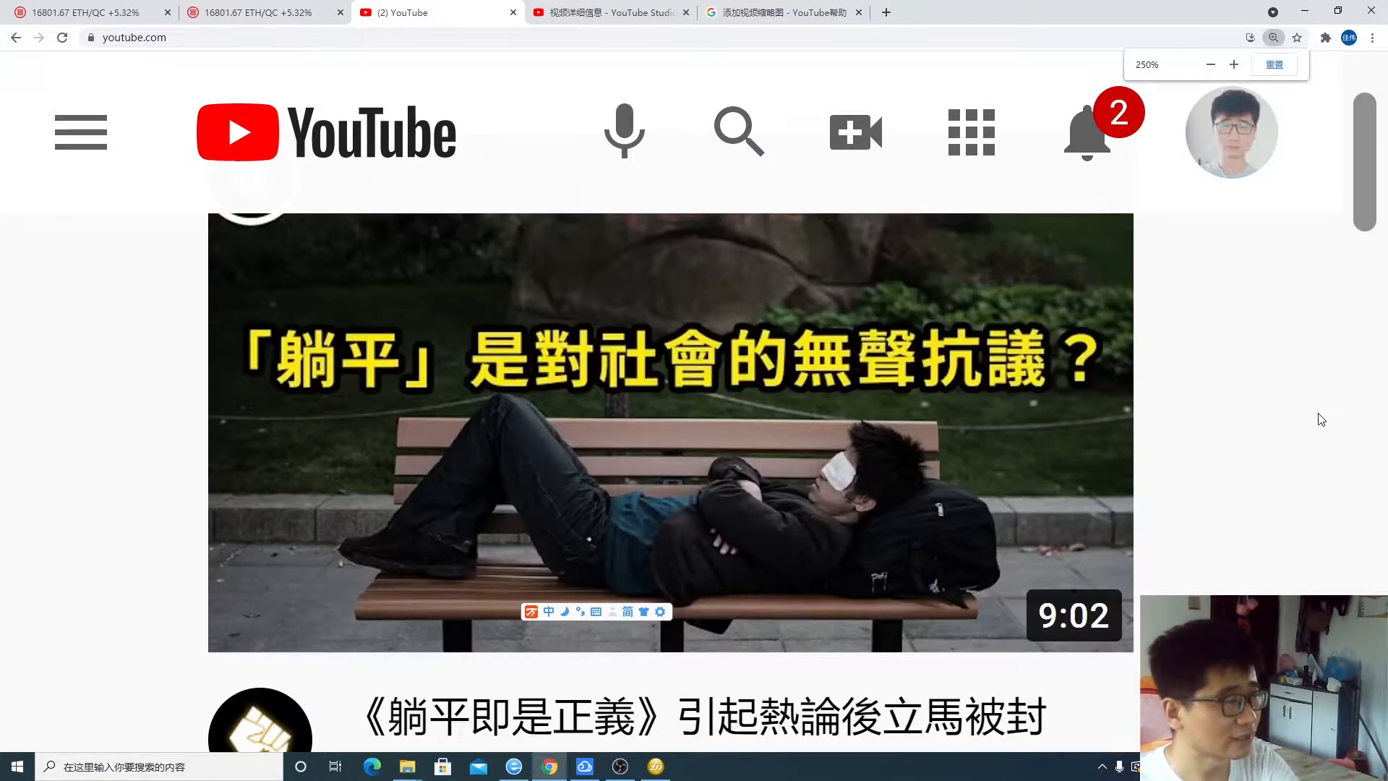
{"action": "key", "text": "ctrl+minus"}
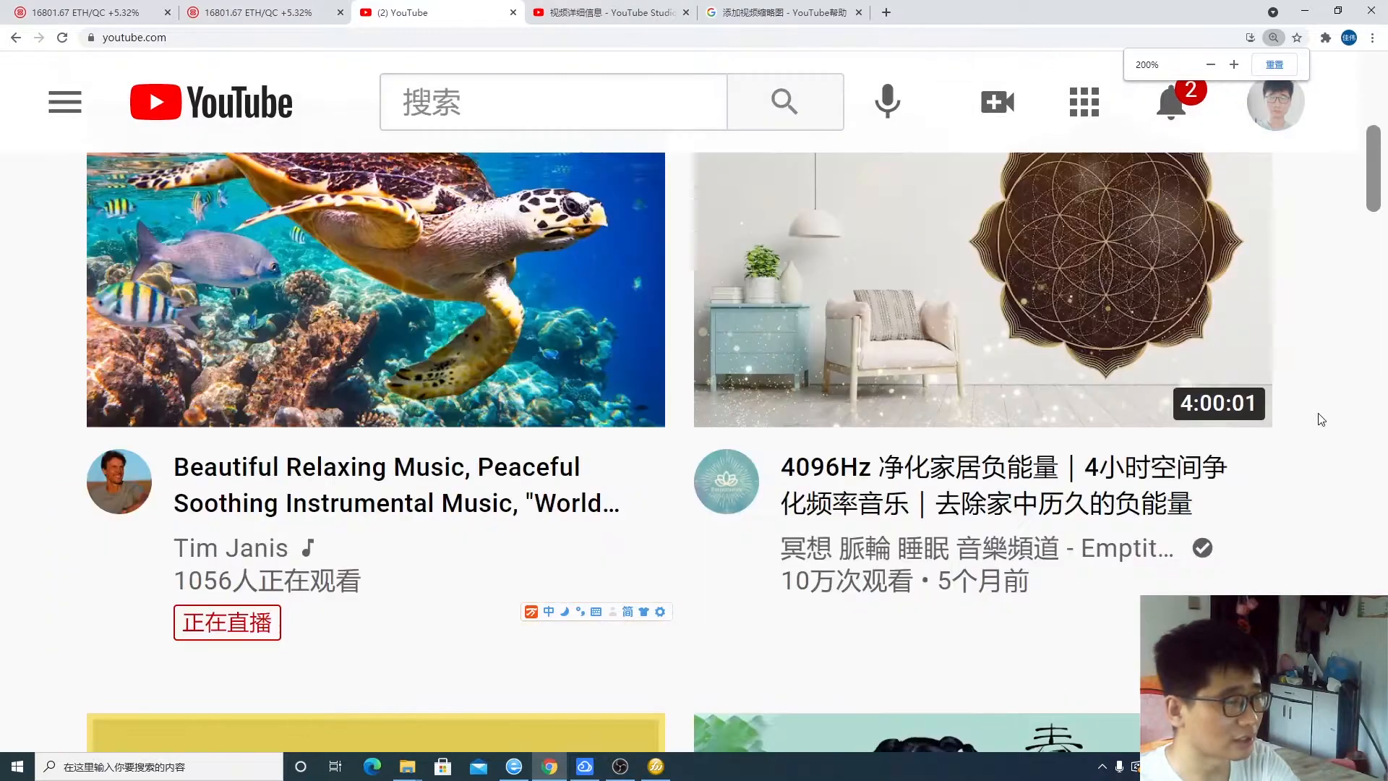
{"action": "key", "text": "ctrl+minus"}
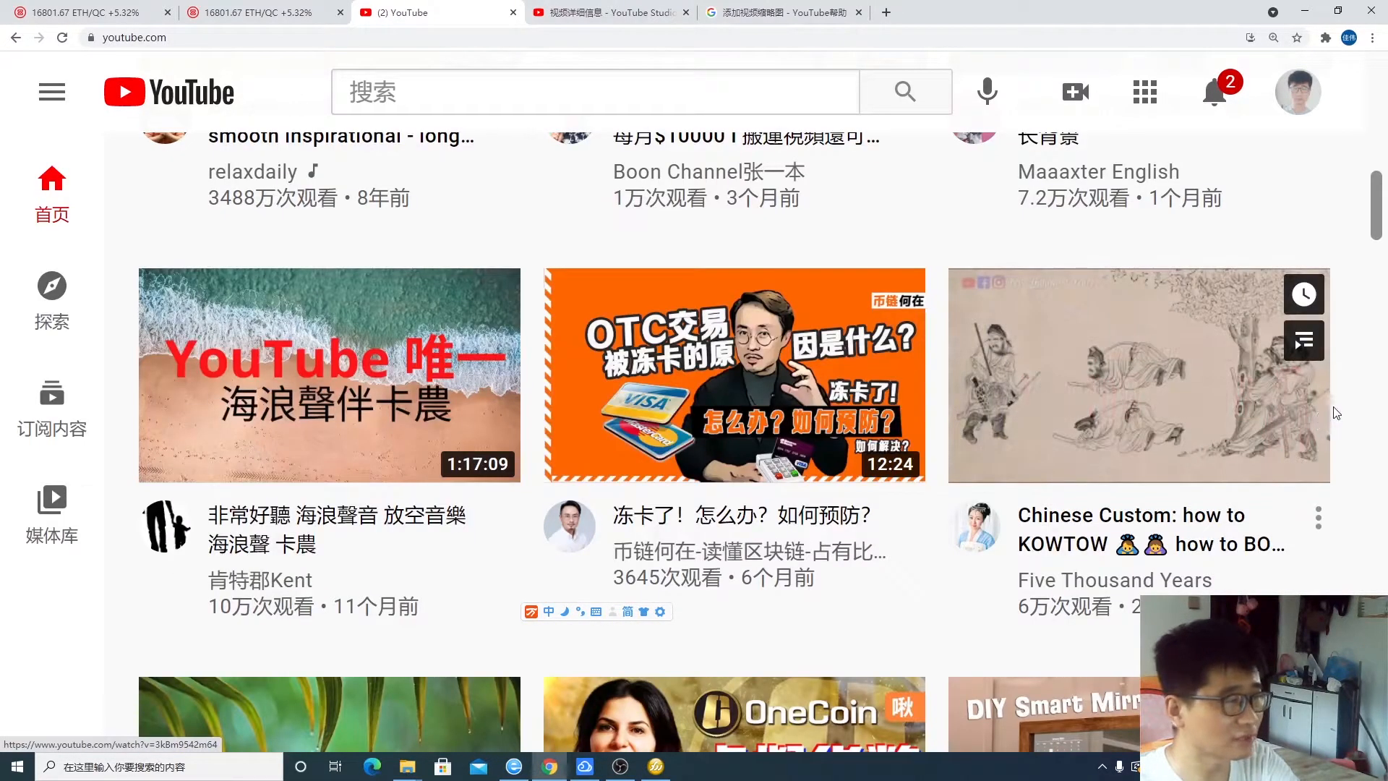
{"action": "key", "text": "ctrl+minus"}
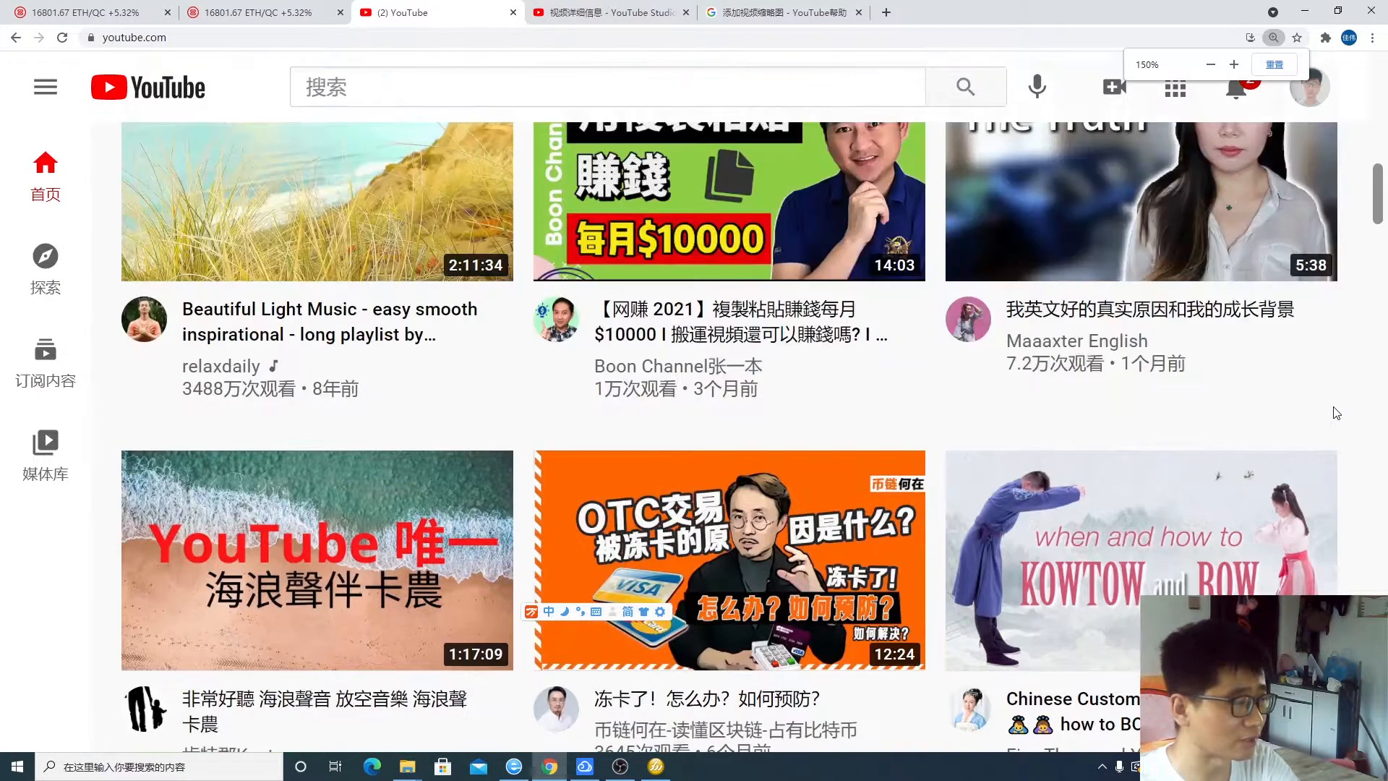
{"action": "key", "text": "ctrl+minus"}
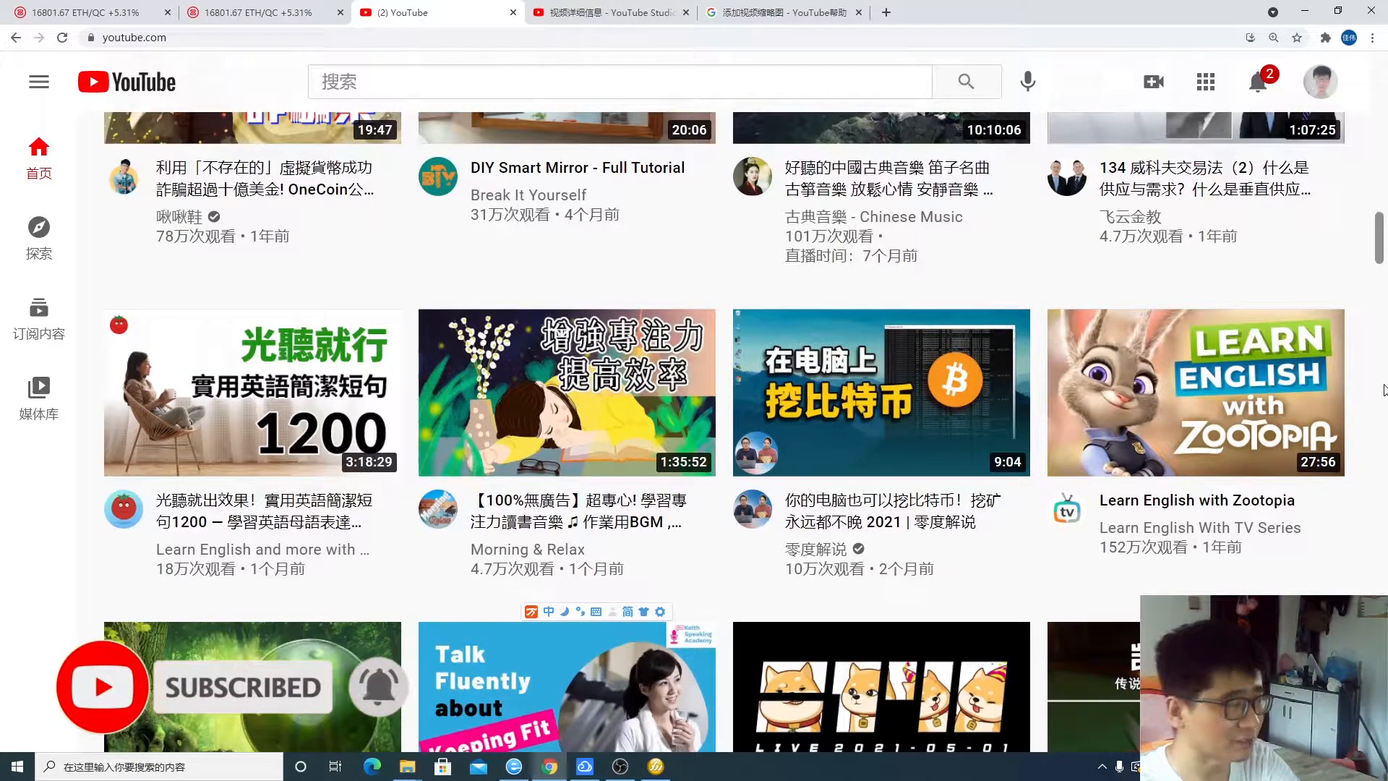
{"action": "scroll", "coordinate": [1342, 454], "scroll_direction": "up", "scroll_amount": 6}
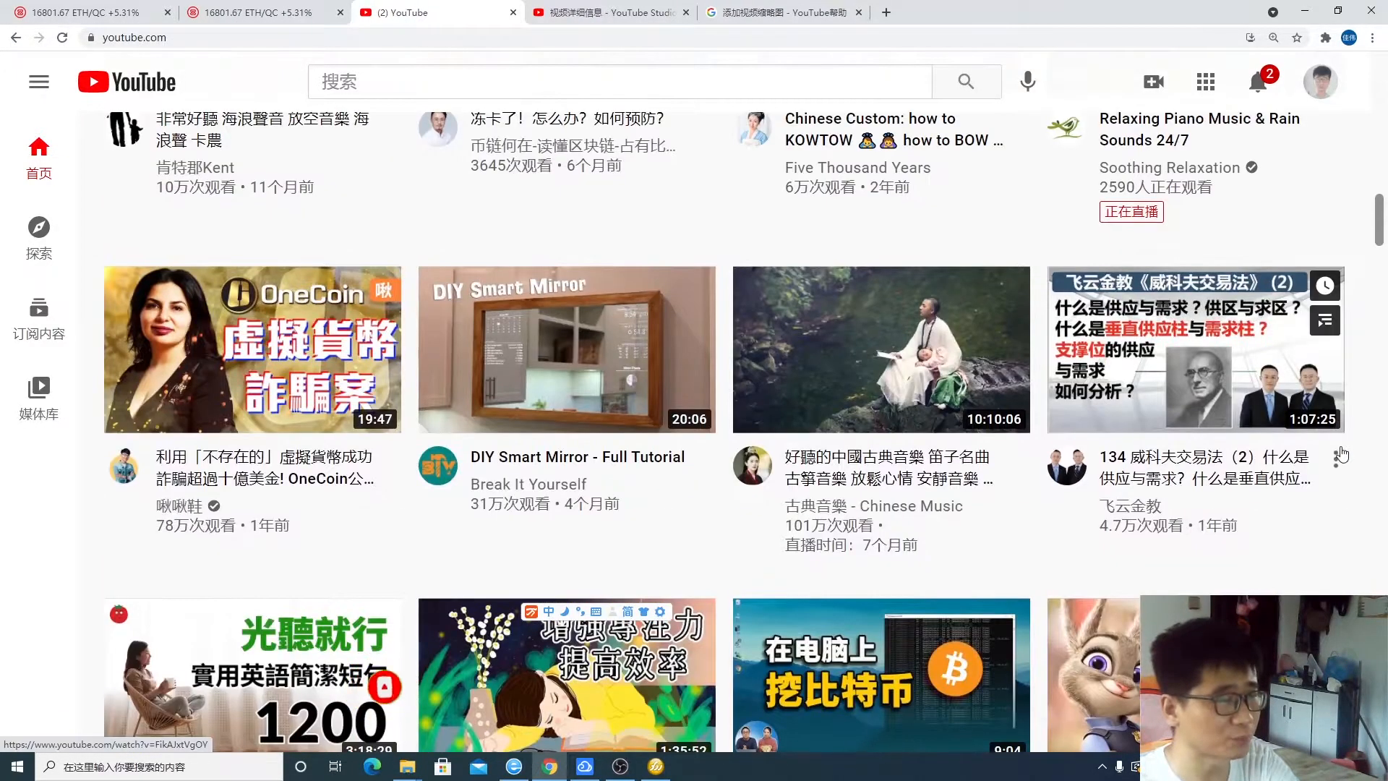
{"action": "scroll", "coordinate": [1342, 454], "scroll_direction": "up", "scroll_amount": 5}
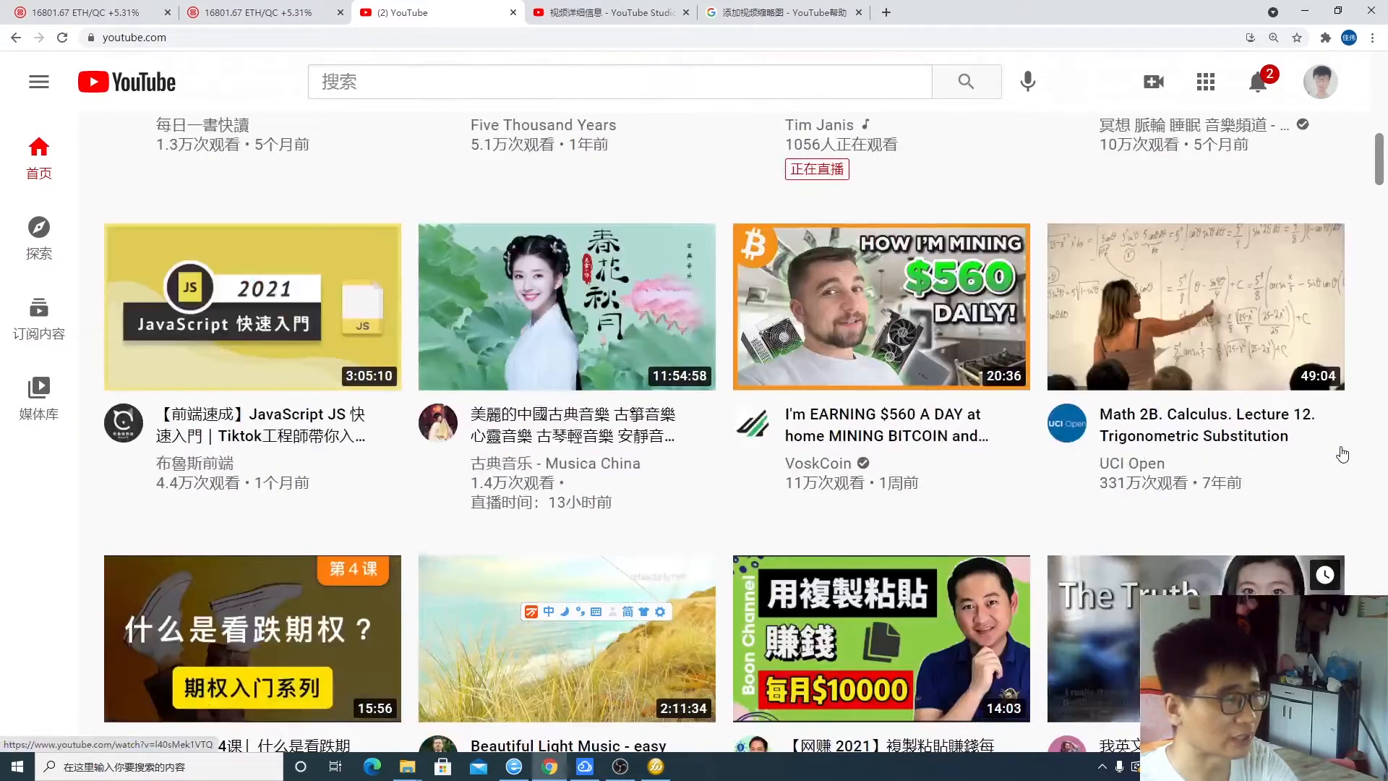
{"action": "scroll", "coordinate": [1343, 454], "scroll_direction": "up", "scroll_amount": 5}
{"action": "scroll", "coordinate": [1342, 454], "scroll_direction": "up", "scroll_amount": 1}
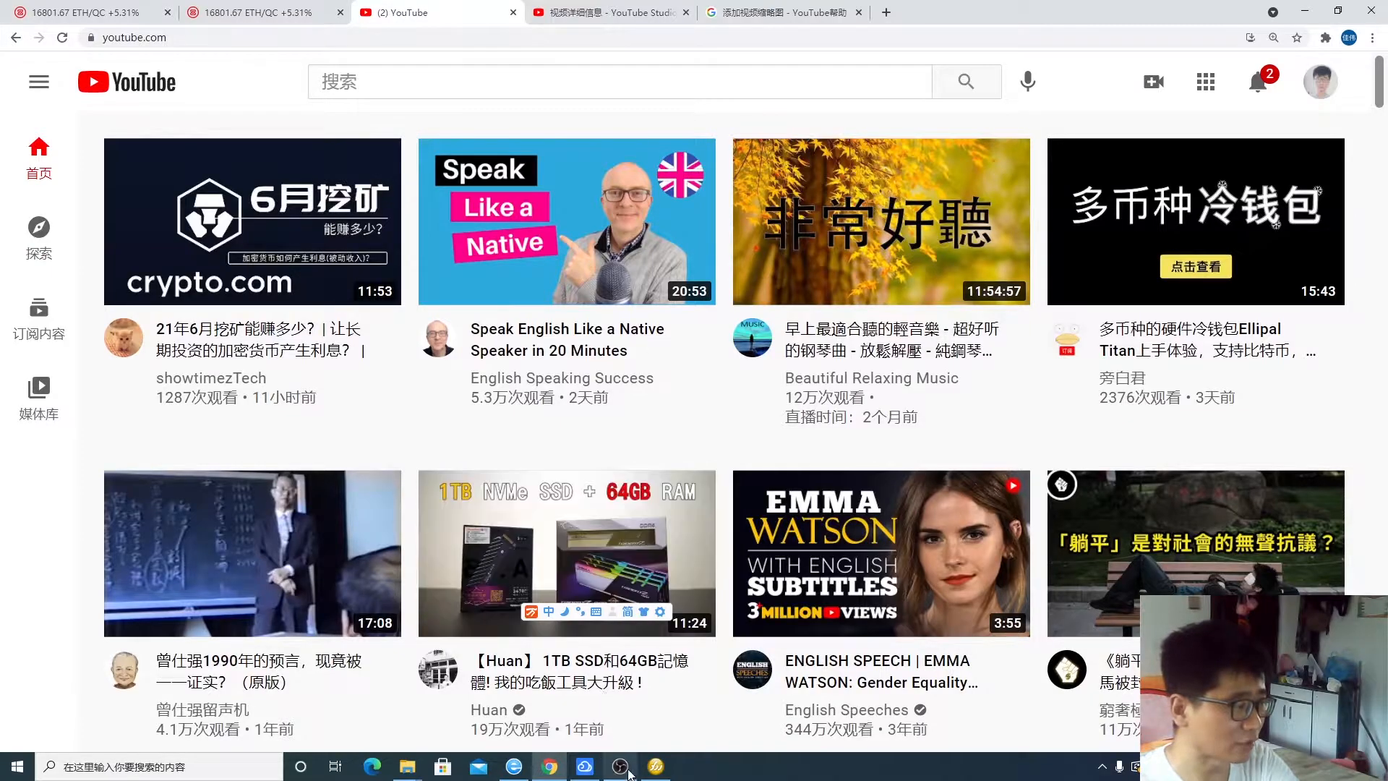
Switch to Macromedia Fireworks and move the outlined "youtube" text over the dark clouds to about X 92, Y 208
{"action": "mouse_move", "coordinate": [657, 771]}
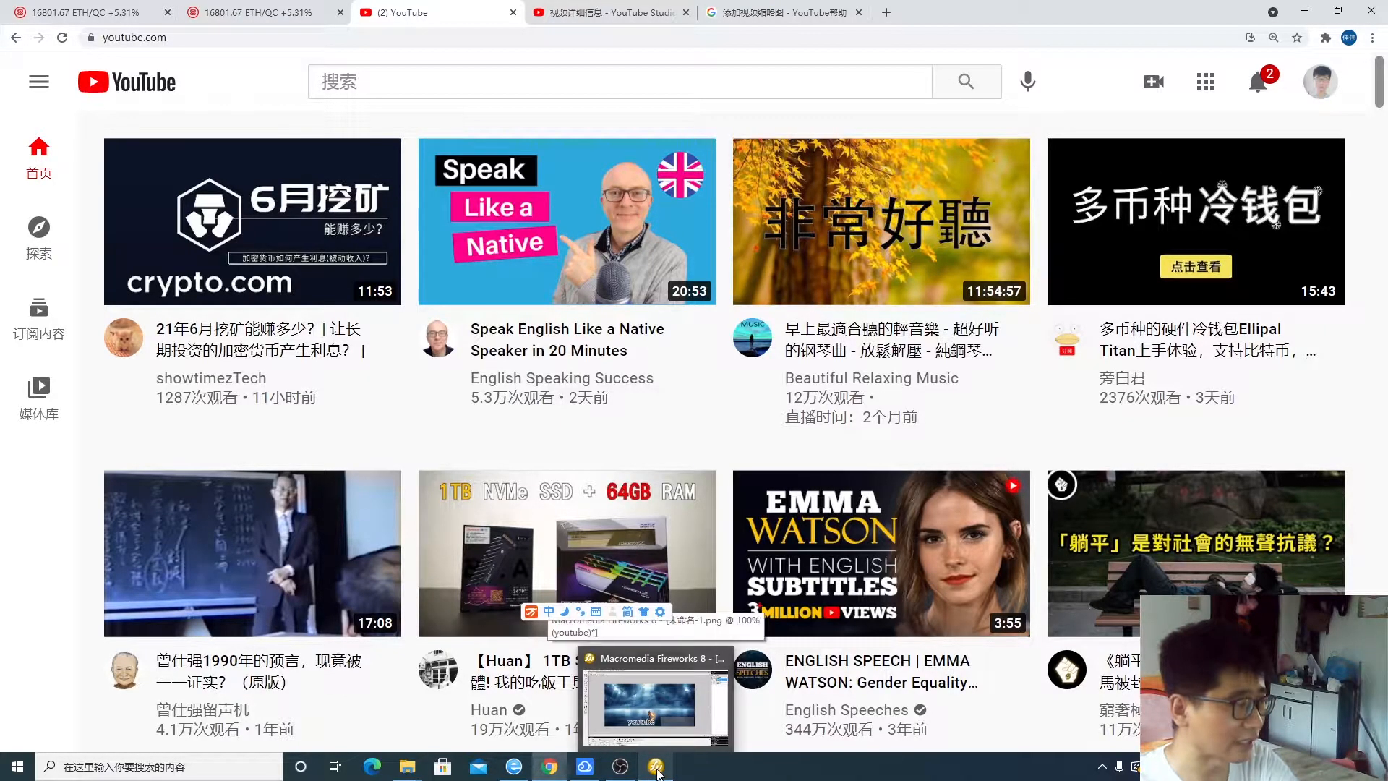
{"action": "left_click", "coordinate": [658, 770]}
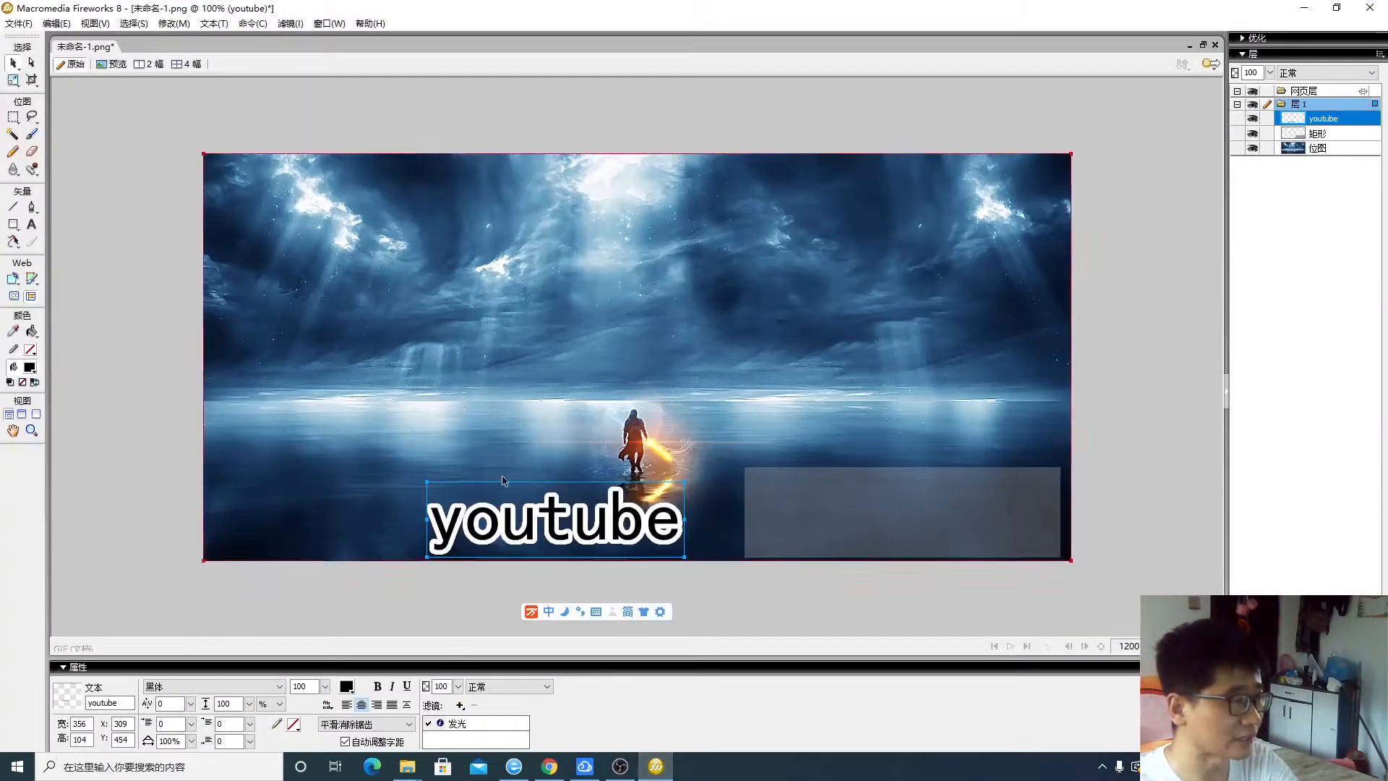
{"action": "left_click_drag", "start_coordinate": [542, 535], "coordinate": [473, 270]}
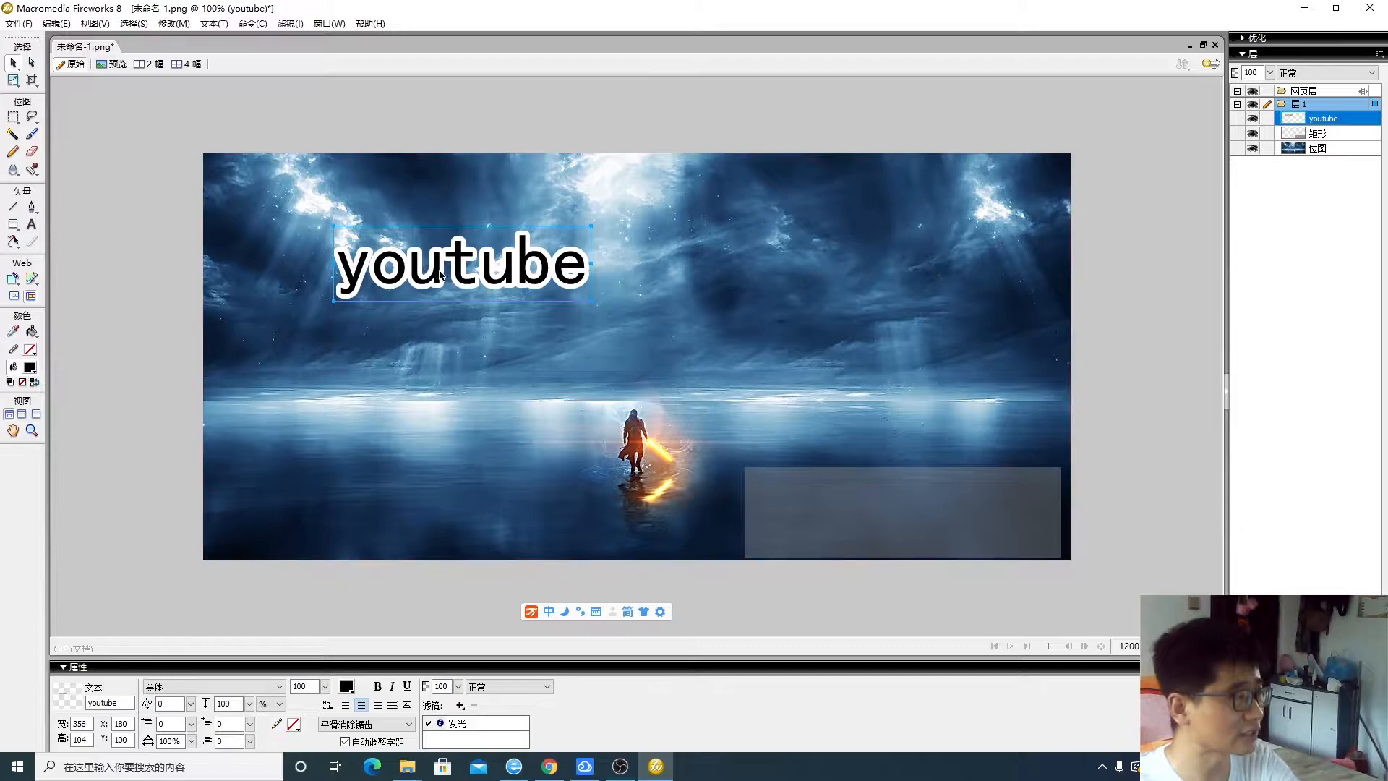
{"action": "left_click_drag", "start_coordinate": [509, 280], "coordinate": [341, 354]}
Remove the 发光 (Glow) filter from the "youtube" text and move it over the clouds to about X 284, Y 215
{"action": "left_click", "coordinate": [468, 717]}
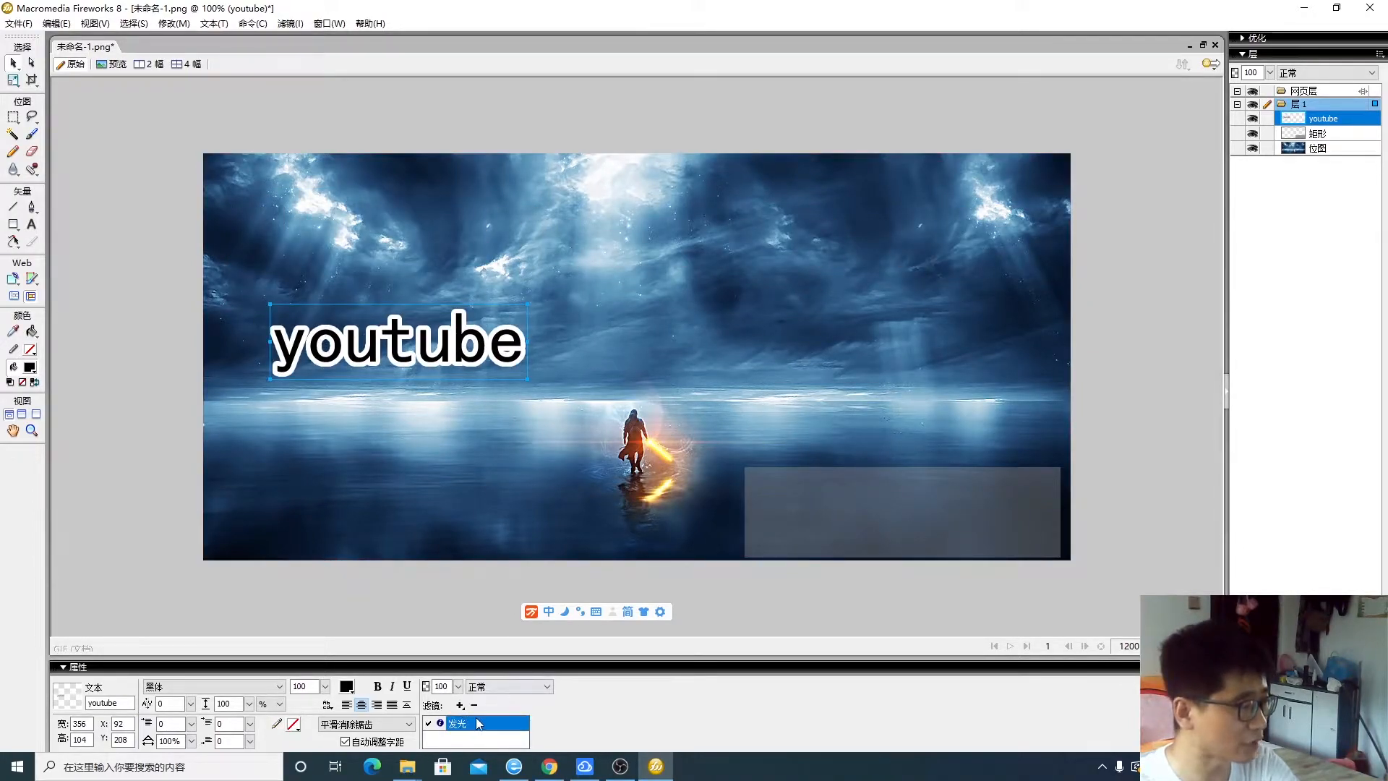
{"action": "left_click", "coordinate": [474, 705]}
{"action": "left_click_drag", "start_coordinate": [422, 317], "coordinate": [430, 190]}
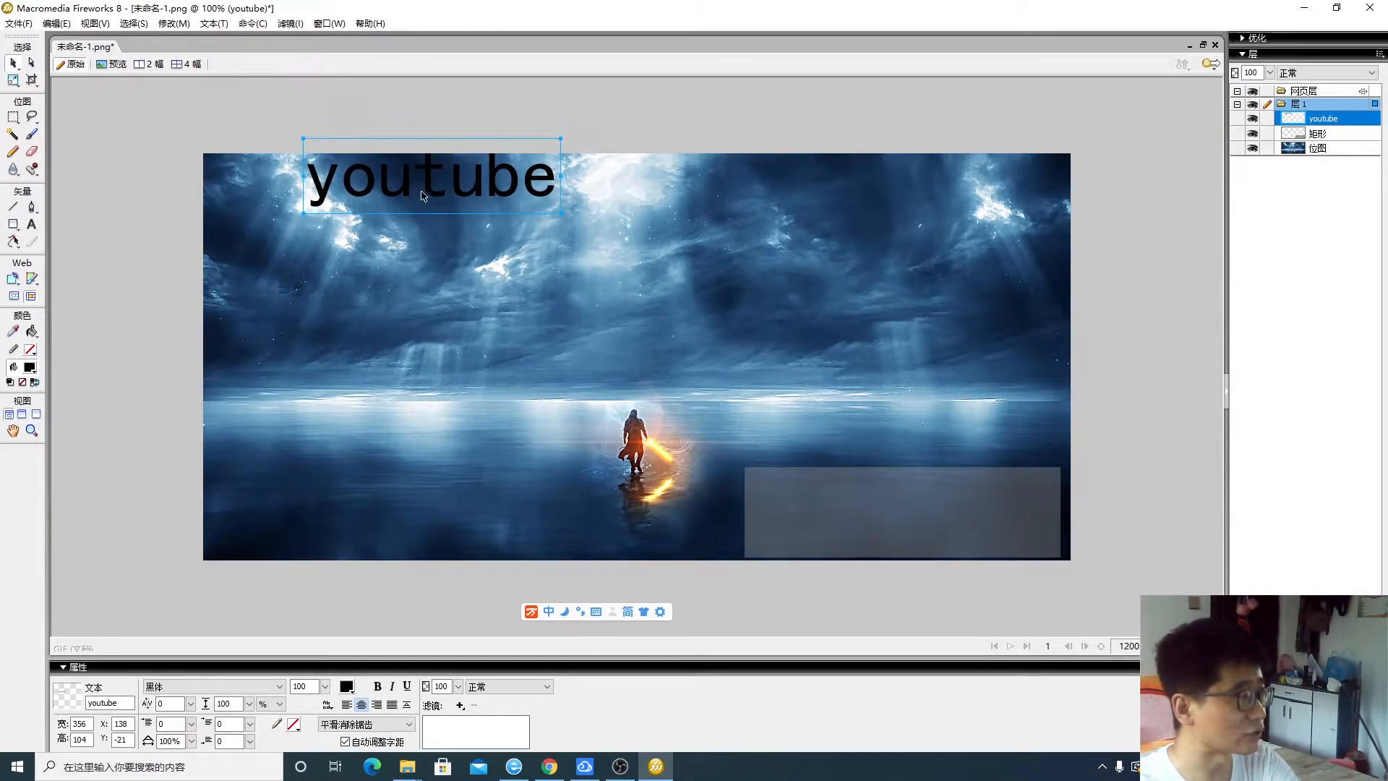
{"action": "left_click_drag", "start_coordinate": [419, 186], "coordinate": [531, 397]}
Set the "youtube" text colour to white, try it over the bright sky, and place it near the picture's lower edge
{"action": "left_click", "coordinate": [352, 688]}
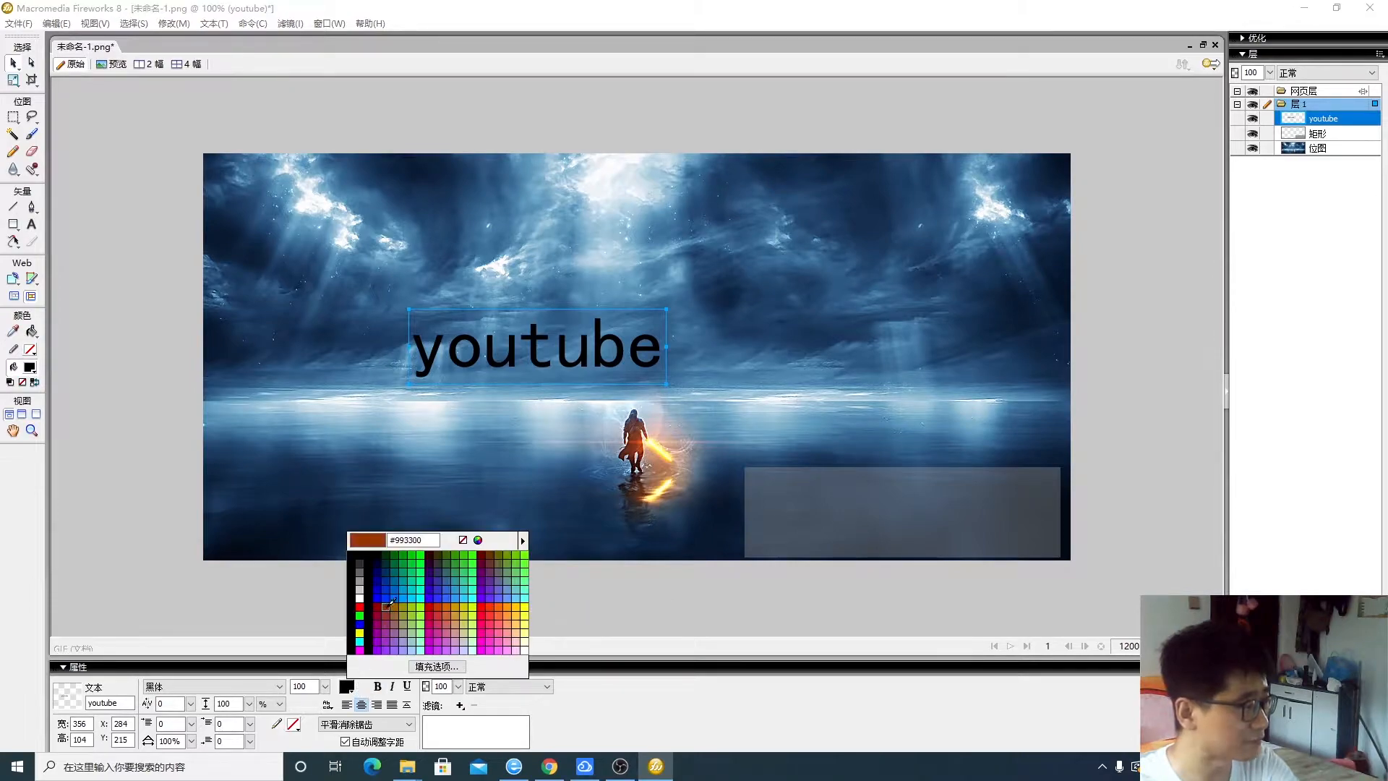
{"action": "left_click", "coordinate": [353, 596]}
{"action": "left_click_drag", "start_coordinate": [527, 354], "coordinate": [618, 178]}
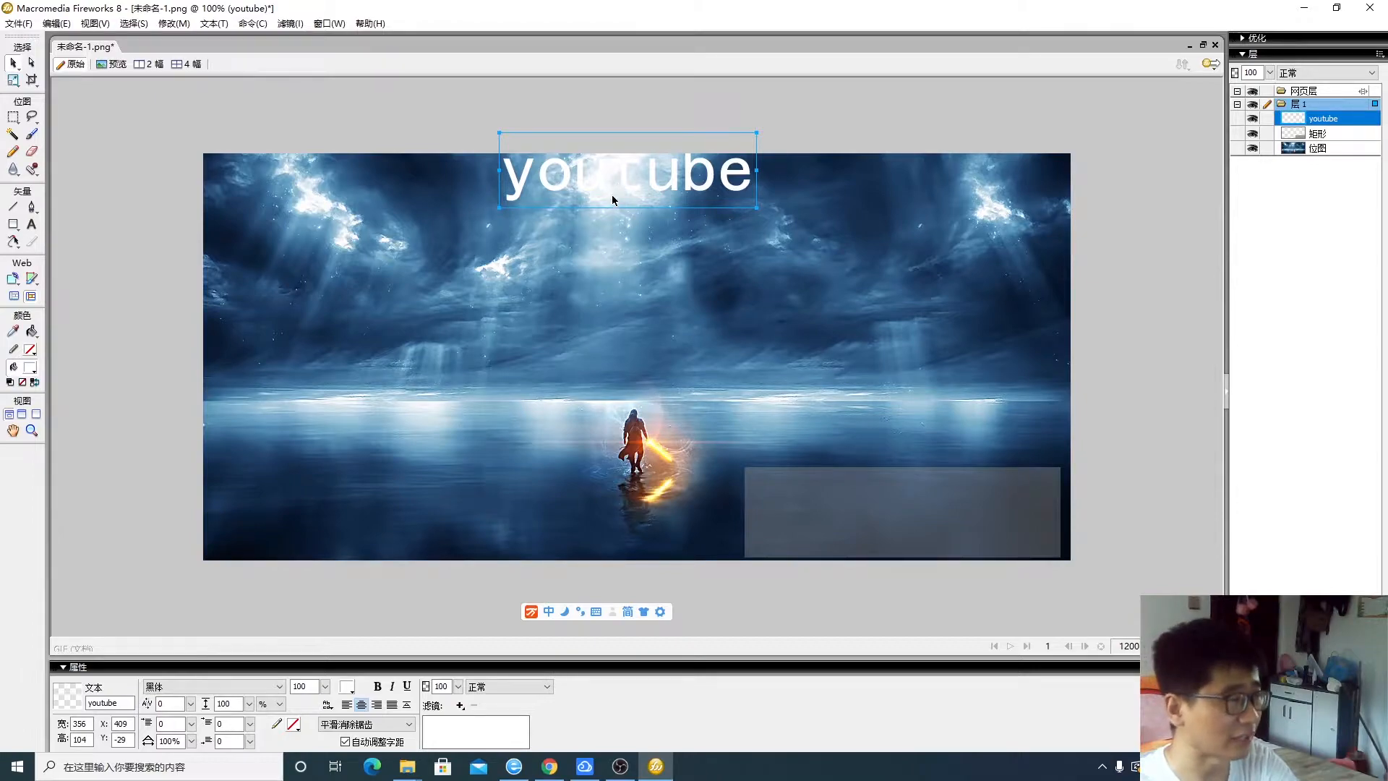
{"action": "left_click_drag", "start_coordinate": [601, 179], "coordinate": [627, 544]}
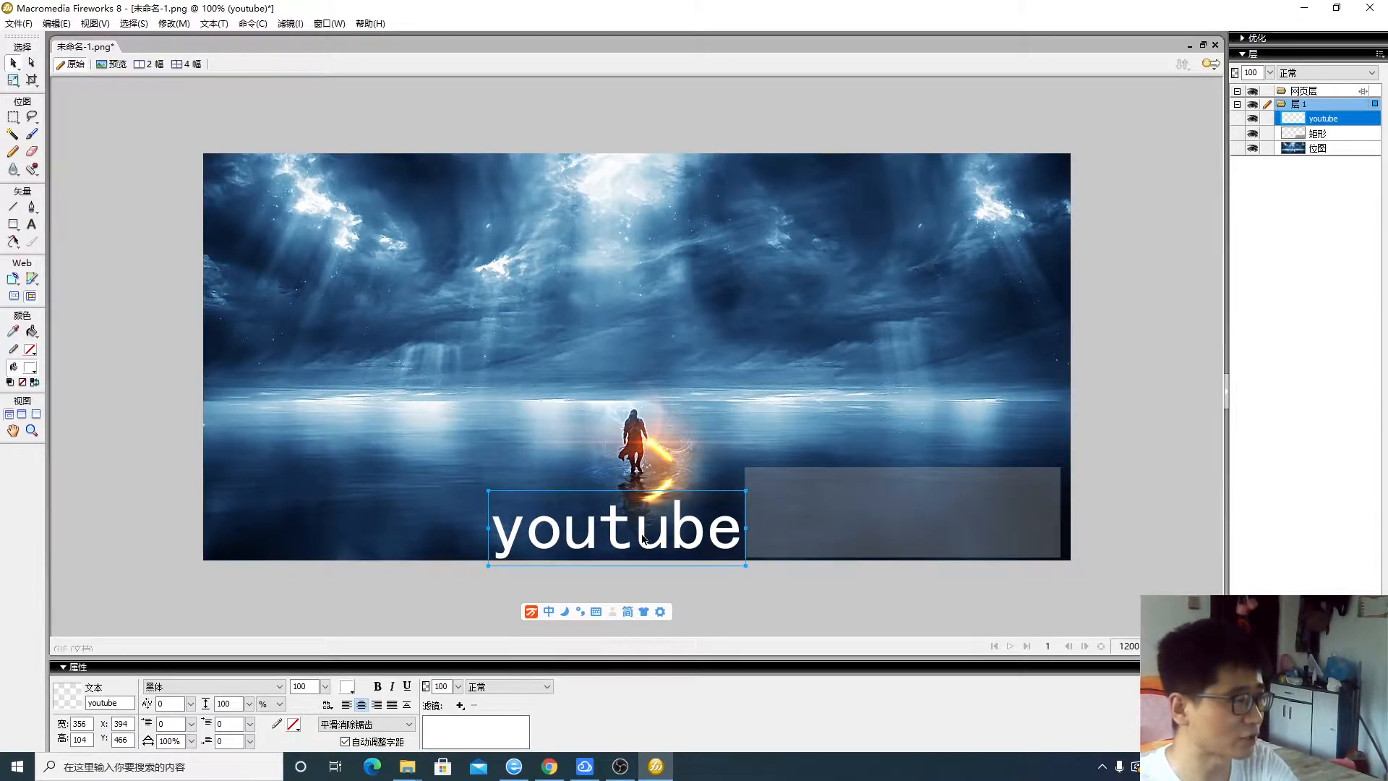
{"action": "left_click_drag", "start_coordinate": [658, 539], "coordinate": [650, 538]}
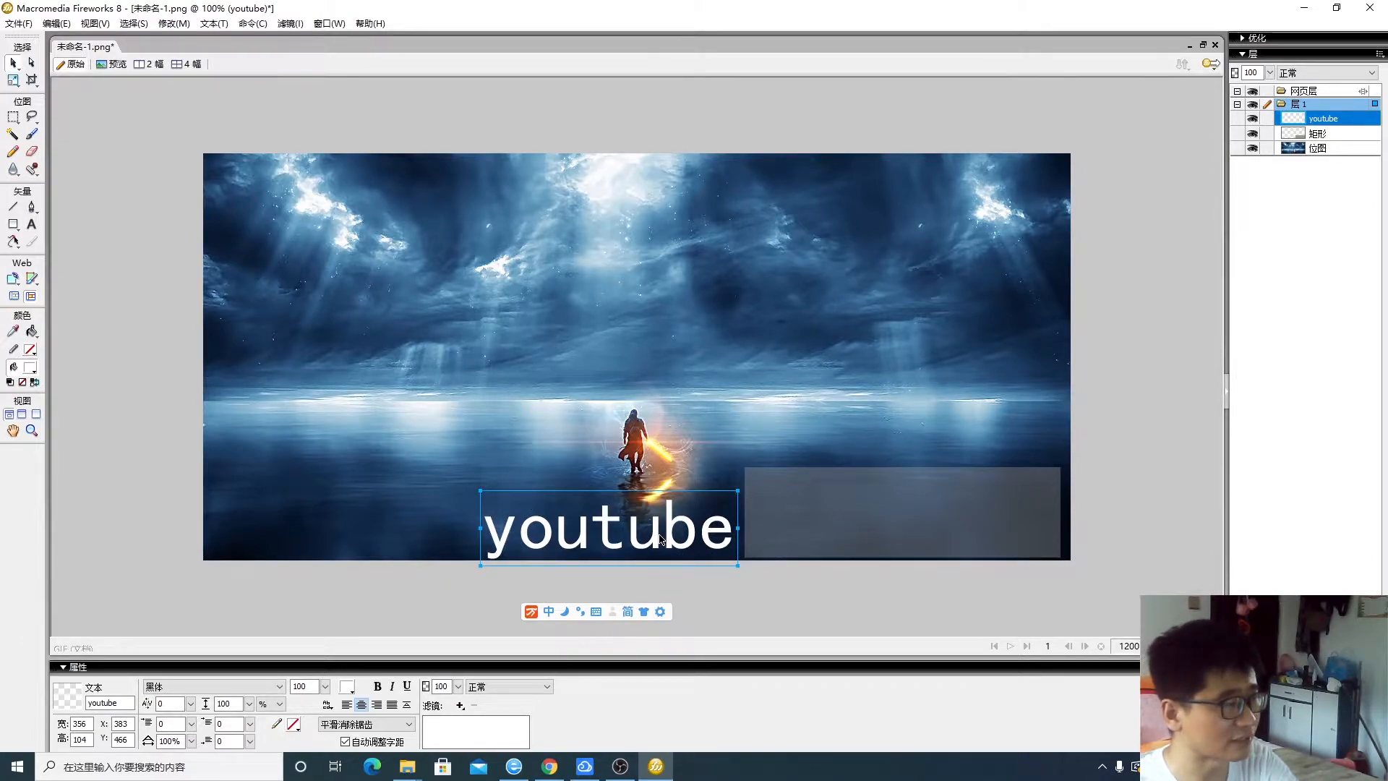
{"action": "left_click_drag", "start_coordinate": [611, 535], "coordinate": [565, 535]}
Move the translucent rectangle over the bright sky to about X 336, Y 3, and centre the "youtube" text on it
{"action": "mouse_move", "coordinate": [859, 526]}
{"action": "left_mouse_down"}
{"action": "mouse_move", "coordinate": [875, 528]}
{"action": "mouse_move", "coordinate": [853, 521]}
{"action": "left_mouse_up"}
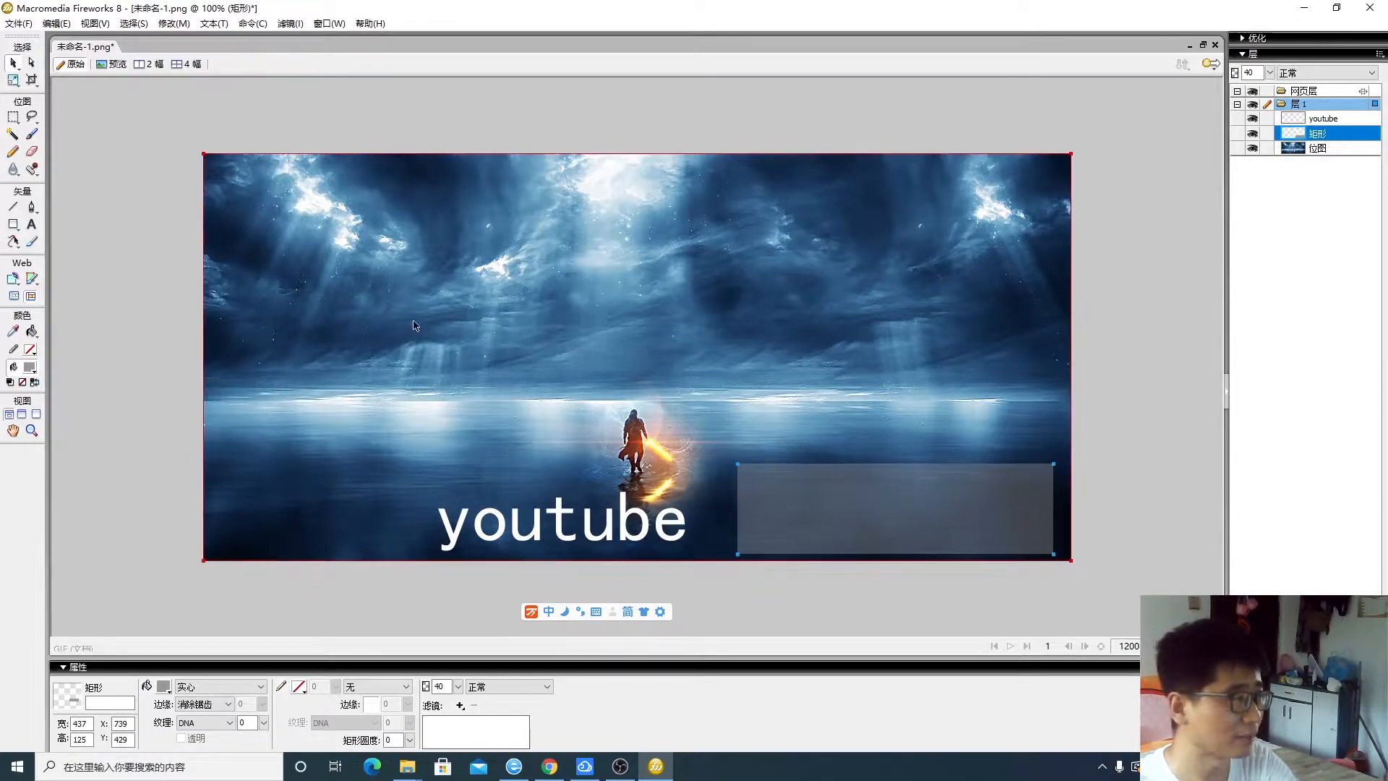
{"action": "left_click_drag", "start_coordinate": [546, 511], "coordinate": [478, 383]}
{"action": "left_click_drag", "start_coordinate": [947, 522], "coordinate": [655, 209]}
{"action": "left_click_drag", "start_coordinate": [562, 383], "coordinate": [673, 197]}
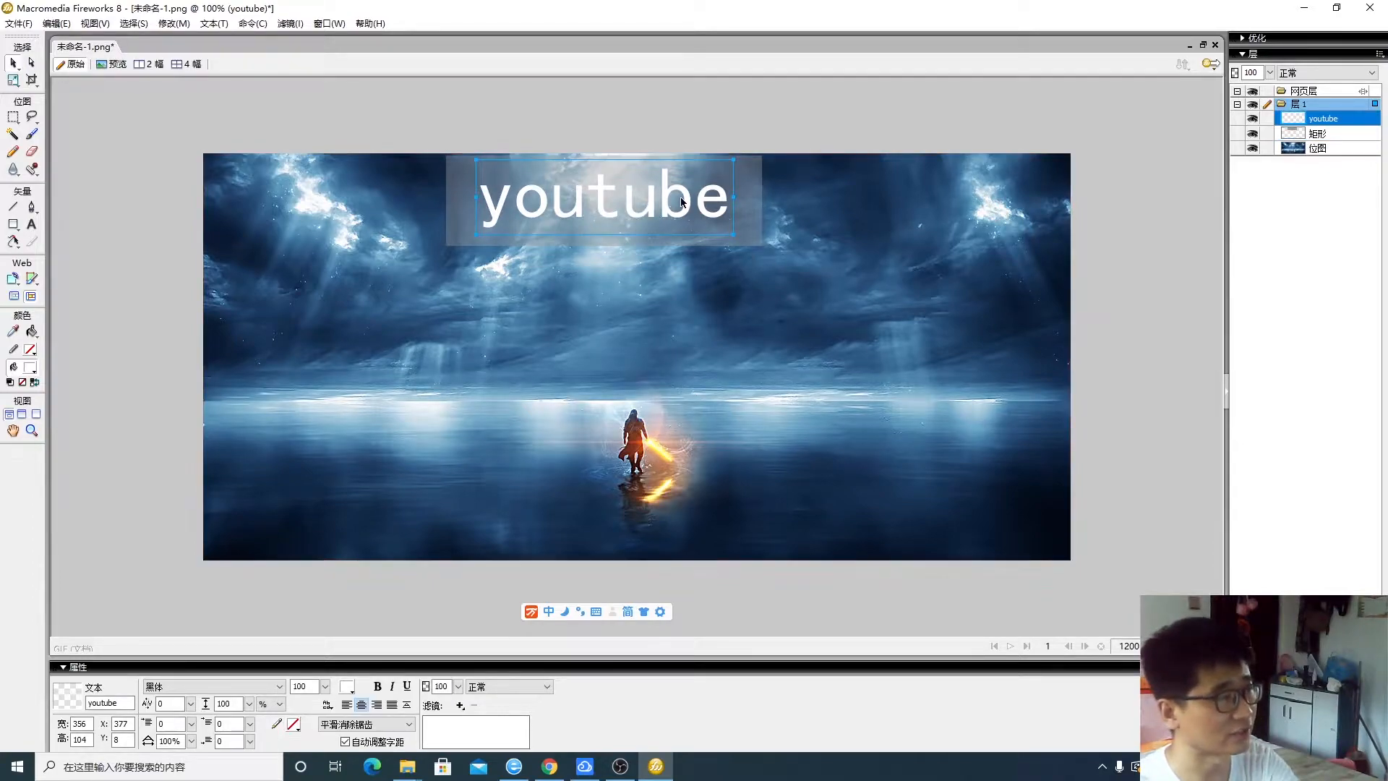
Set the opacity of the grey rectangle behind the "youtube" text to 100
{"action": "left_click", "coordinate": [749, 215]}
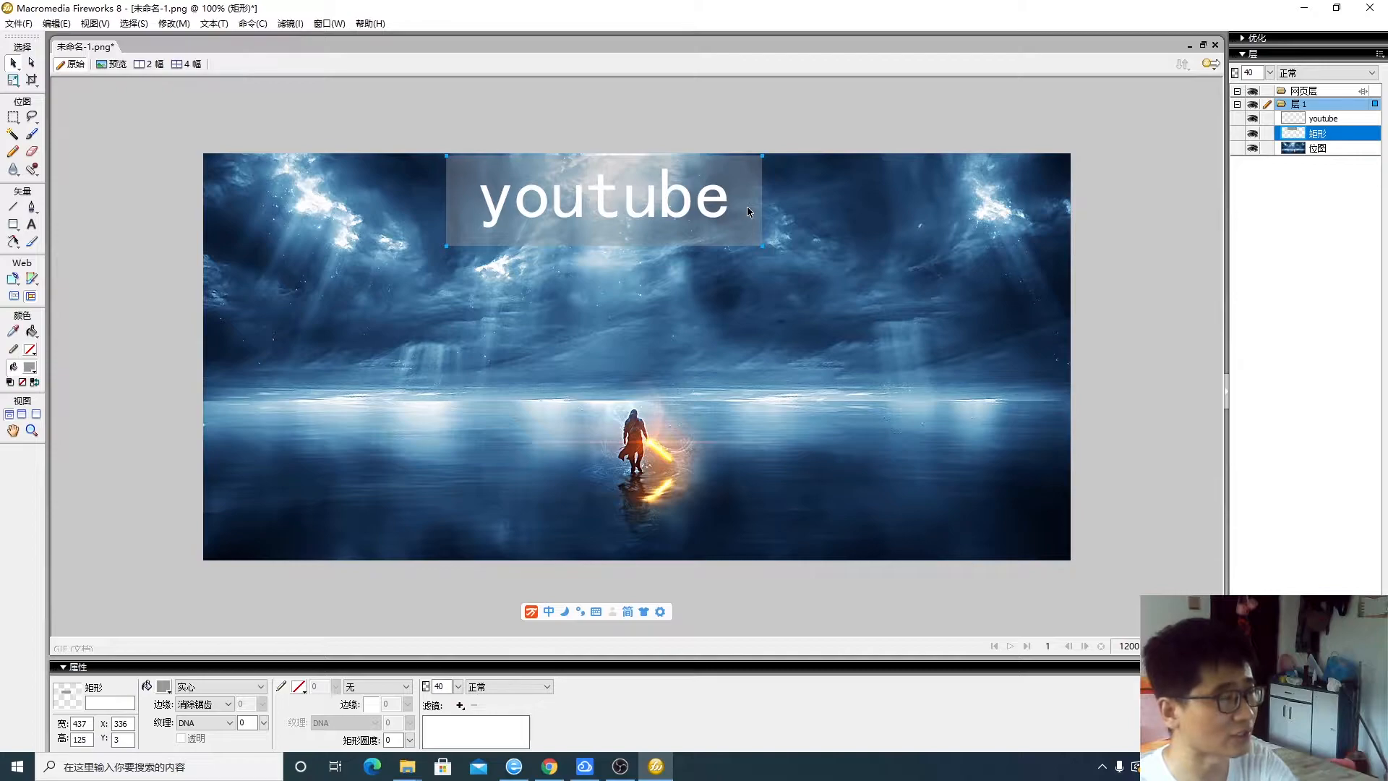
{"action": "left_click", "coordinate": [697, 210]}
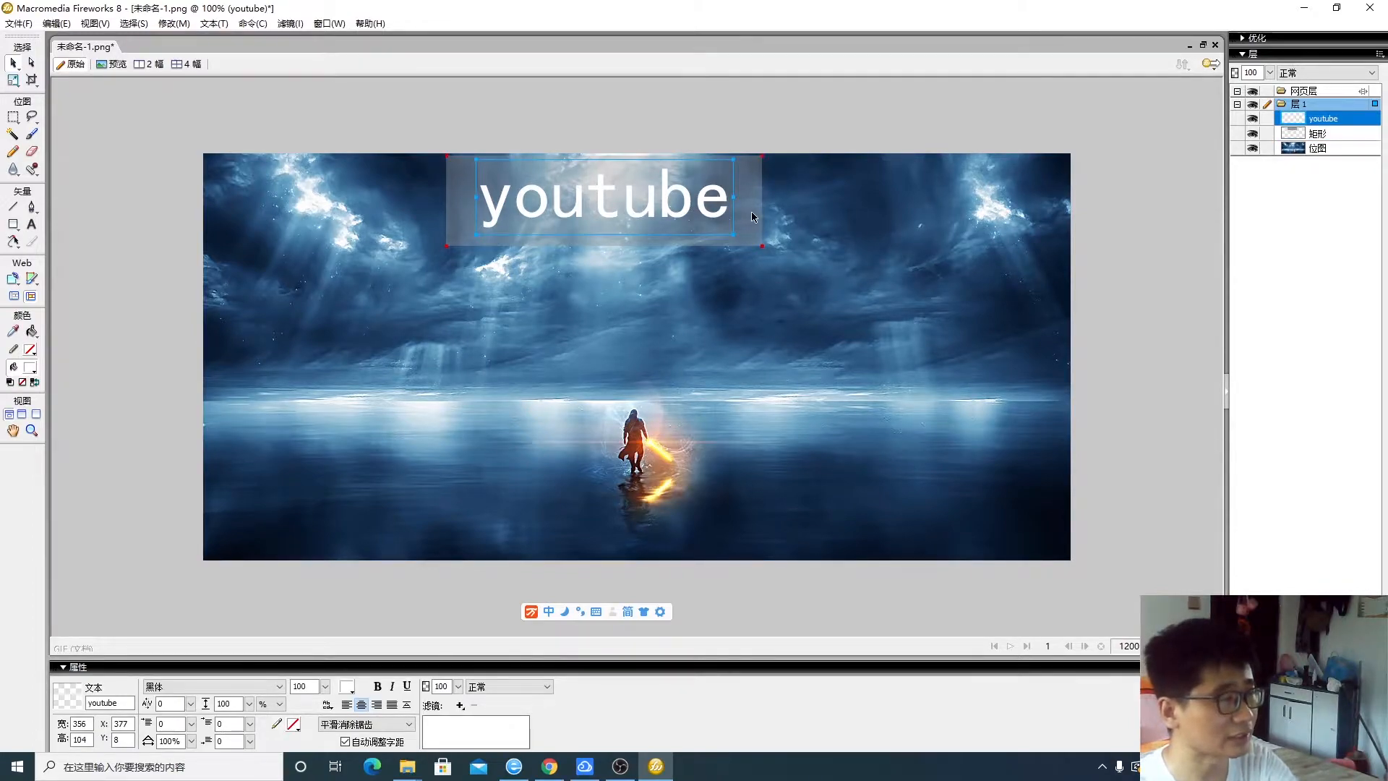
{"action": "left_click", "coordinate": [752, 211]}
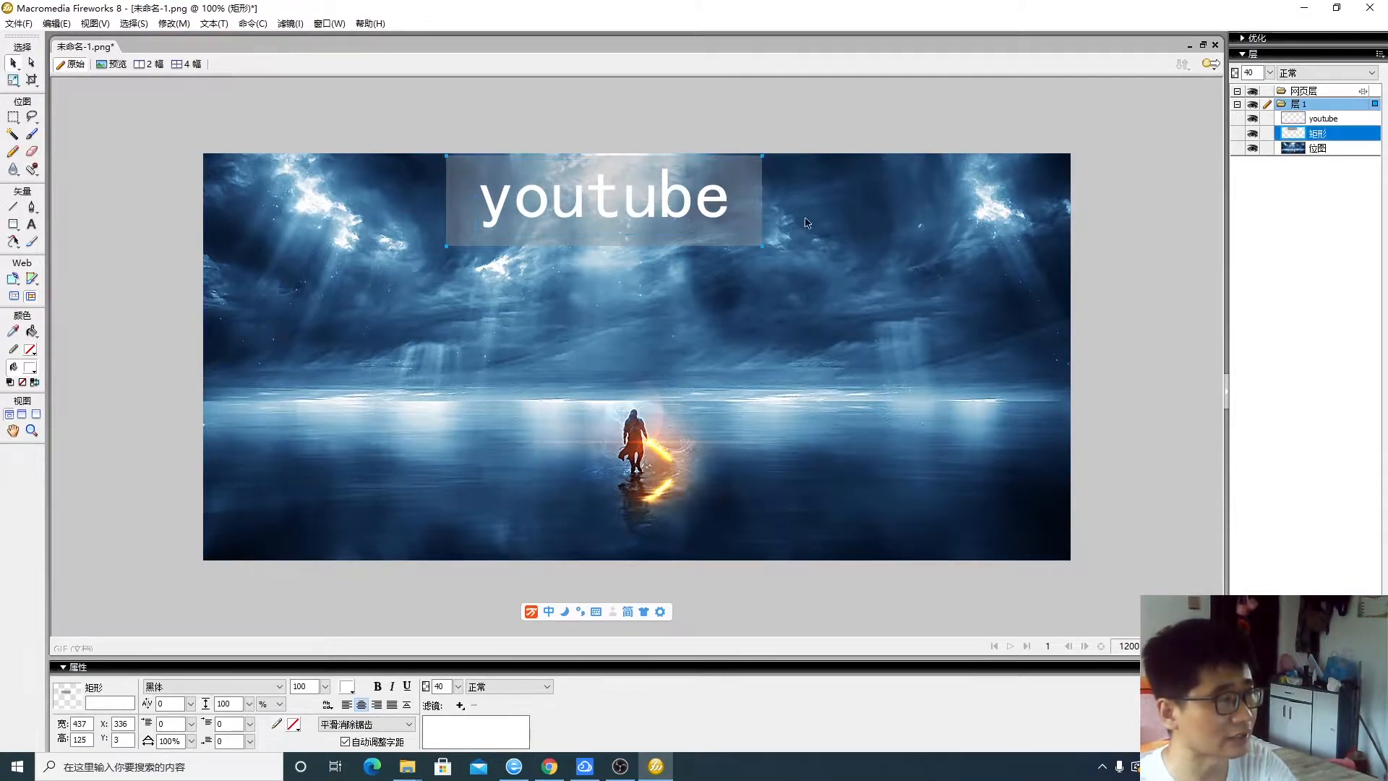
{"action": "left_click", "coordinate": [865, 235]}
{"action": "left_click", "coordinate": [746, 217]}
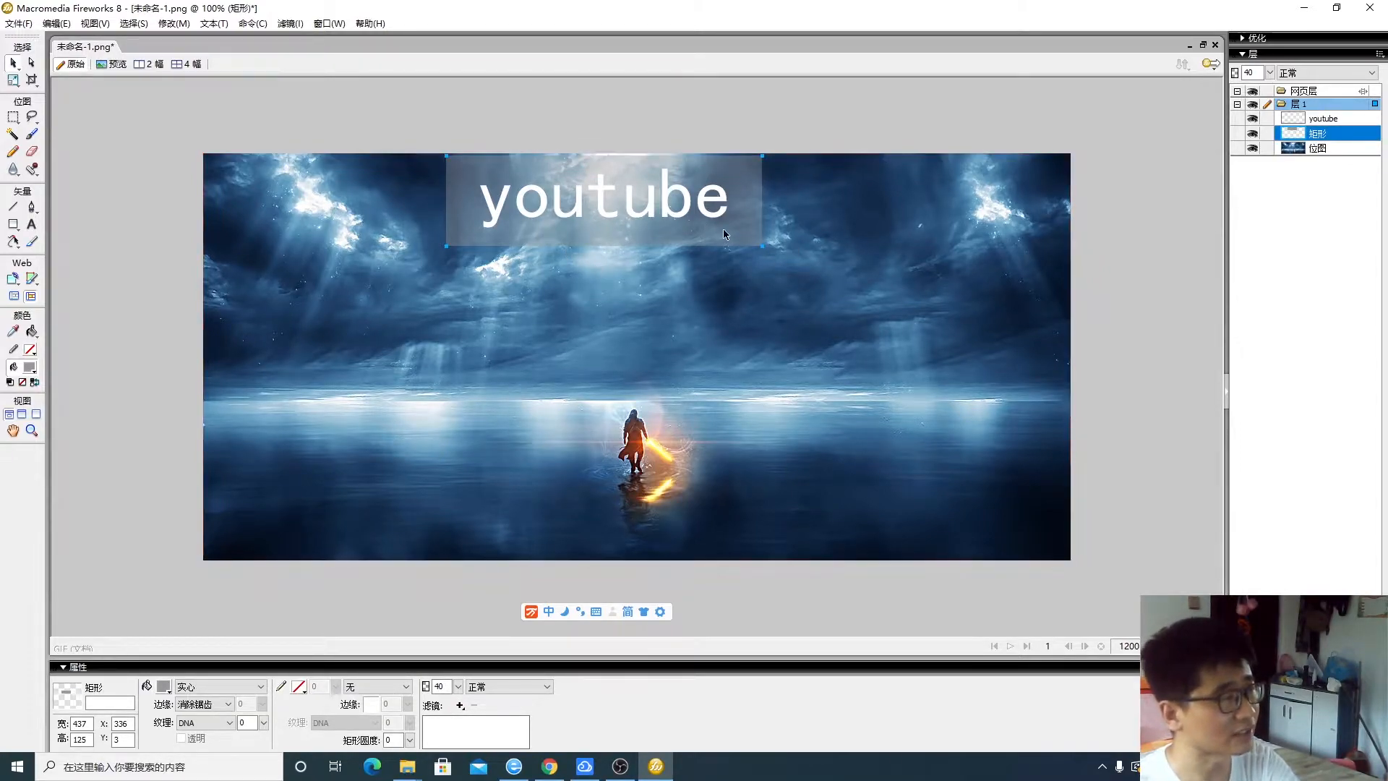
{"action": "left_click", "coordinate": [460, 691]}
{"action": "left_click_drag", "start_coordinate": [458, 535], "coordinate": [462, 528]}
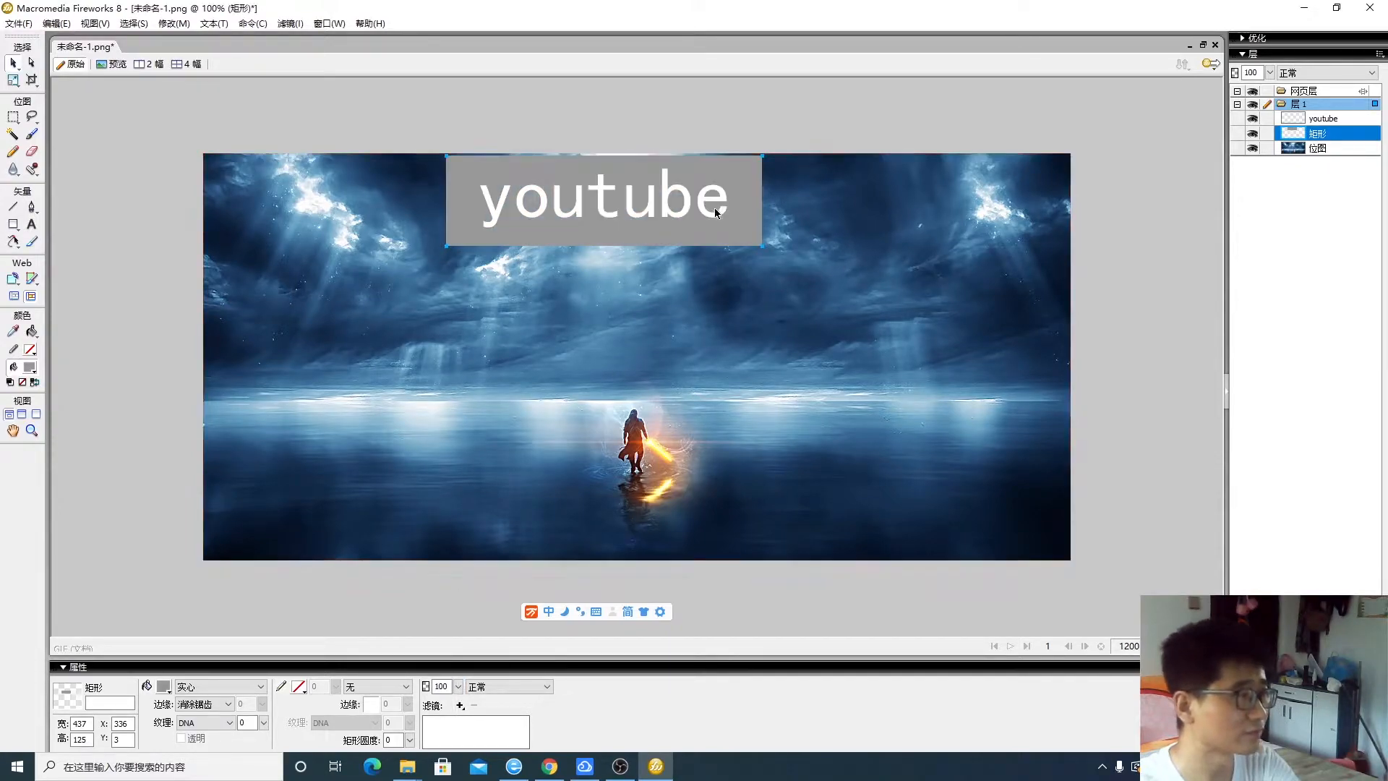
Reselect the rectangle behind the "youtube" text and set its opacity to 38
{"action": "left_click", "coordinate": [725, 248]}
{"action": "left_click", "coordinate": [720, 235]}
{"action": "left_click", "coordinate": [743, 253]}
{"action": "left_click", "coordinate": [738, 240]}
{"action": "left_click", "coordinate": [778, 209]}
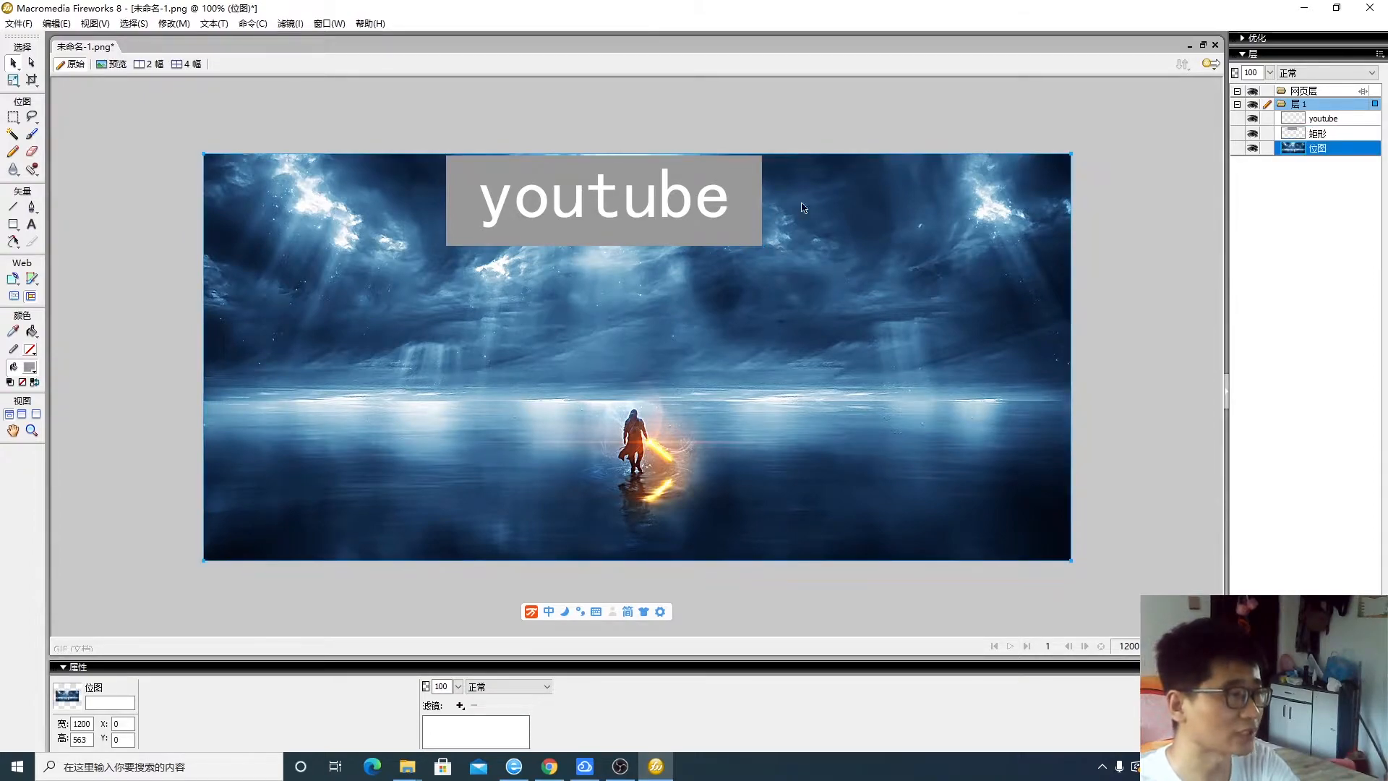
{"action": "left_click", "coordinate": [749, 242]}
{"action": "mouse_move", "coordinate": [460, 688]}
{"action": "left_mouse_down"}
{"action": "mouse_move", "coordinate": [464, 644]}
{"action": "mouse_move", "coordinate": [463, 690]}
{"action": "left_mouse_up"}
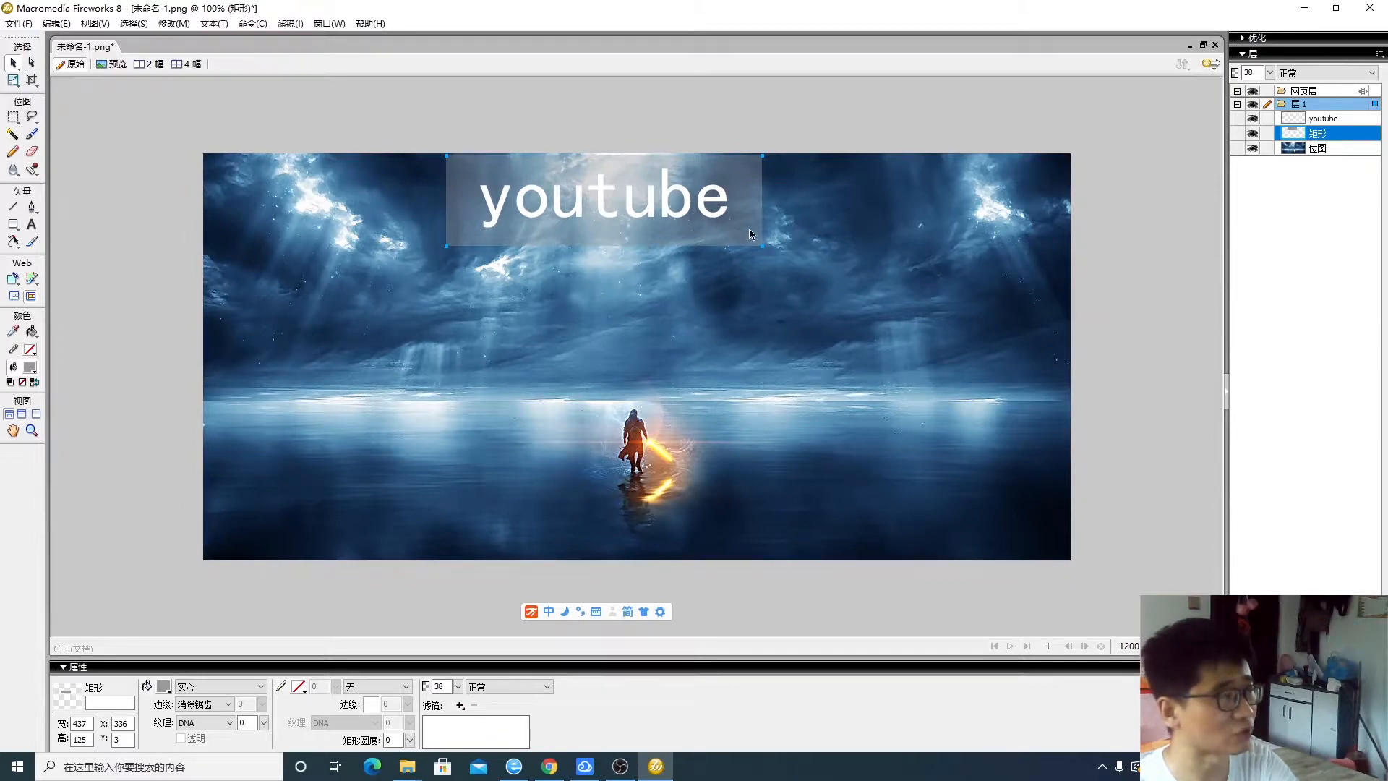
Minimize Fireworks to return to the YouTube home page and examine the text treatment on the recommended video thumbnails
{"action": "left_click", "coordinate": [1305, 8]}
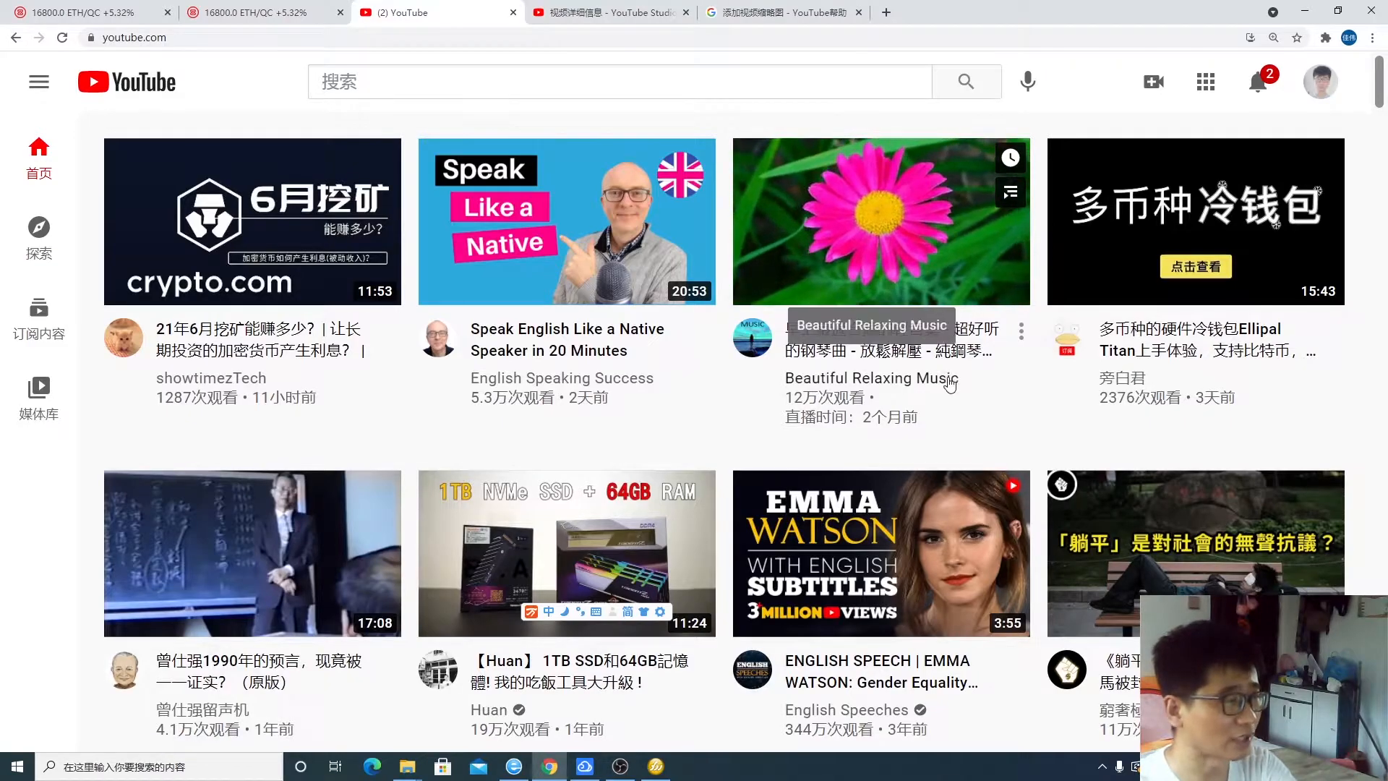
{"action": "scroll", "coordinate": [983, 373], "scroll_direction": "down", "scroll_amount": 3}
{"action": "scroll", "coordinate": [853, 378], "scroll_direction": "down", "scroll_amount": 3}
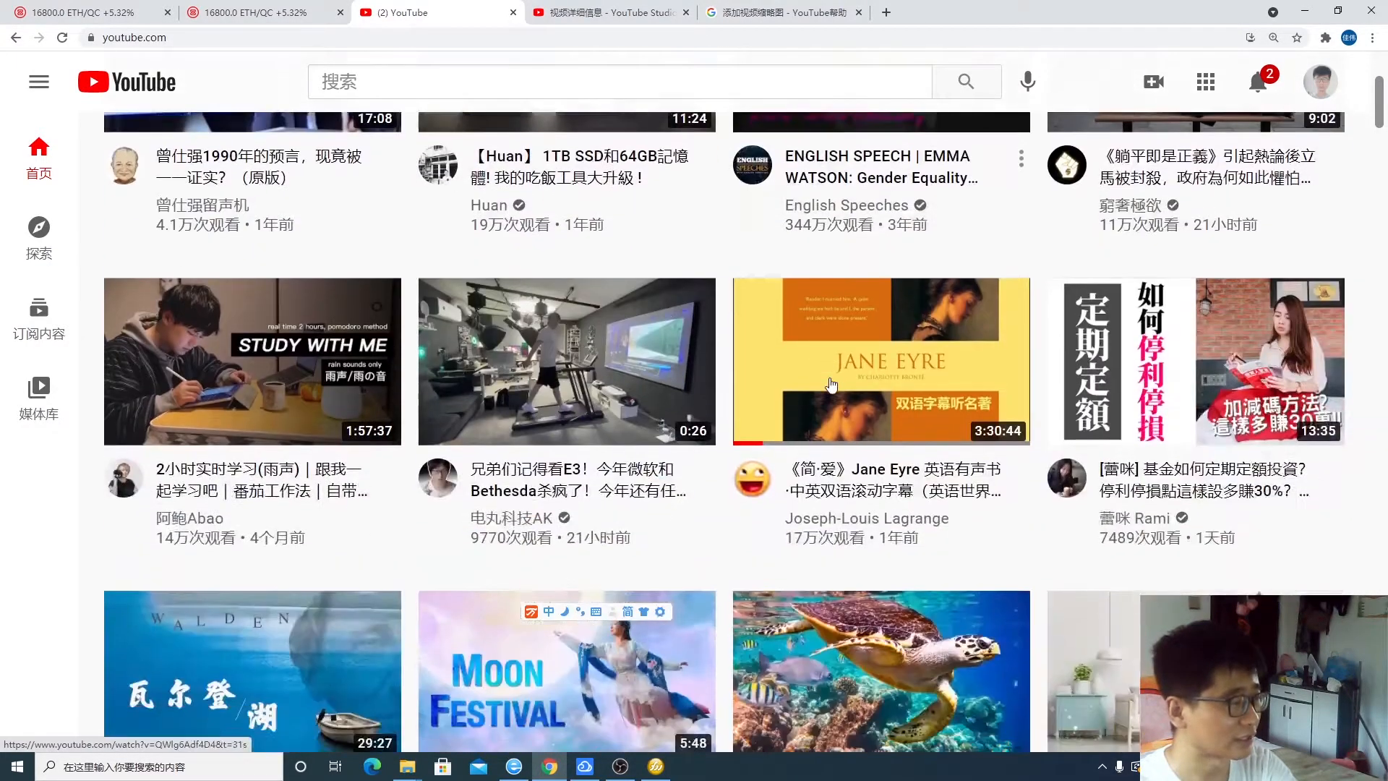
{"action": "scroll", "coordinate": [832, 383], "scroll_direction": "down", "scroll_amount": 2}
{"action": "scroll", "coordinate": [831, 382], "scroll_direction": "up", "scroll_amount": 5}
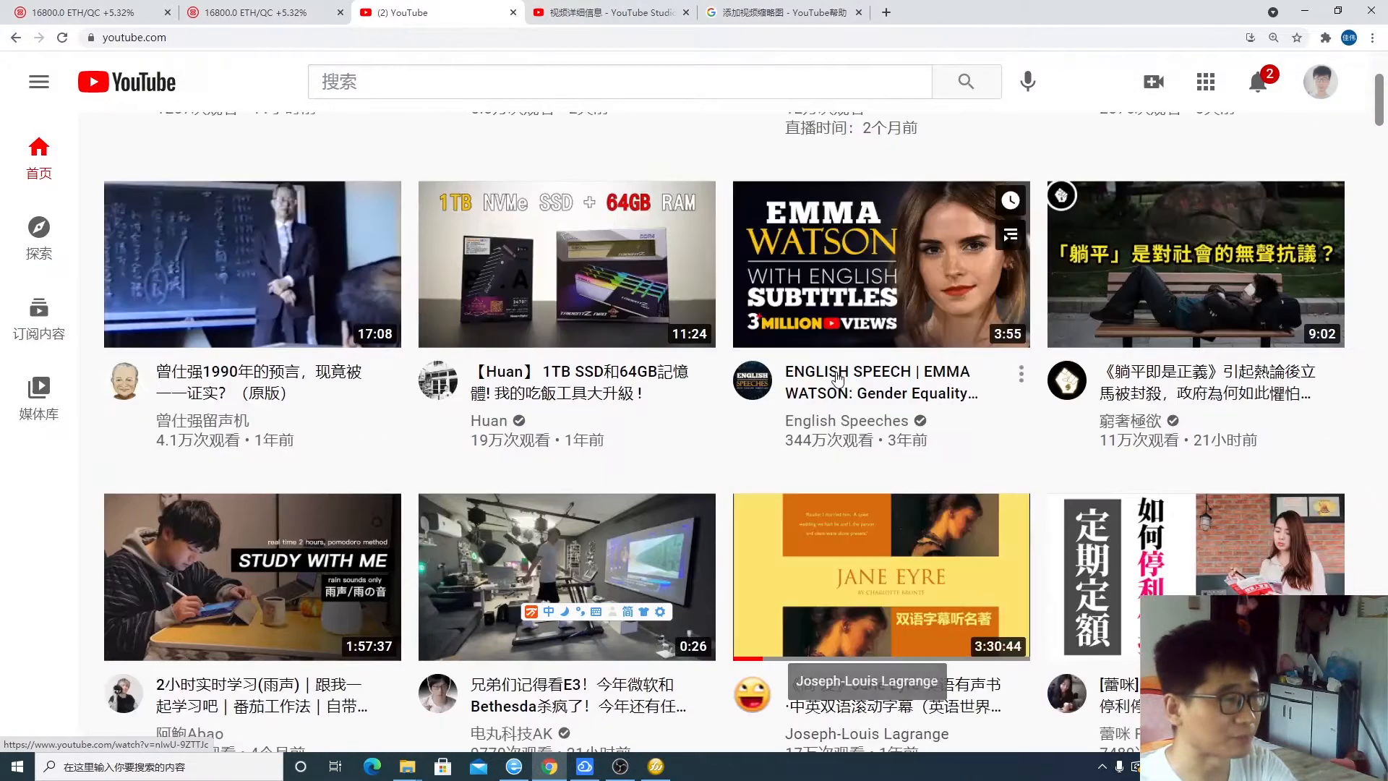
Browse further through the YouTube home feed and compare text colours, outlines and backing blocks on the video thumbnails
{"action": "scroll", "coordinate": [831, 380], "scroll_direction": "up", "scroll_amount": 4}
{"action": "scroll", "coordinate": [829, 380], "scroll_direction": "down", "scroll_amount": 15}
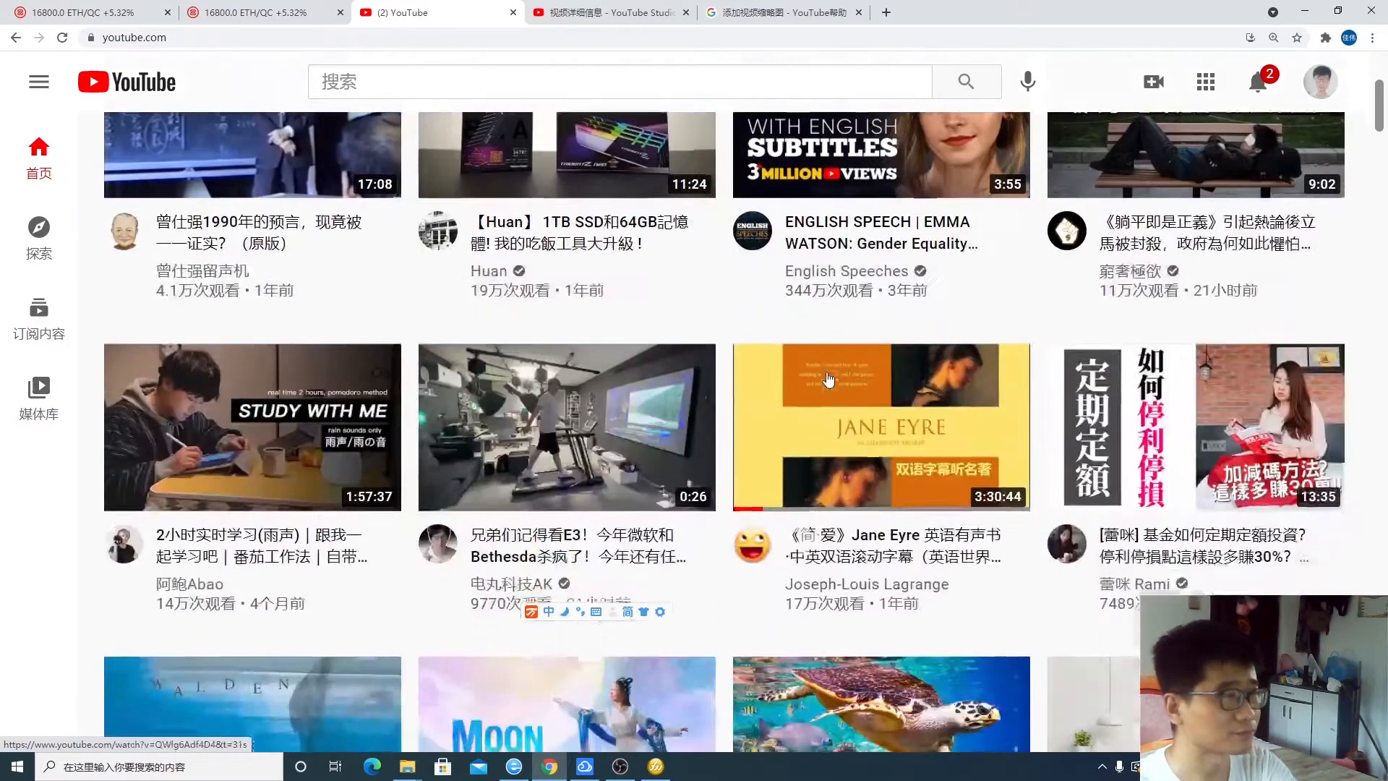
{"action": "scroll", "coordinate": [829, 379], "scroll_direction": "down", "scroll_amount": 2}
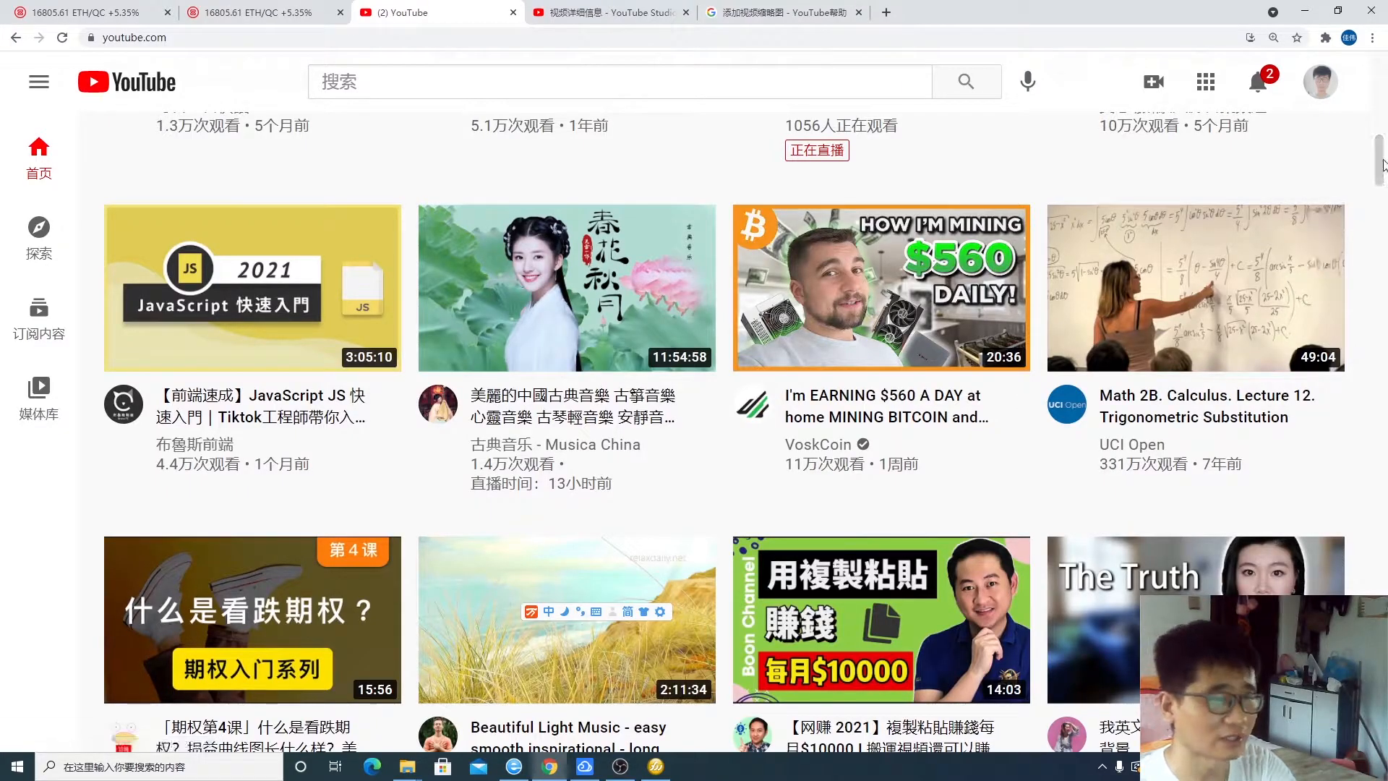
{"action": "scroll", "coordinate": [1120, 453], "scroll_direction": "down", "scroll_amount": 1}
{"action": "scroll", "coordinate": [1120, 454], "scroll_direction": "down", "scroll_amount": 2}
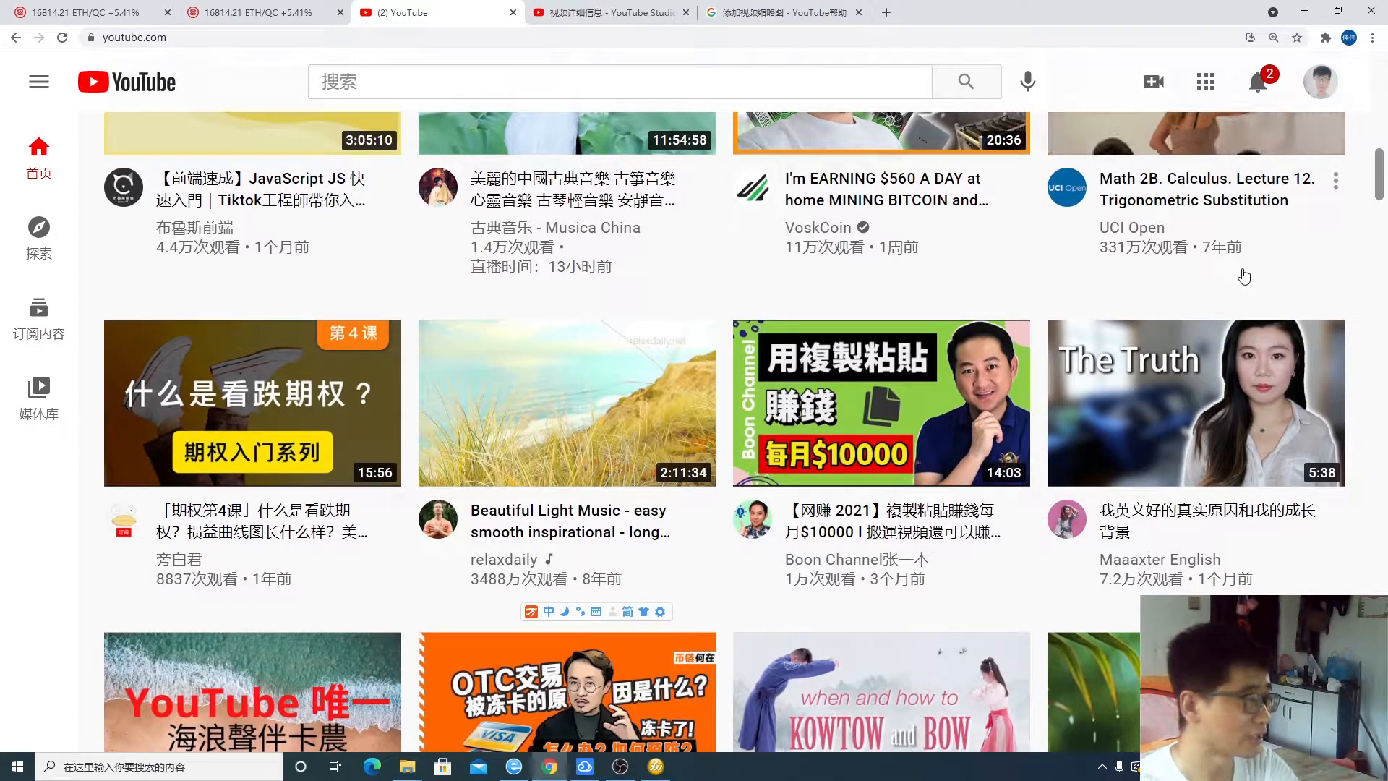
{"action": "scroll", "coordinate": [1195, 409], "scroll_direction": "up", "scroll_amount": 15}
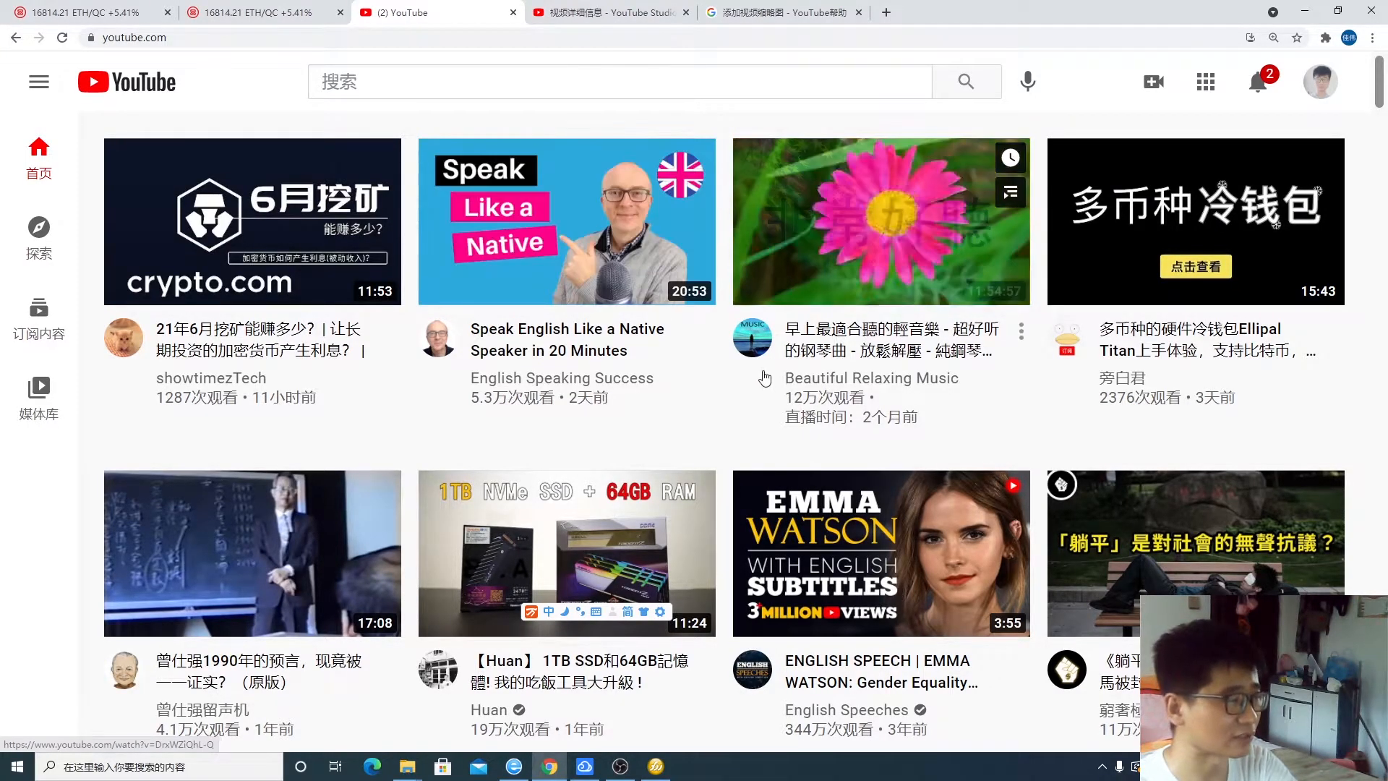
{"action": "scroll", "coordinate": [764, 379], "scroll_direction": "down", "scroll_amount": 2}
{"action": "scroll", "coordinate": [764, 379], "scroll_direction": "down", "scroll_amount": 4}
{"action": "scroll", "coordinate": [738, 409], "scroll_direction": "up", "scroll_amount": 5}
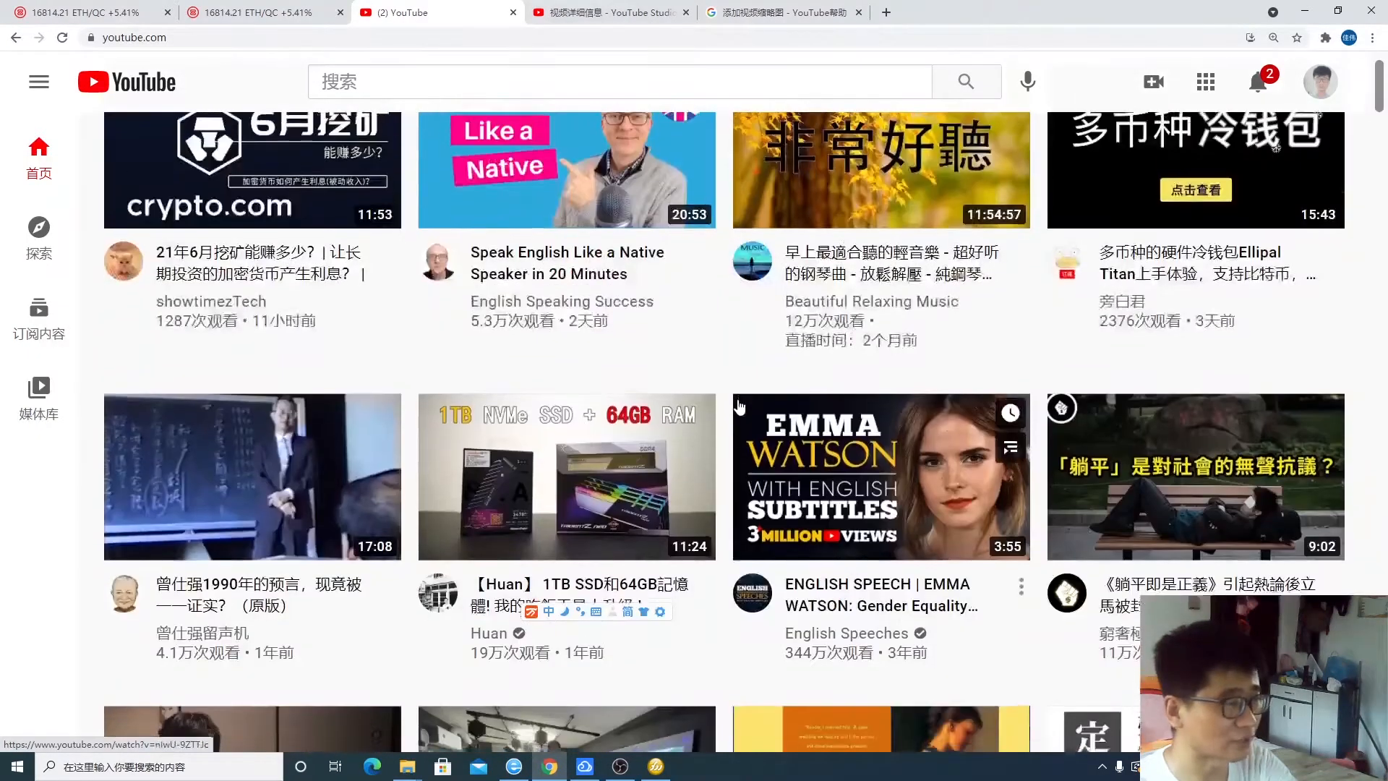
{"action": "scroll", "coordinate": [856, 220], "scroll_direction": "down", "scroll_amount": 3}
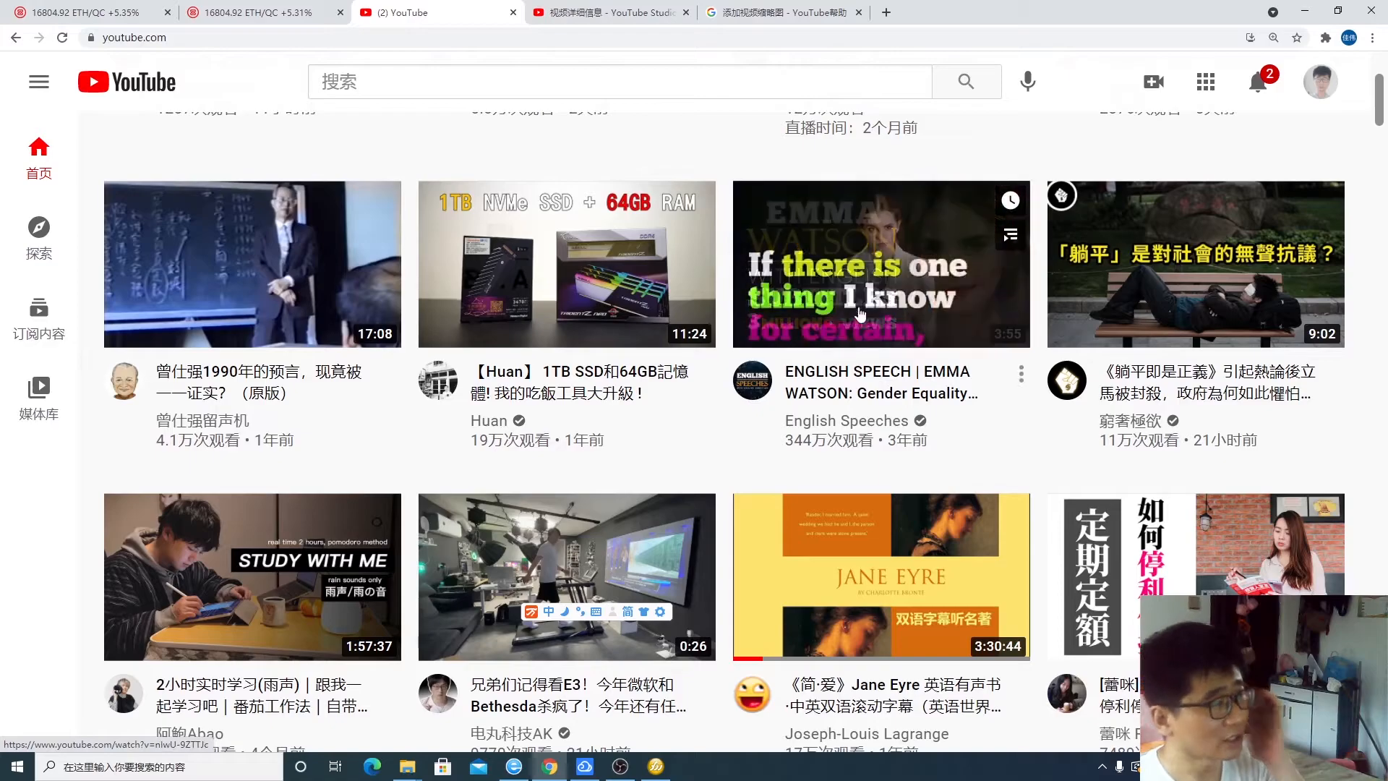
{"action": "scroll", "coordinate": [1127, 266], "scroll_direction": "up", "scroll_amount": 4}
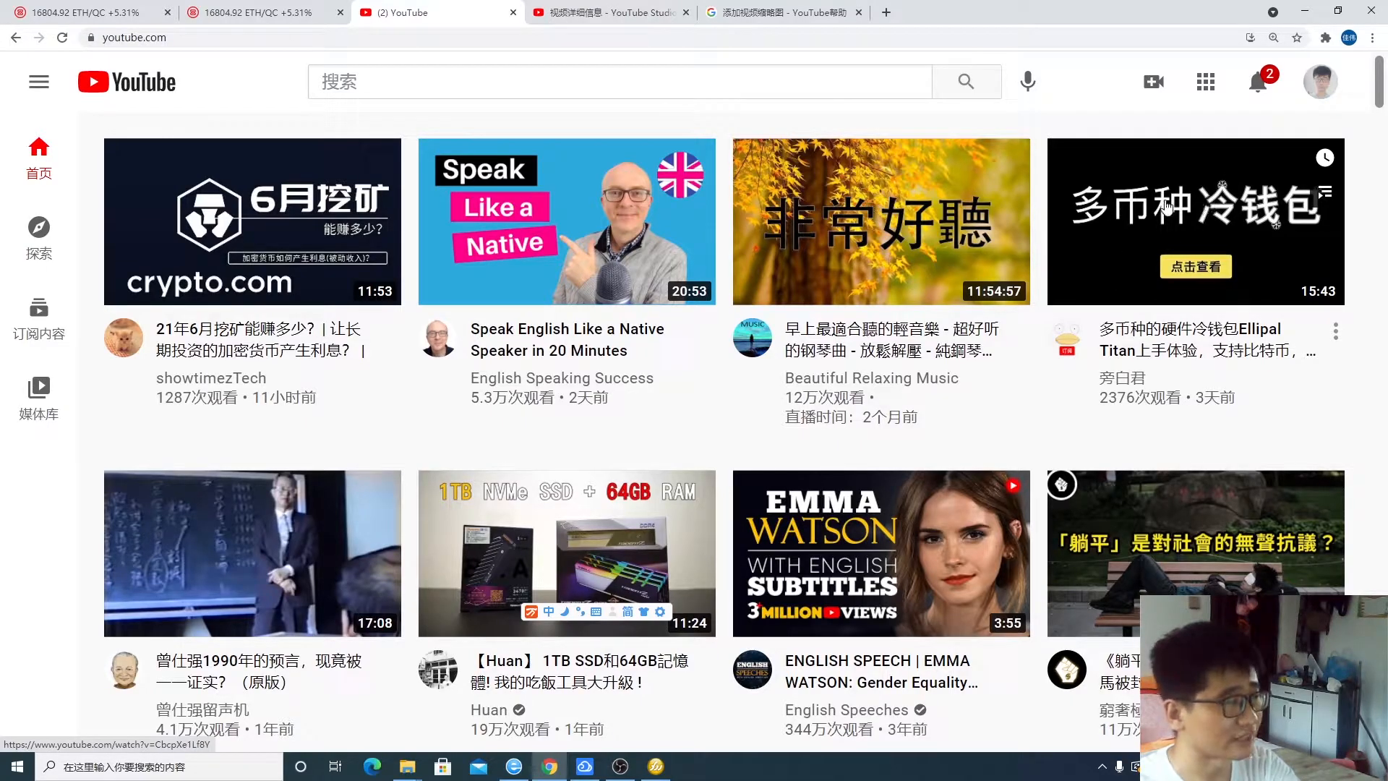
Minimize the browser to show the desktop and select the Macromedia Fireworks 8 shortcut
{"action": "left_click", "coordinate": [1305, 12]}
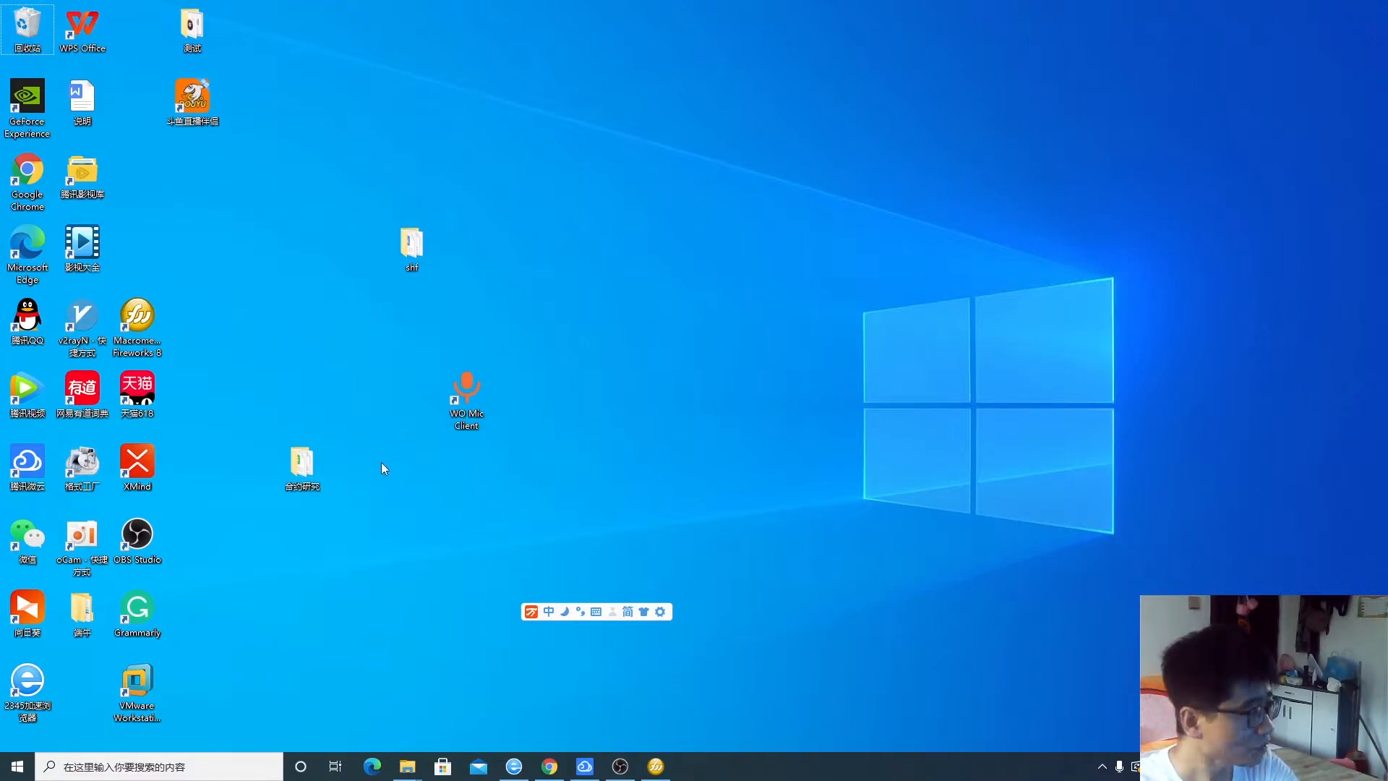
{"action": "left_click", "coordinate": [135, 323]}
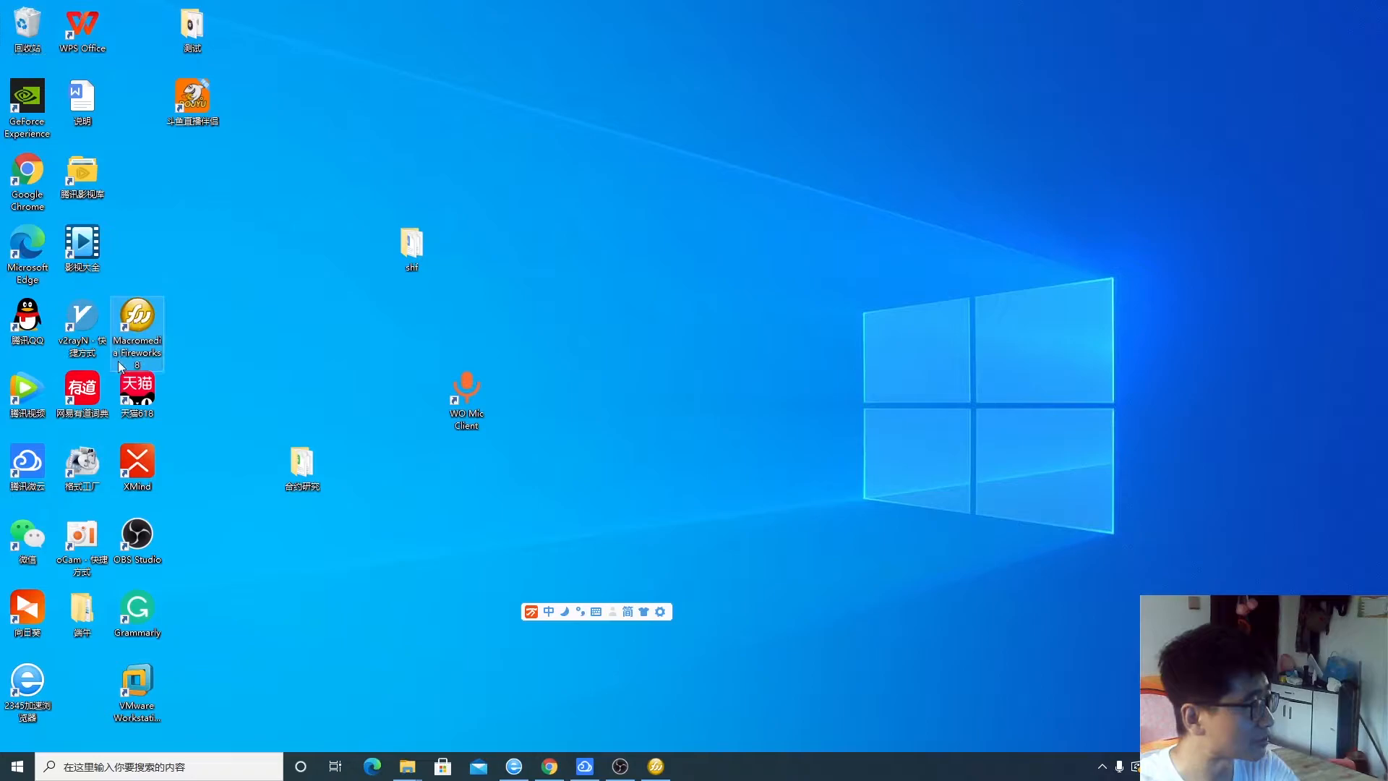
{"action": "left_click", "coordinate": [240, 319]}
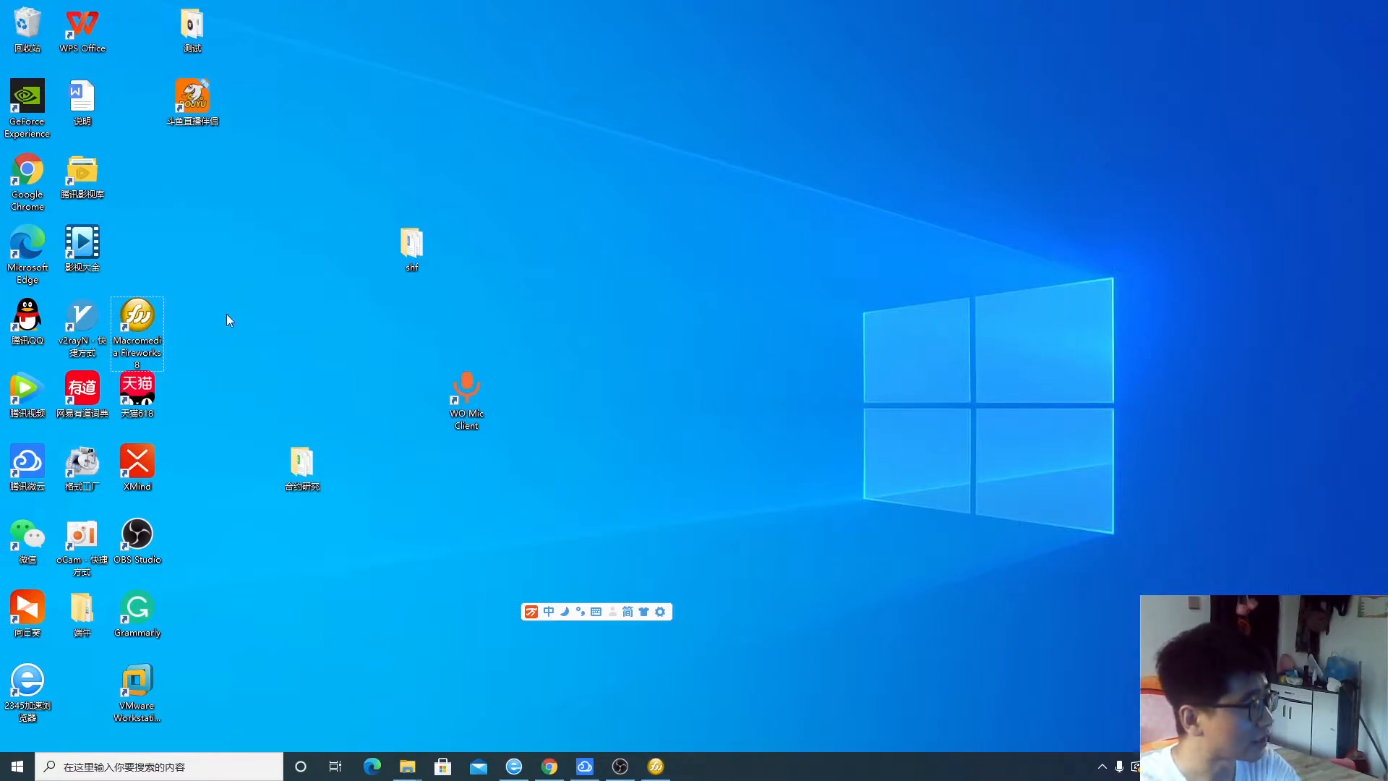
{"action": "left_click", "coordinate": [147, 321]}
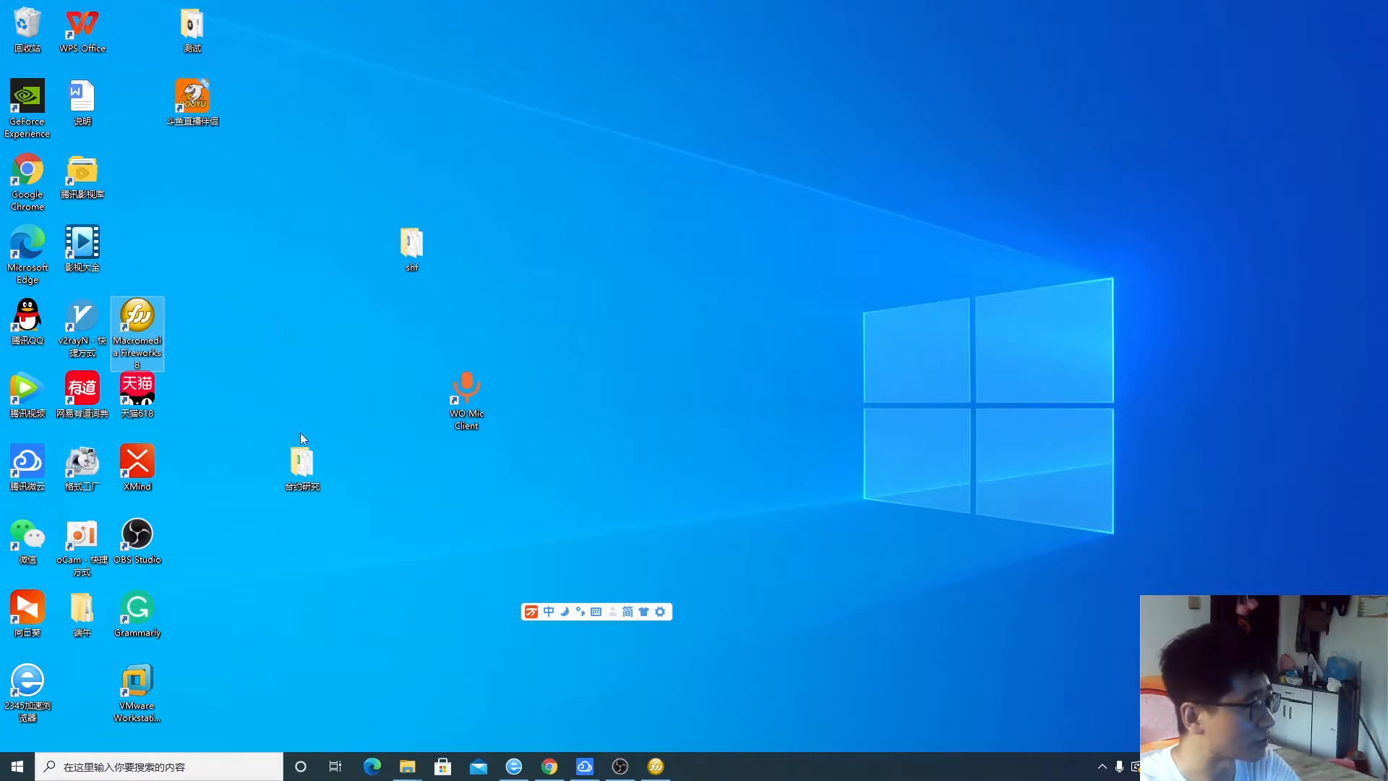
{"action": "left_click_drag", "start_coordinate": [582, 474], "coordinate": [462, 367]}
{"action": "left_click_drag", "start_coordinate": [549, 494], "coordinate": [410, 345]}
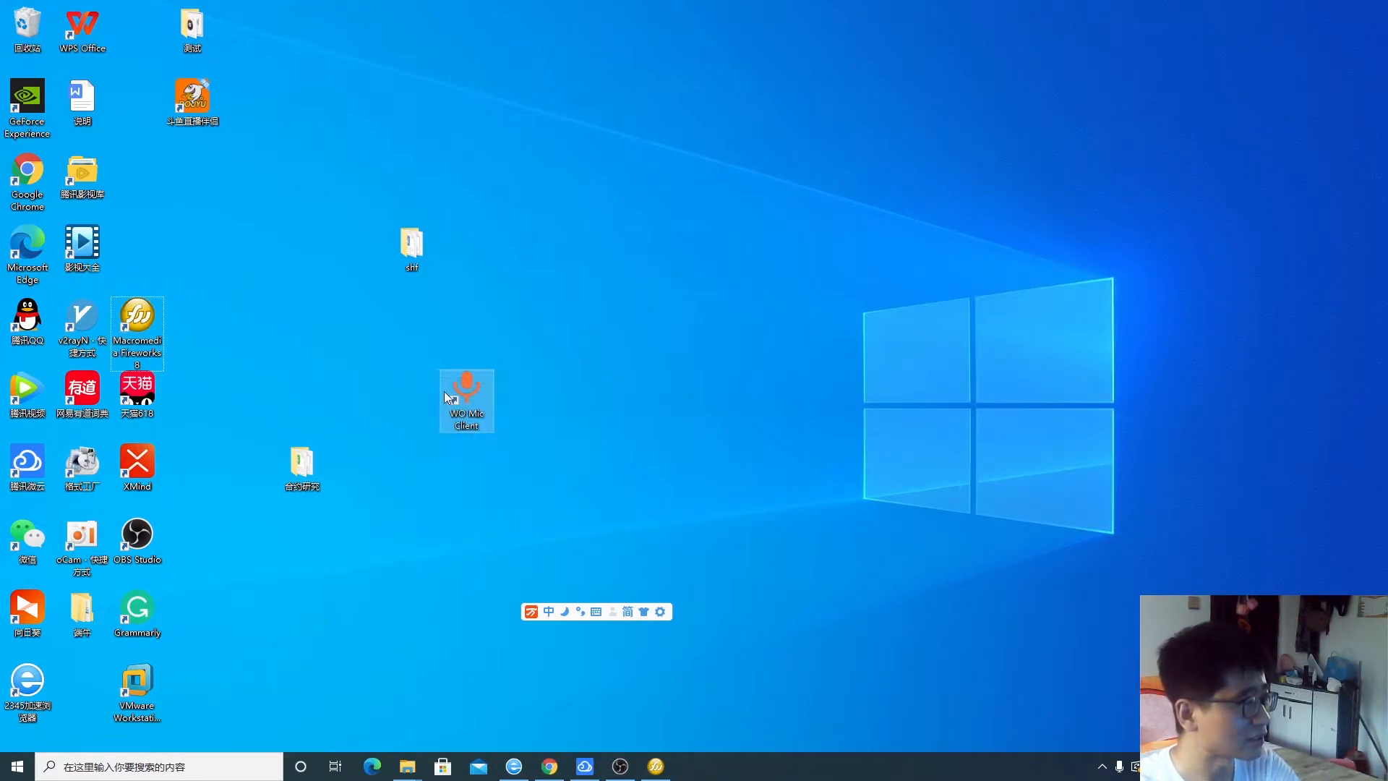
{"action": "left_click_drag", "start_coordinate": [571, 494], "coordinate": [405, 354]}
{"action": "left_click", "coordinate": [579, 515]}
{"action": "left_click_drag", "start_coordinate": [579, 514], "coordinate": [399, 344]}
{"action": "left_click", "coordinate": [548, 502]}
{"action": "left_click_drag", "start_coordinate": [573, 515], "coordinate": [399, 343]}
{"action": "left_click", "coordinate": [550, 513]}
{"action": "left_click_drag", "start_coordinate": [561, 529], "coordinate": [406, 309]}
{"action": "left_click", "coordinate": [551, 492]}
{"action": "left_click", "coordinate": [138, 316]}
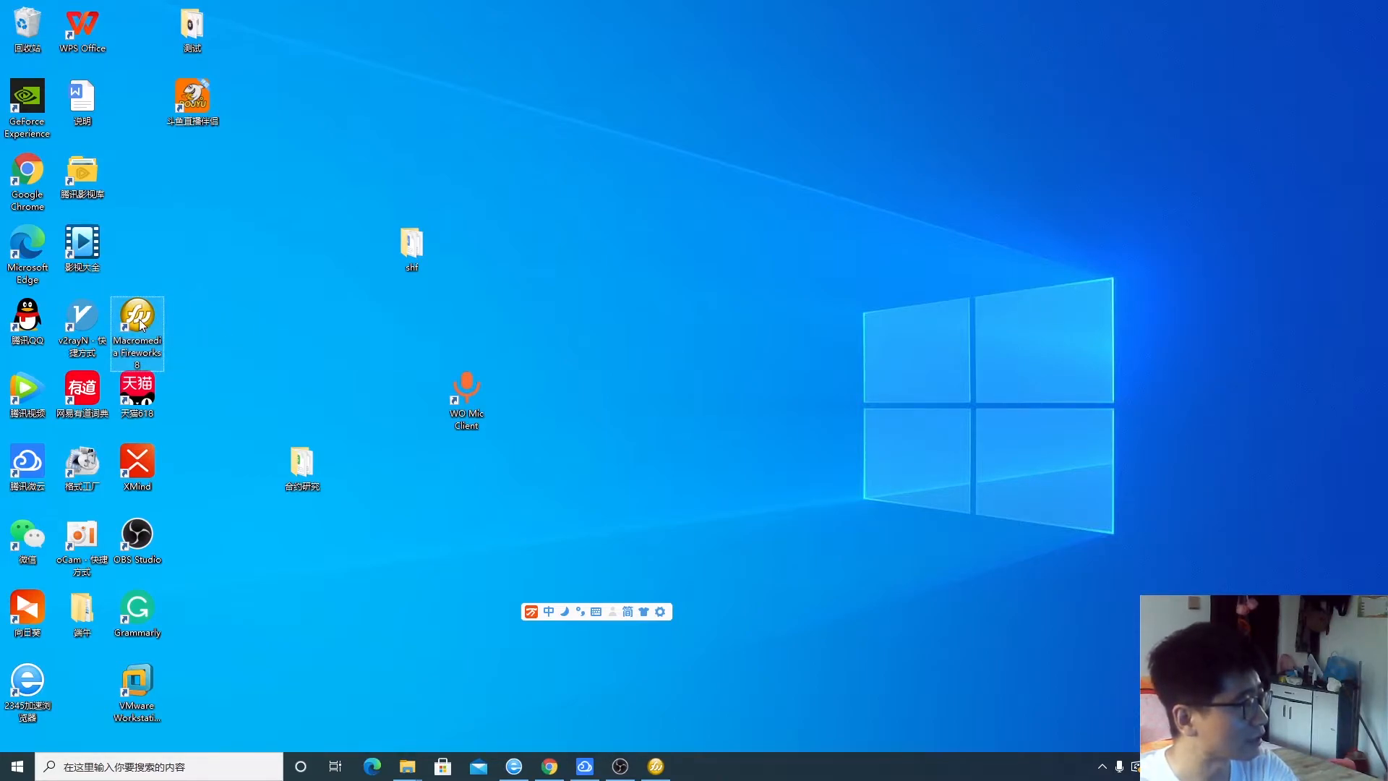
{"action": "left_click", "coordinate": [243, 340]}
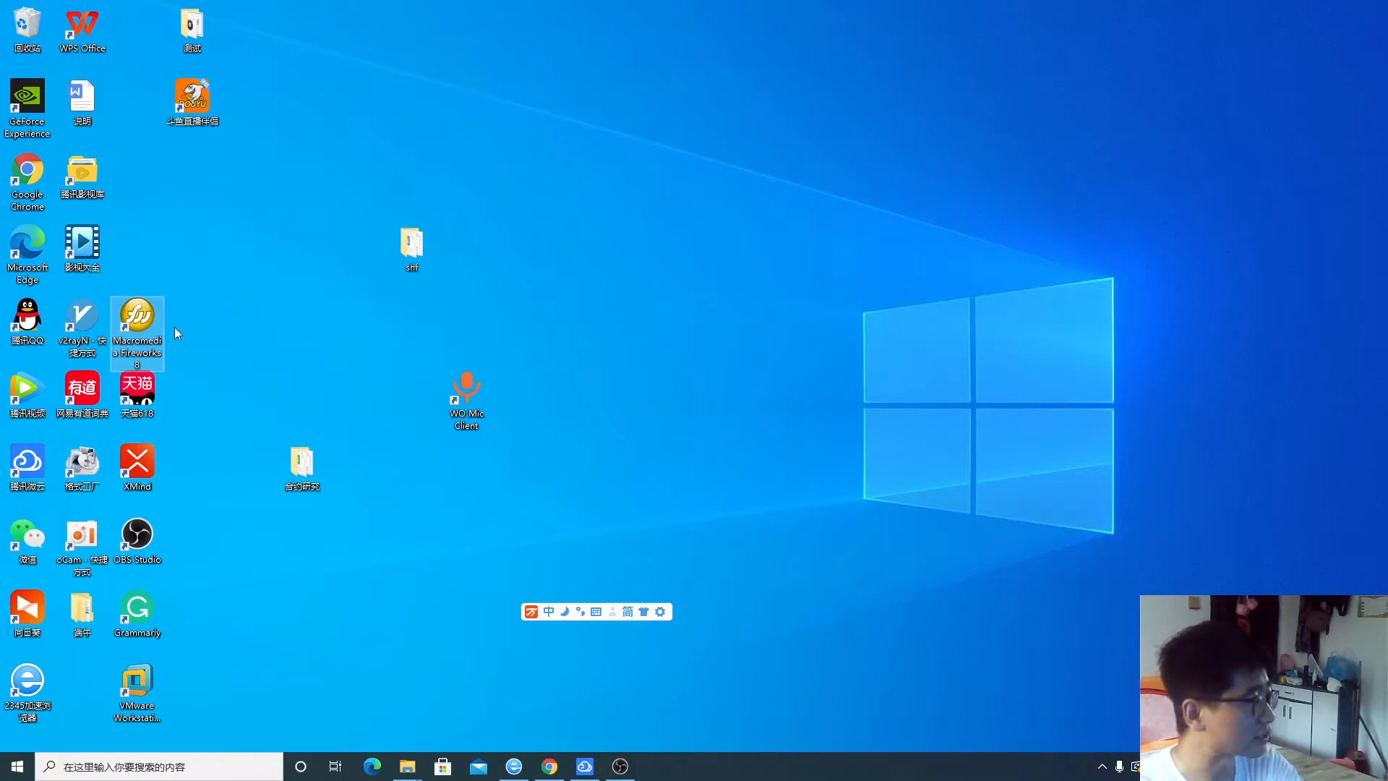
{"action": "left_click", "coordinate": [258, 320]}
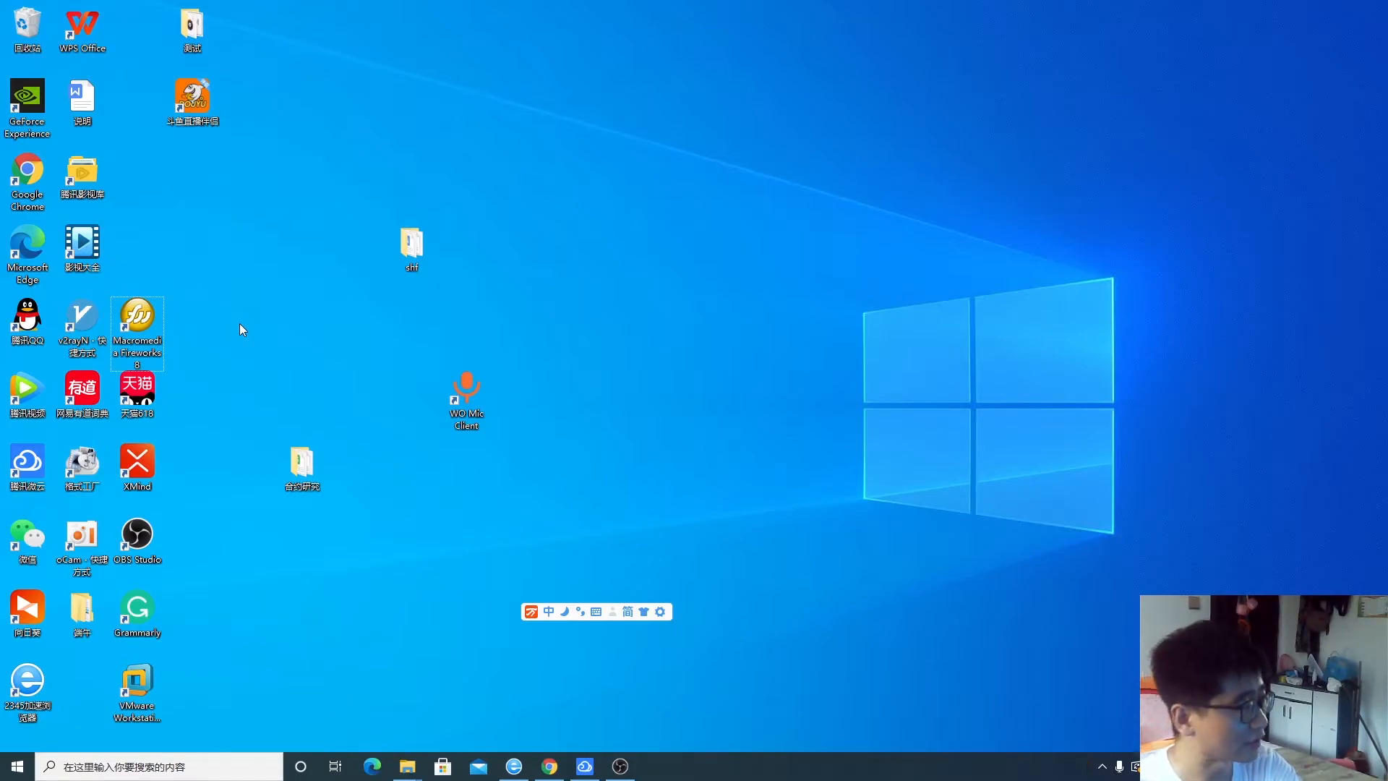
{"action": "left_click_drag", "start_coordinate": [248, 356], "coordinate": [153, 288]}
{"action": "left_click", "coordinate": [276, 303]}
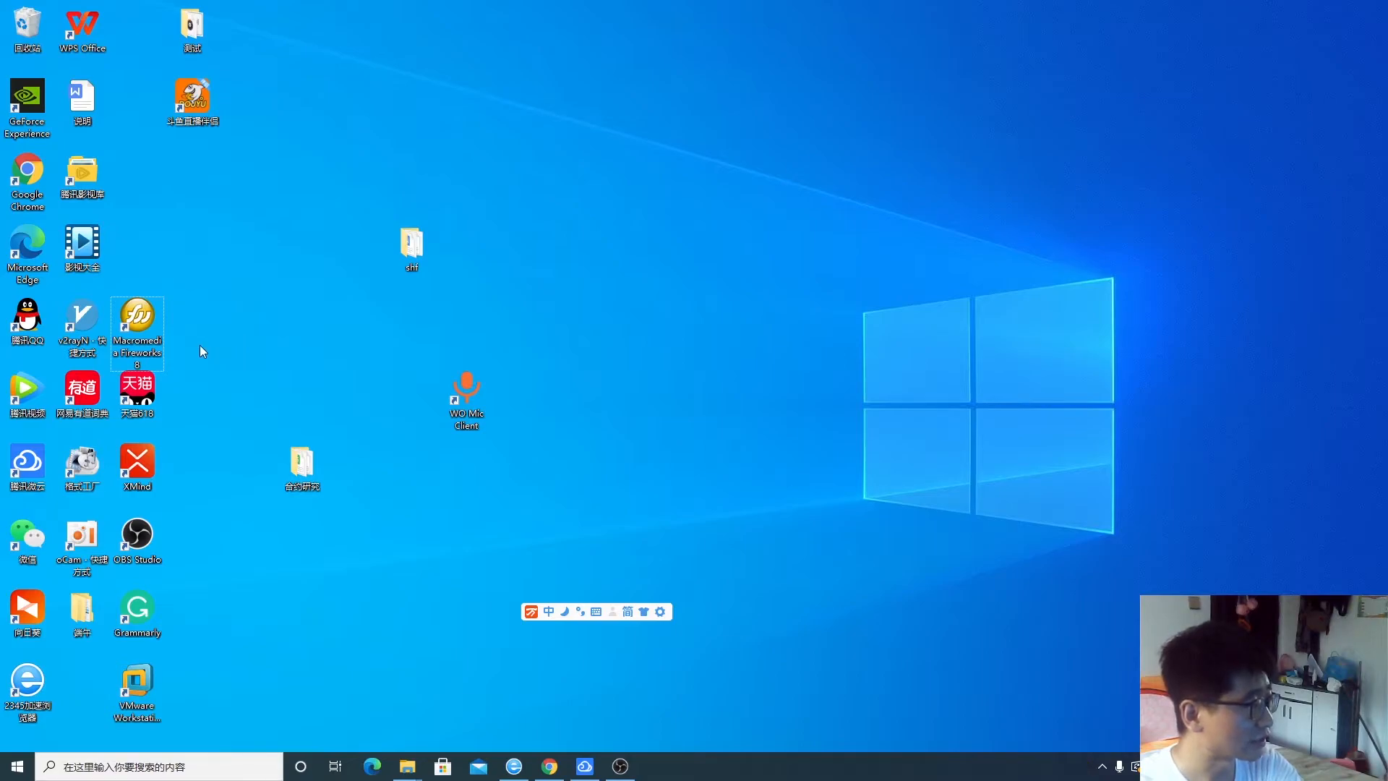
Launch Macromedia Fireworks 8 and create a new white document 1920 pixels wide and 1080 pixels high
{"action": "double_click", "coordinate": [127, 314]}
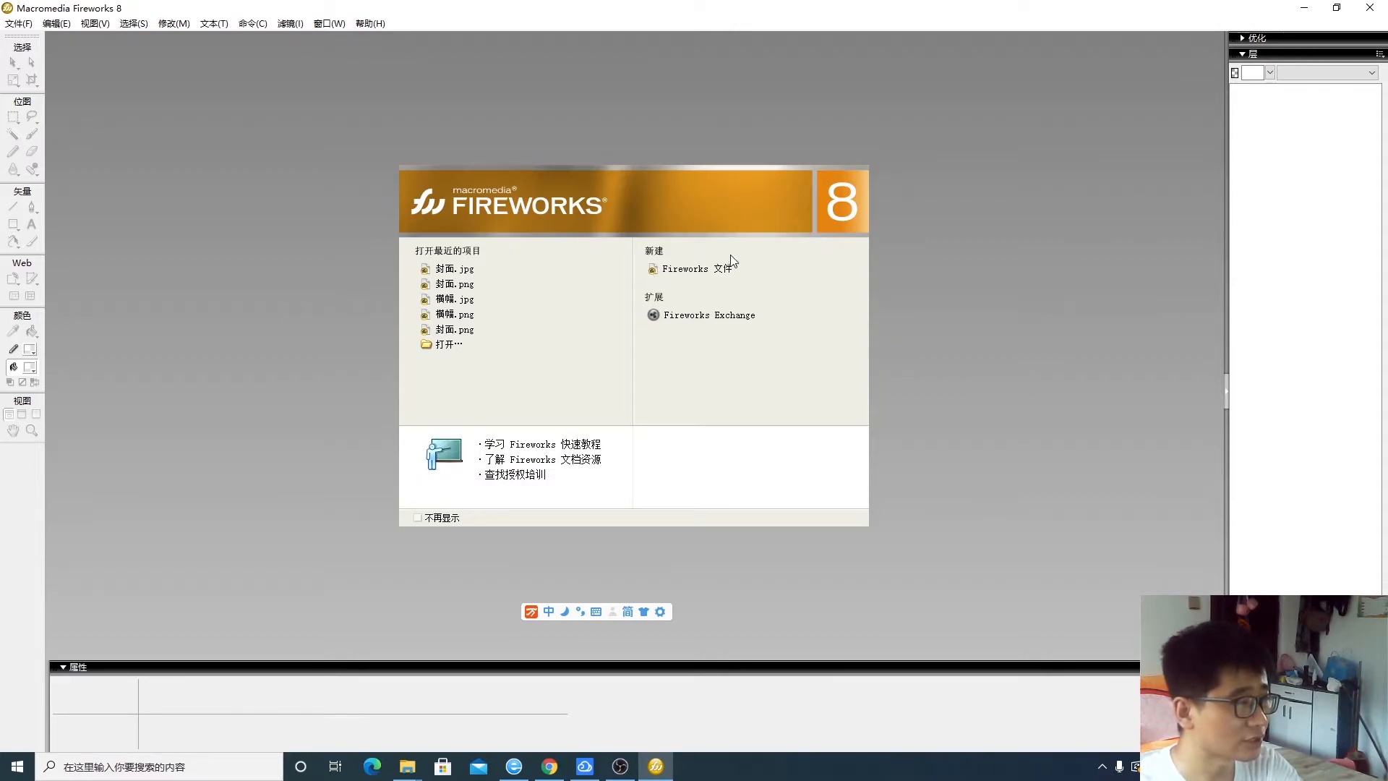
{"action": "left_click", "coordinate": [692, 274]}
{"action": "left_click", "coordinate": [649, 313]}
{"action": "left_click_drag", "start_coordinate": [649, 312], "coordinate": [612, 311]}
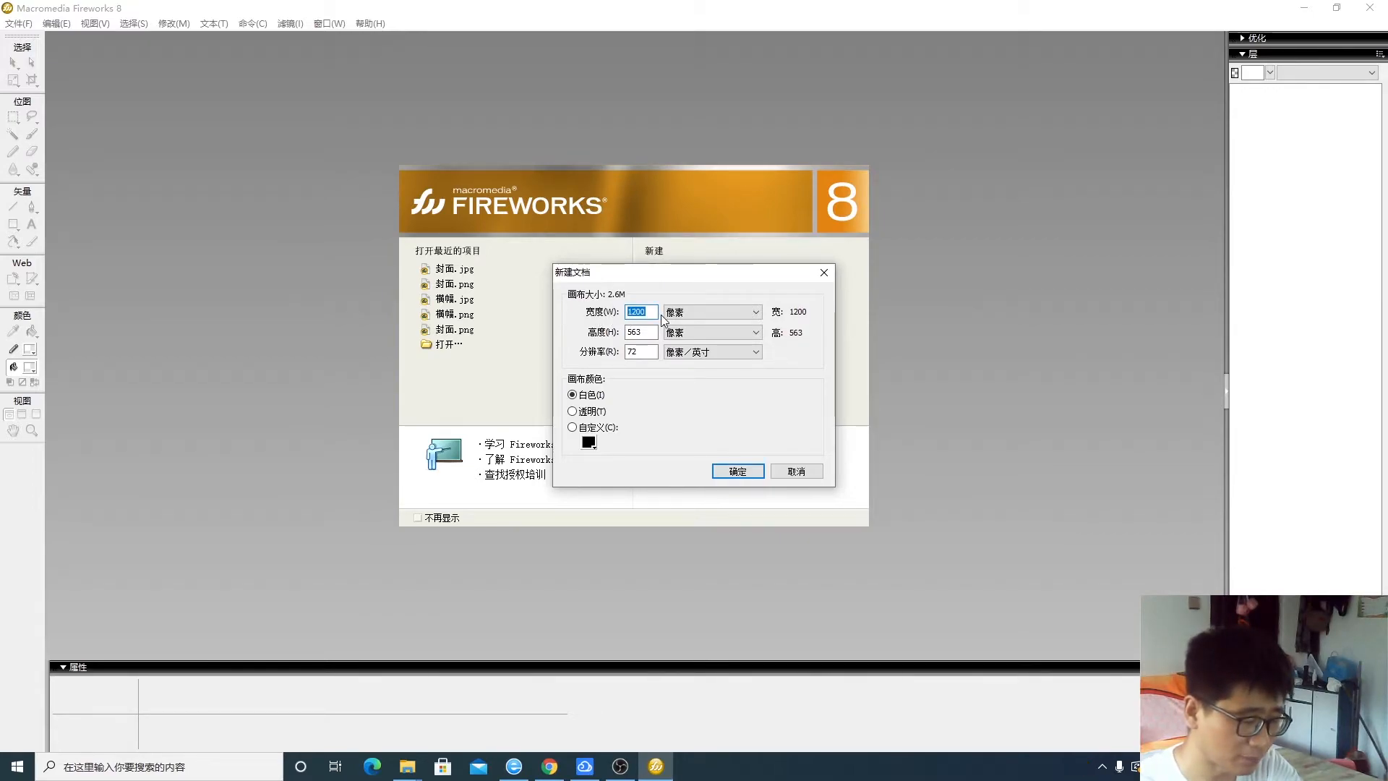
{"action": "type", "text": "1920"}
{"action": "double_click", "coordinate": [643, 332]}
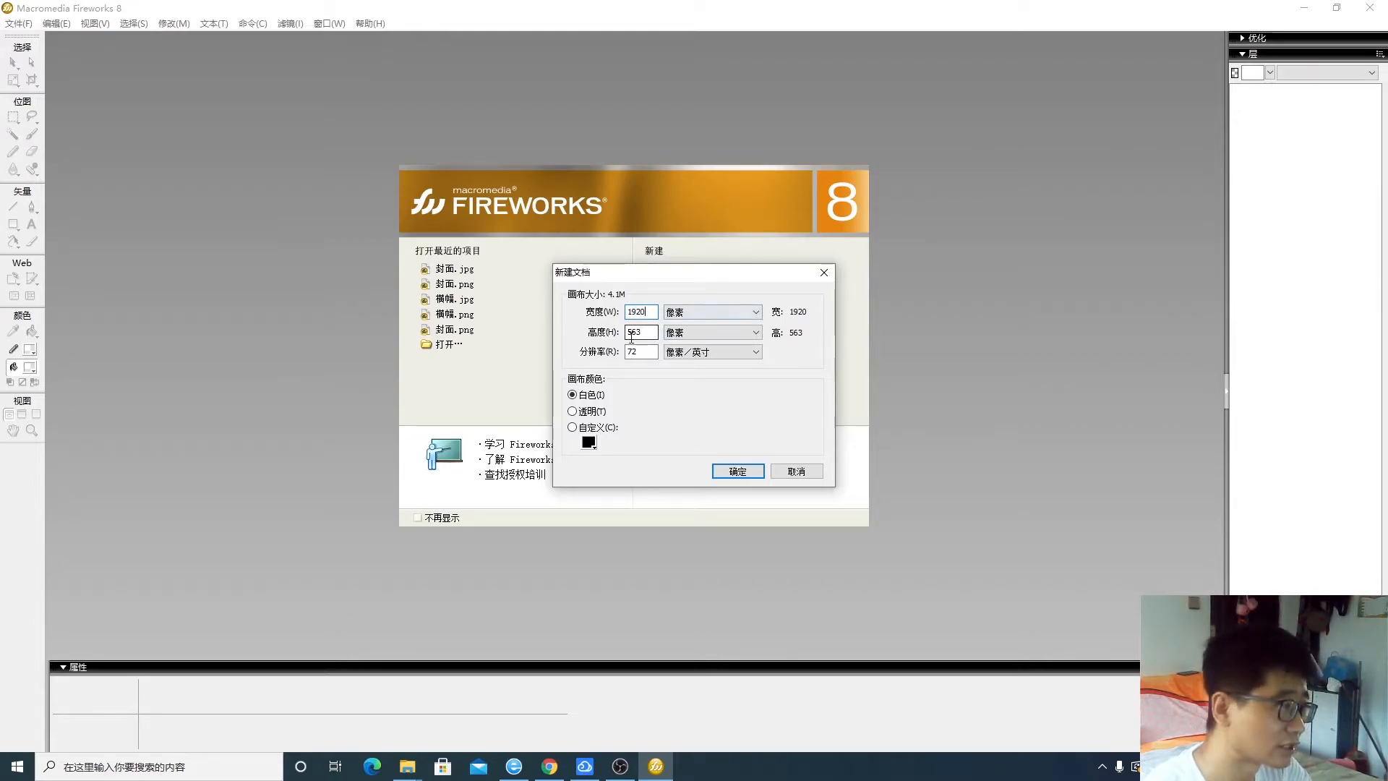
{"action": "type", "text": "1080"}
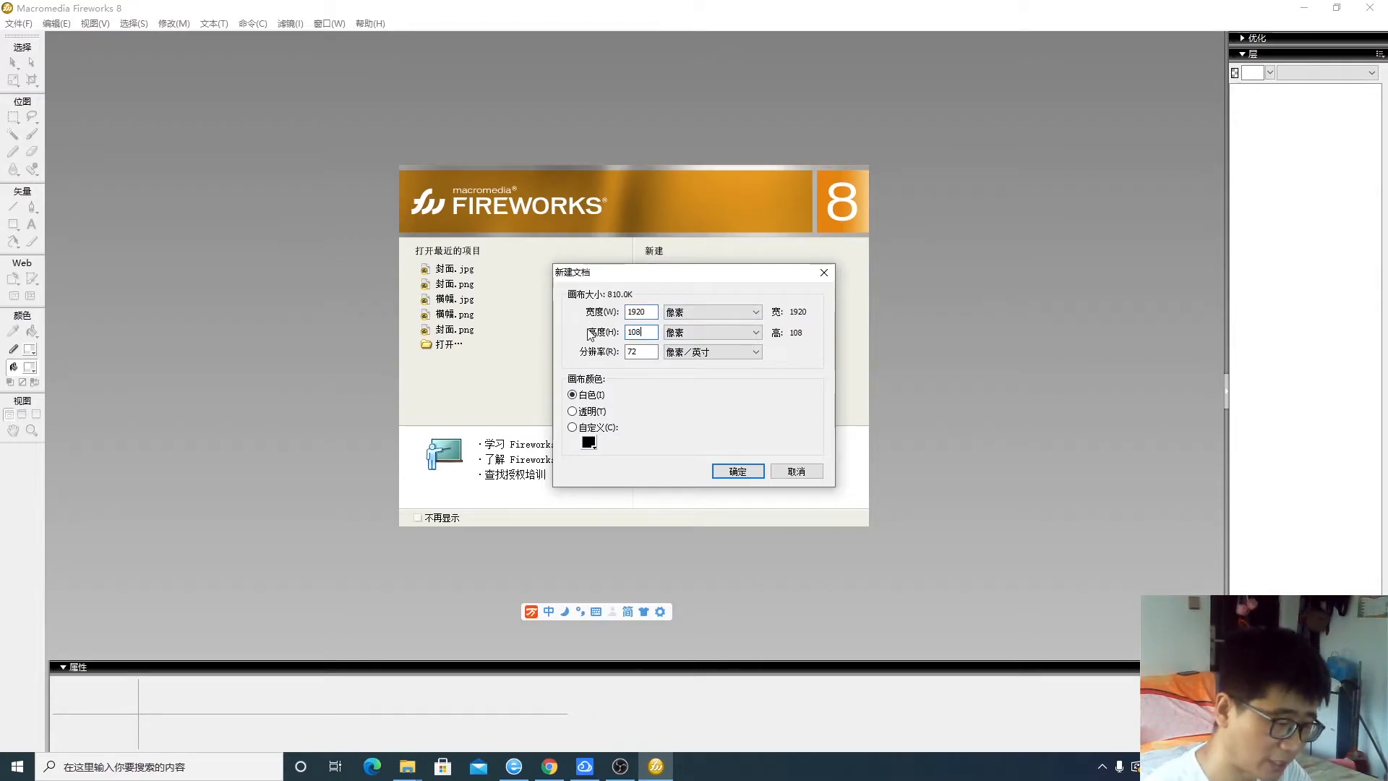
{"action": "left_click", "coordinate": [734, 473]}
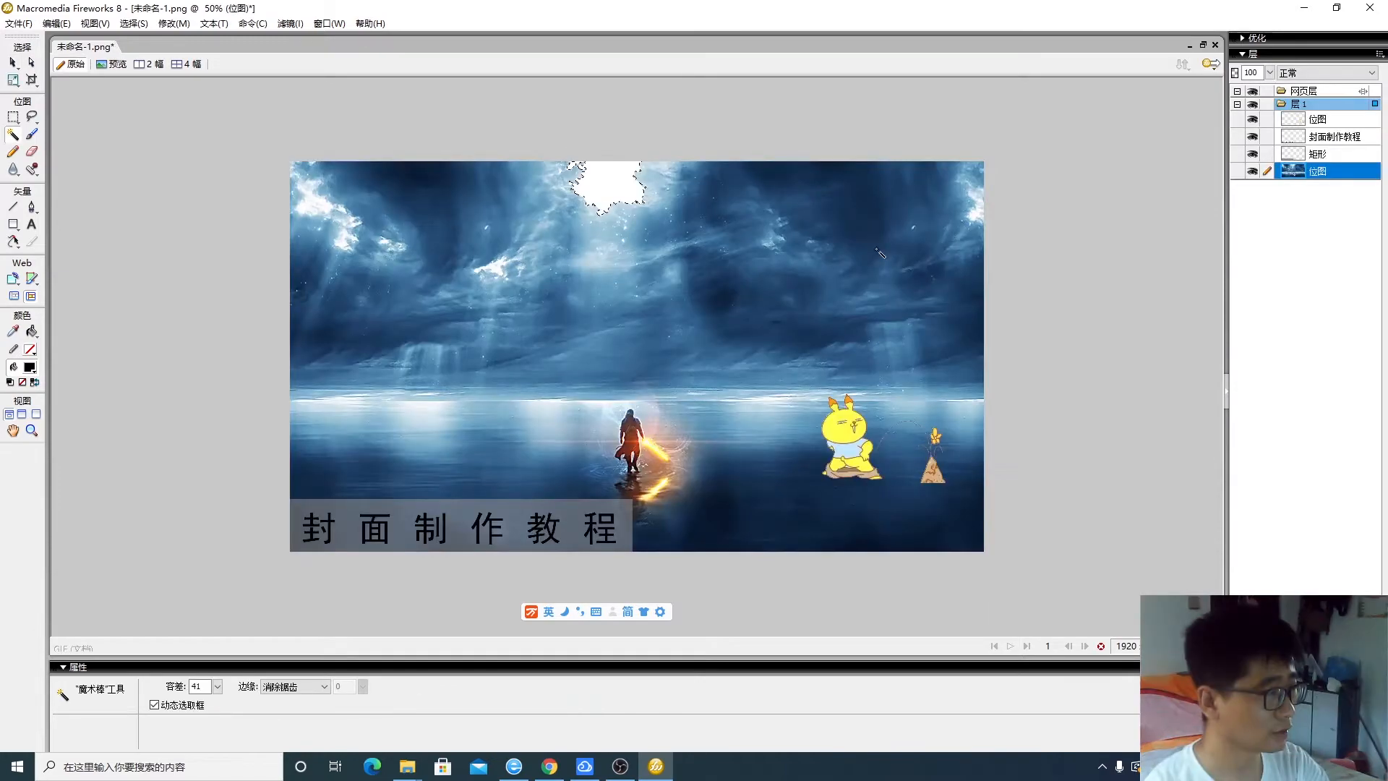
Undo the deletion of the bright sky patch and reselect the patch with the Magic Wand
{"action": "key", "text": "ctrl+z"}
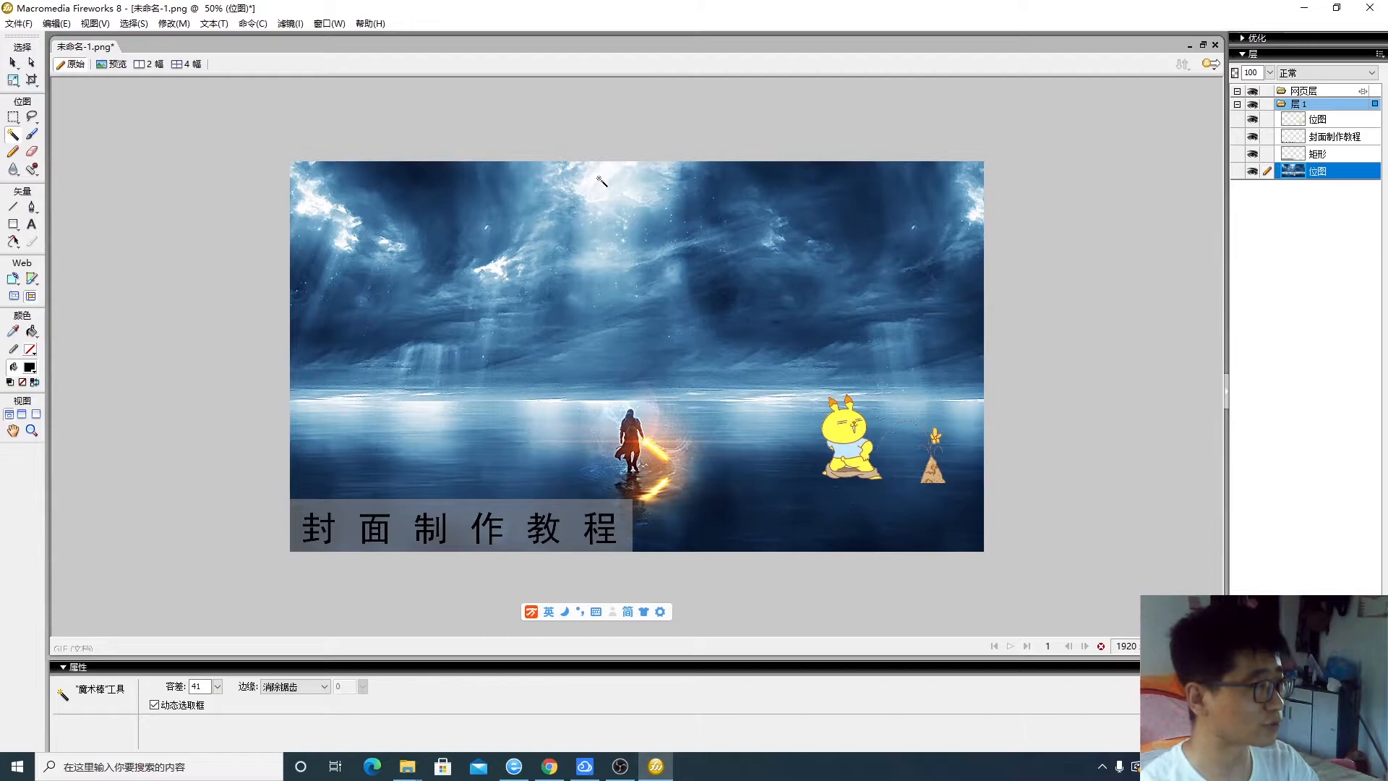
{"action": "left_click", "coordinate": [601, 181]}
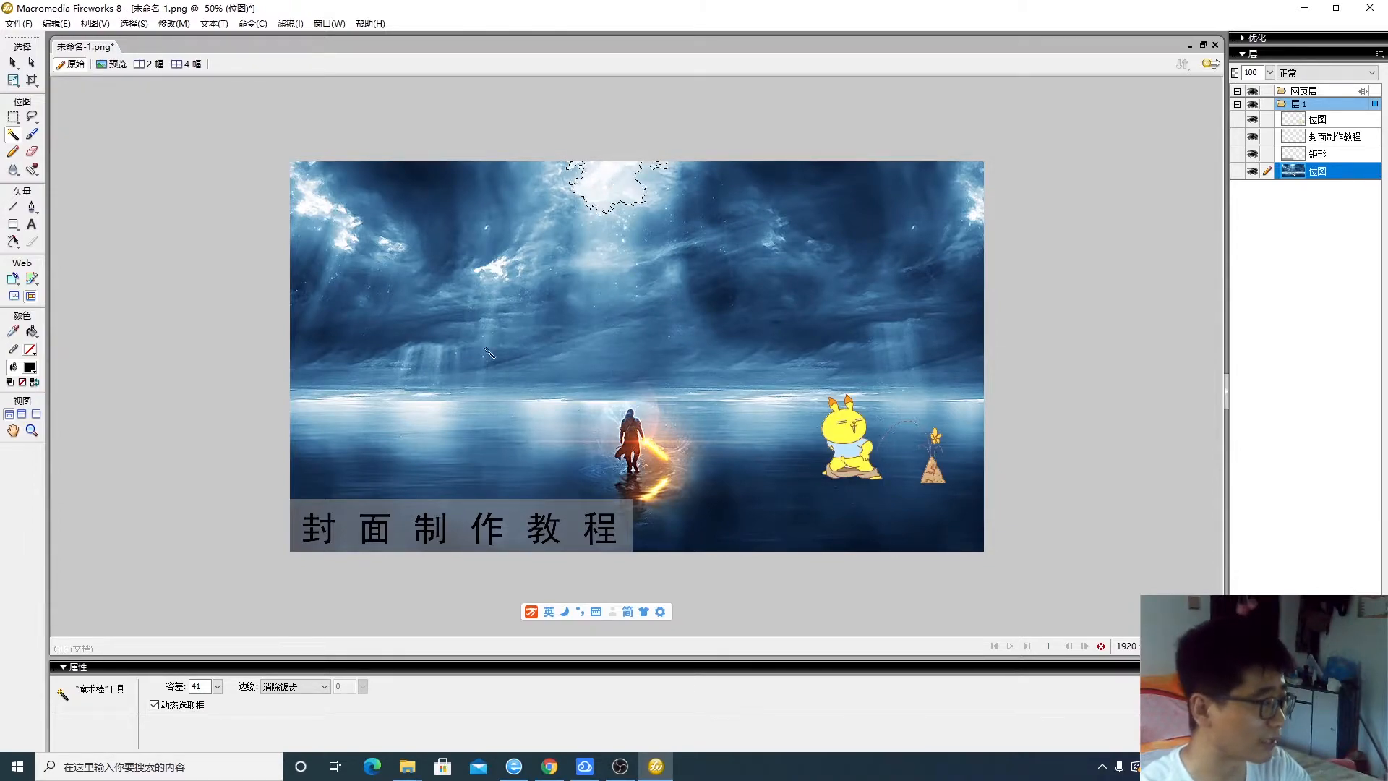
Raise the Magic Wand tolerance to 188 to widen the selection around the bright sky patch
{"action": "double_click", "coordinate": [205, 687]}
{"action": "type", "text": "40"}
{"action": "left_click", "coordinate": [218, 686]}
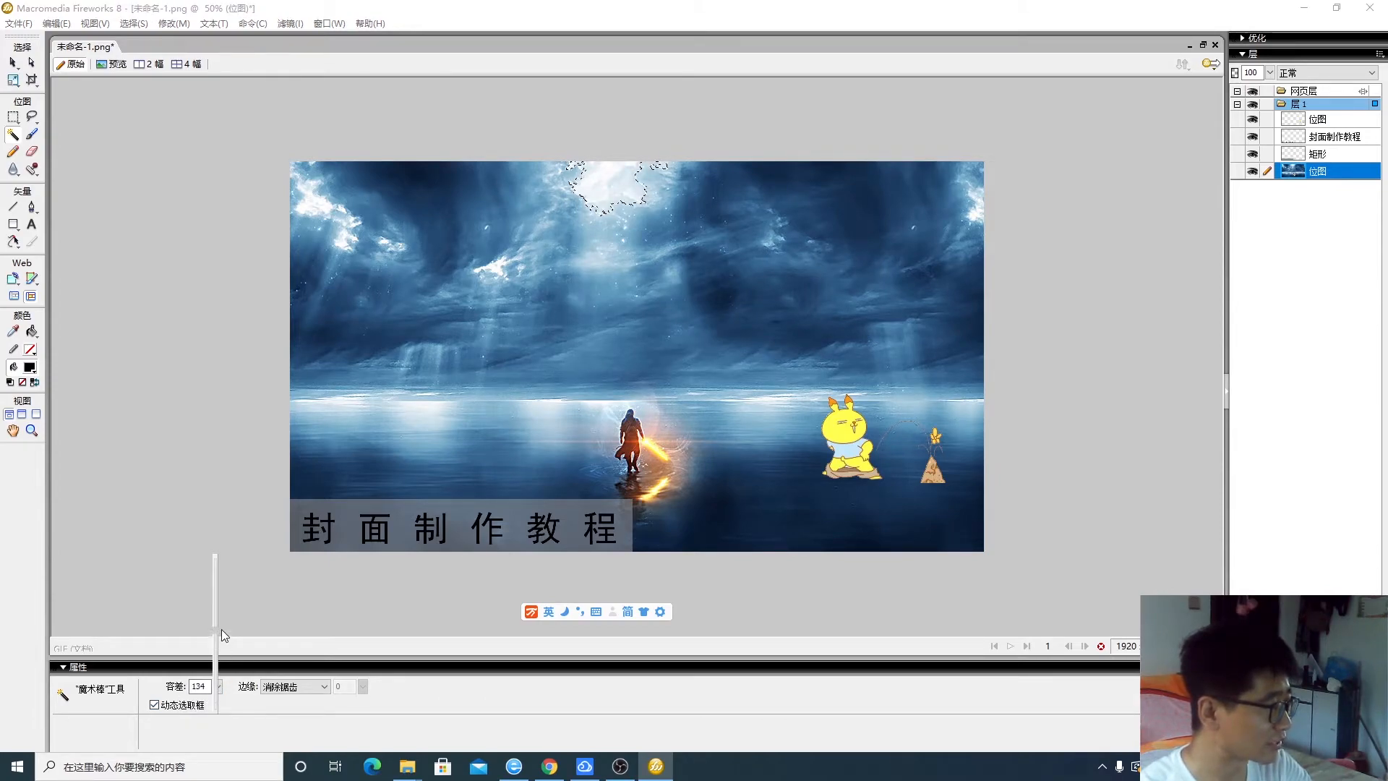
{"action": "left_click_drag", "start_coordinate": [219, 597], "coordinate": [218, 597]}
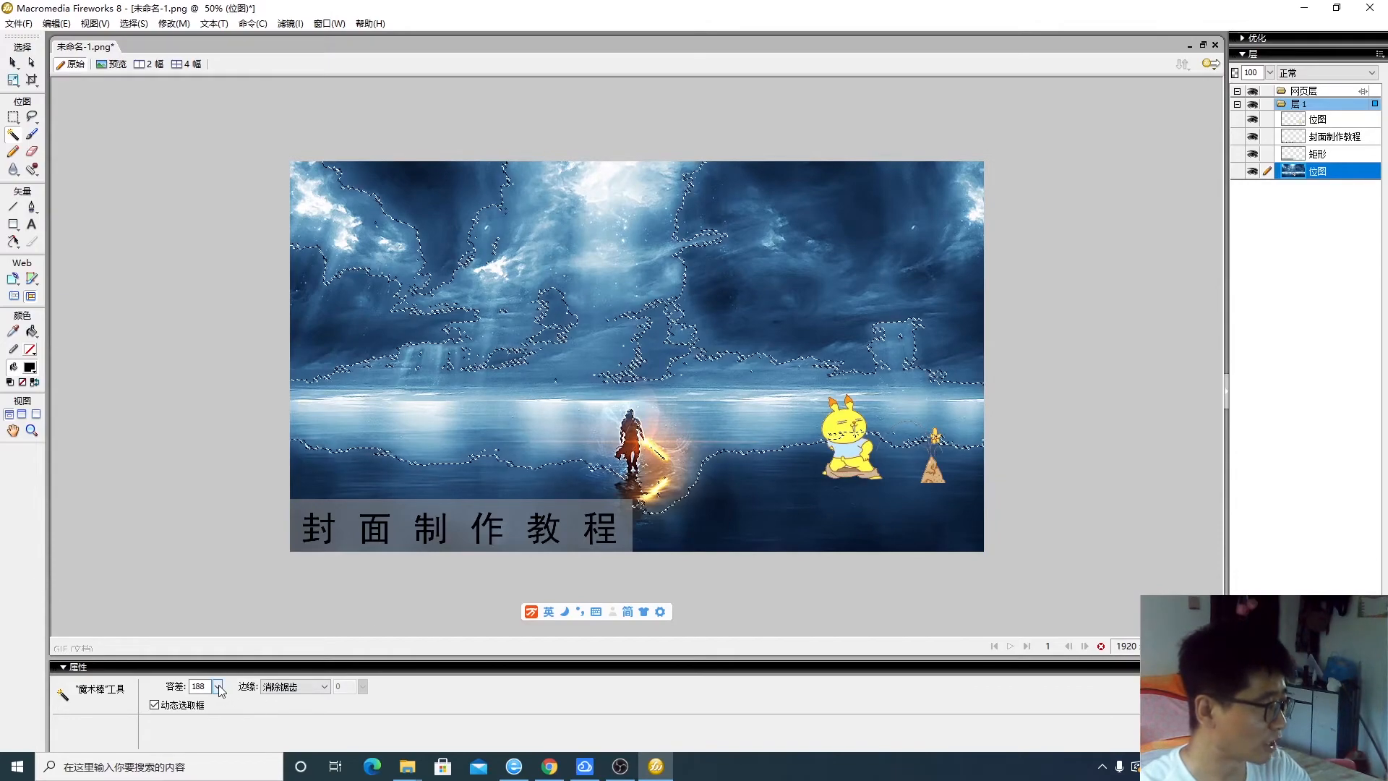
Lower the Magic Wand tolerance to 4 and reselect the bright sky area near the image's upper edge
{"action": "left_click_drag", "start_coordinate": [218, 691], "coordinate": [224, 681]}
{"action": "left_click_drag", "start_coordinate": [222, 745], "coordinate": [221, 745]}
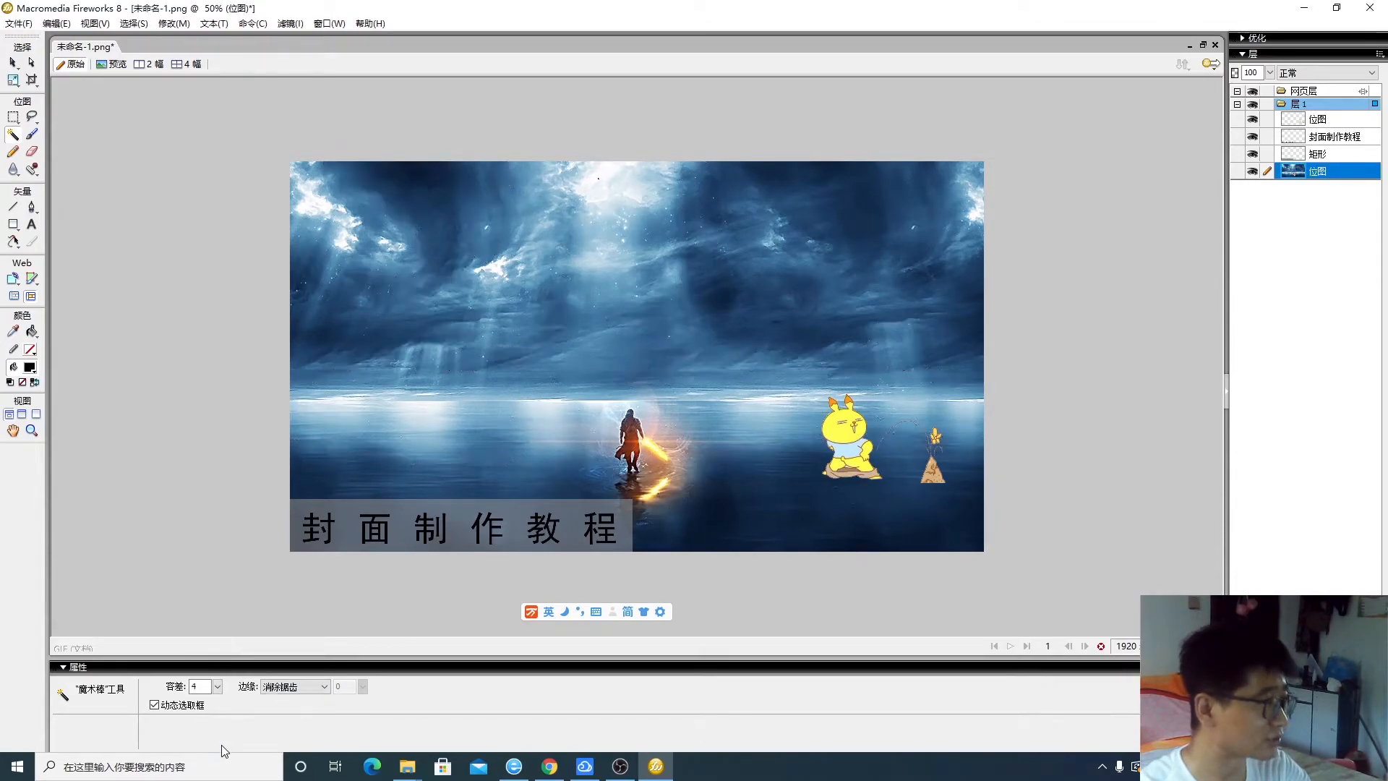
{"action": "left_click", "coordinate": [603, 172]}
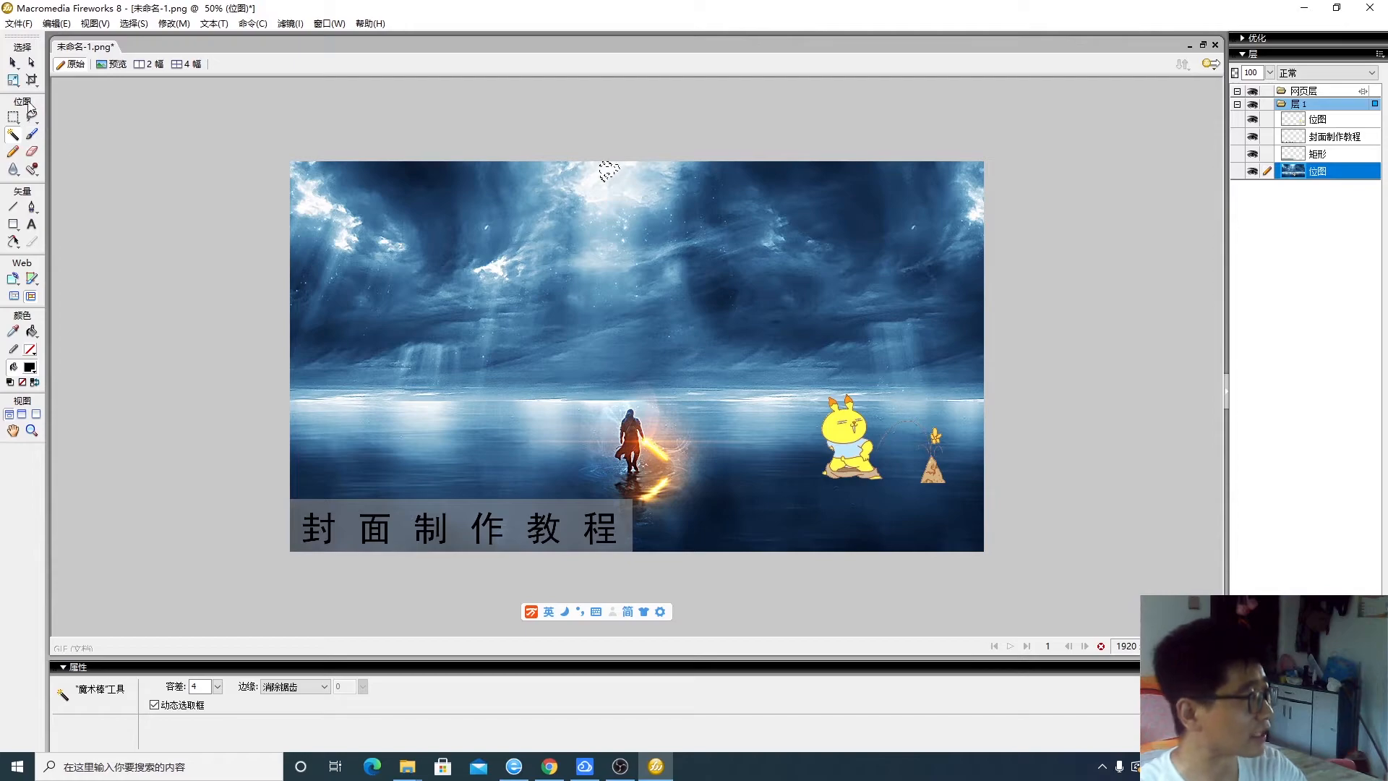
Clear the sky selection and move the yellow cartoon character toward the image's lower-right corner, at about X 1683, Y 728
{"action": "key", "text": "v"}
{"action": "left_click", "coordinate": [160, 236]}
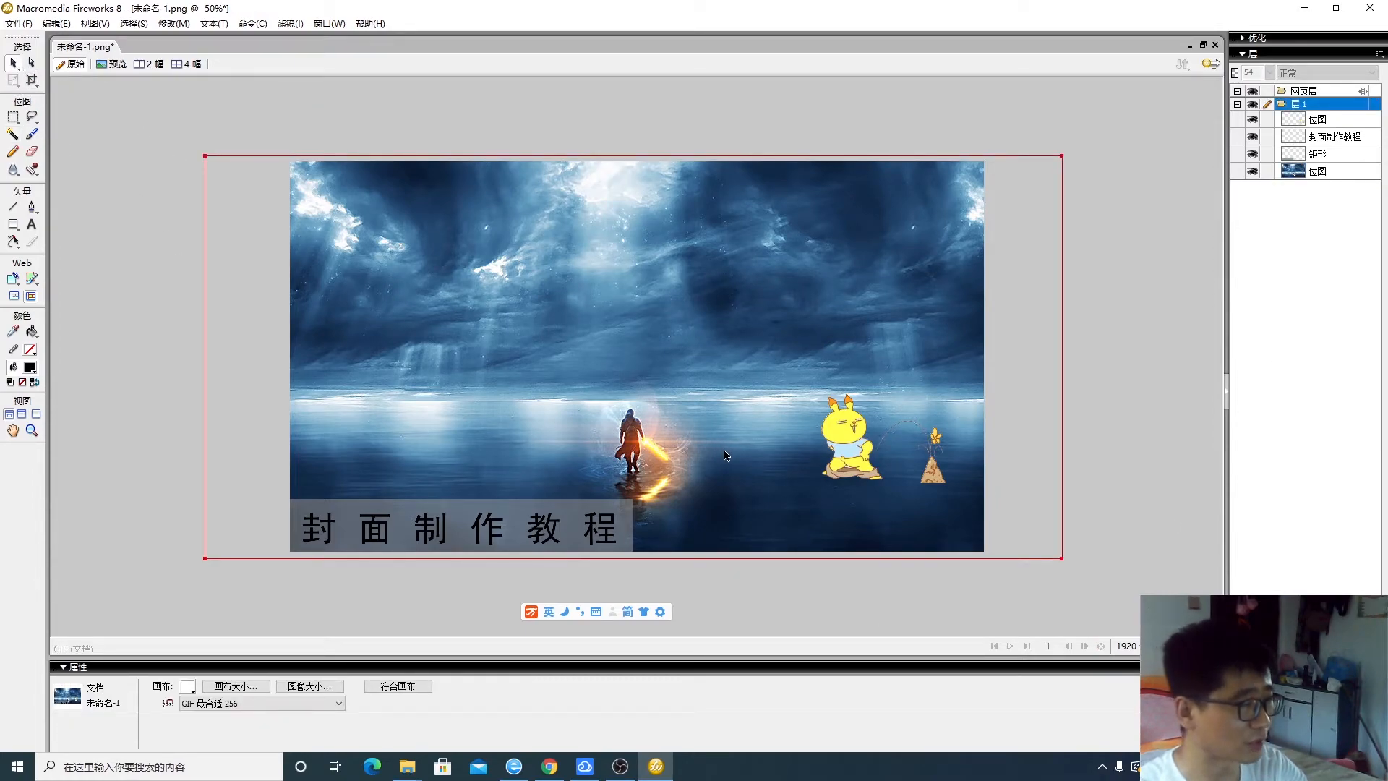
{"action": "left_click_drag", "start_coordinate": [856, 450], "coordinate": [934, 480]}
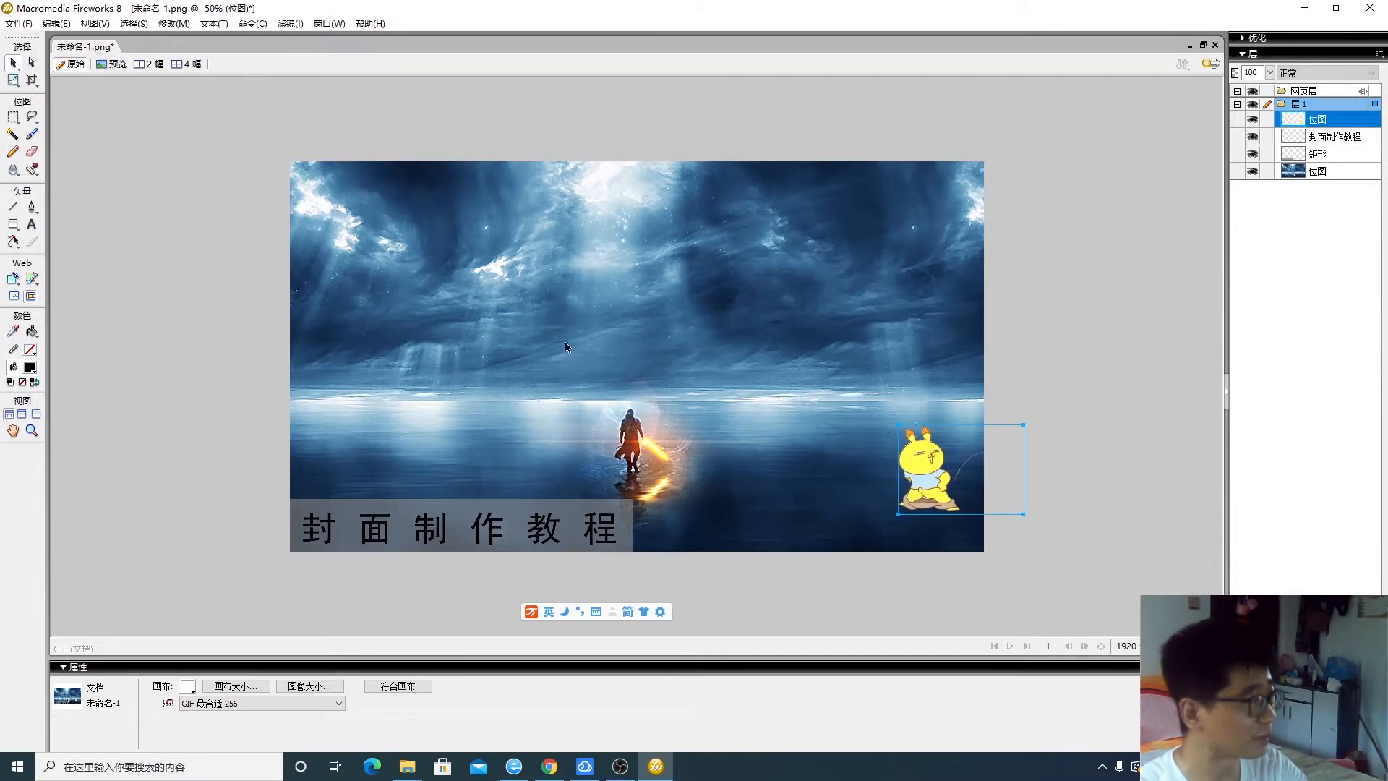
Start saving the cover as a new file in the 素材 folder inside 第23期 2021.6.15
{"action": "left_click", "coordinate": [18, 24]}
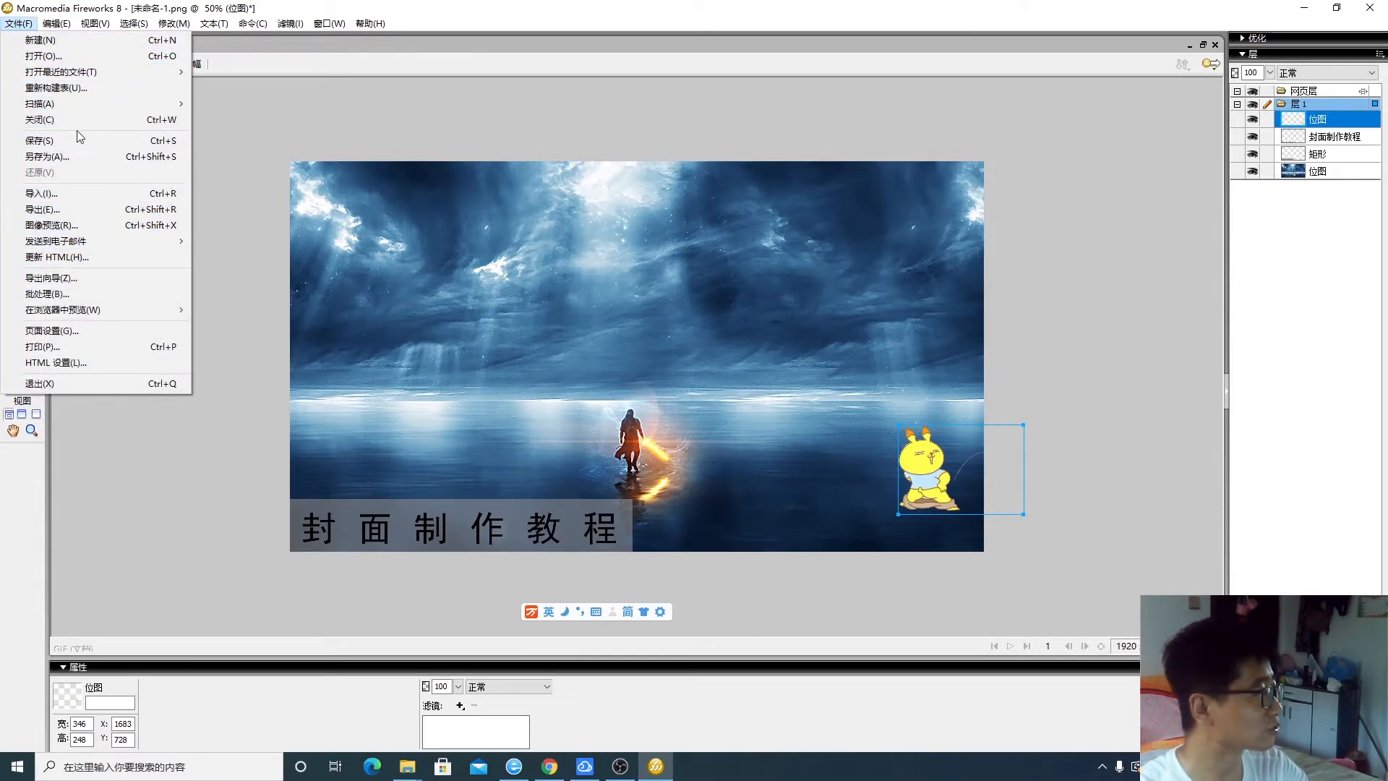
{"action": "left_click", "coordinate": [72, 154]}
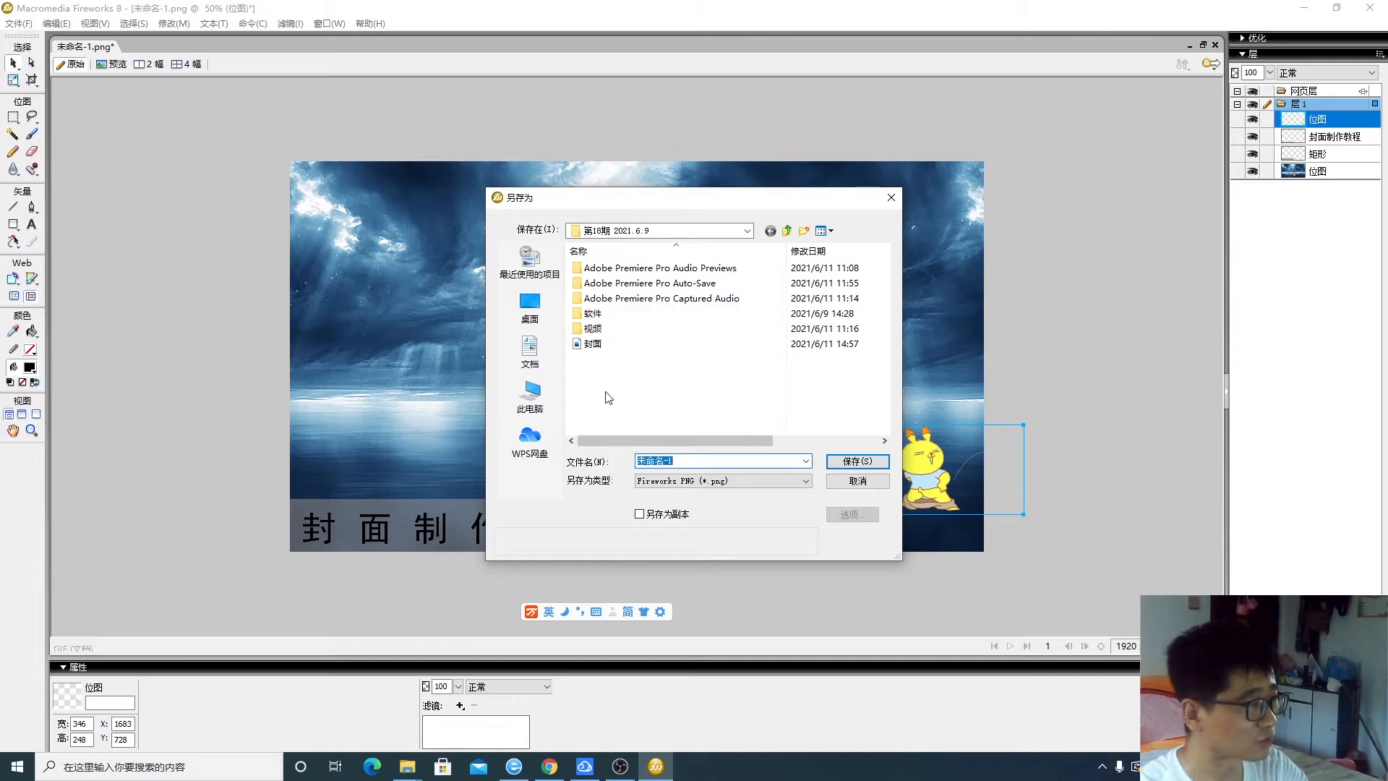
{"action": "left_click", "coordinate": [787, 231]}
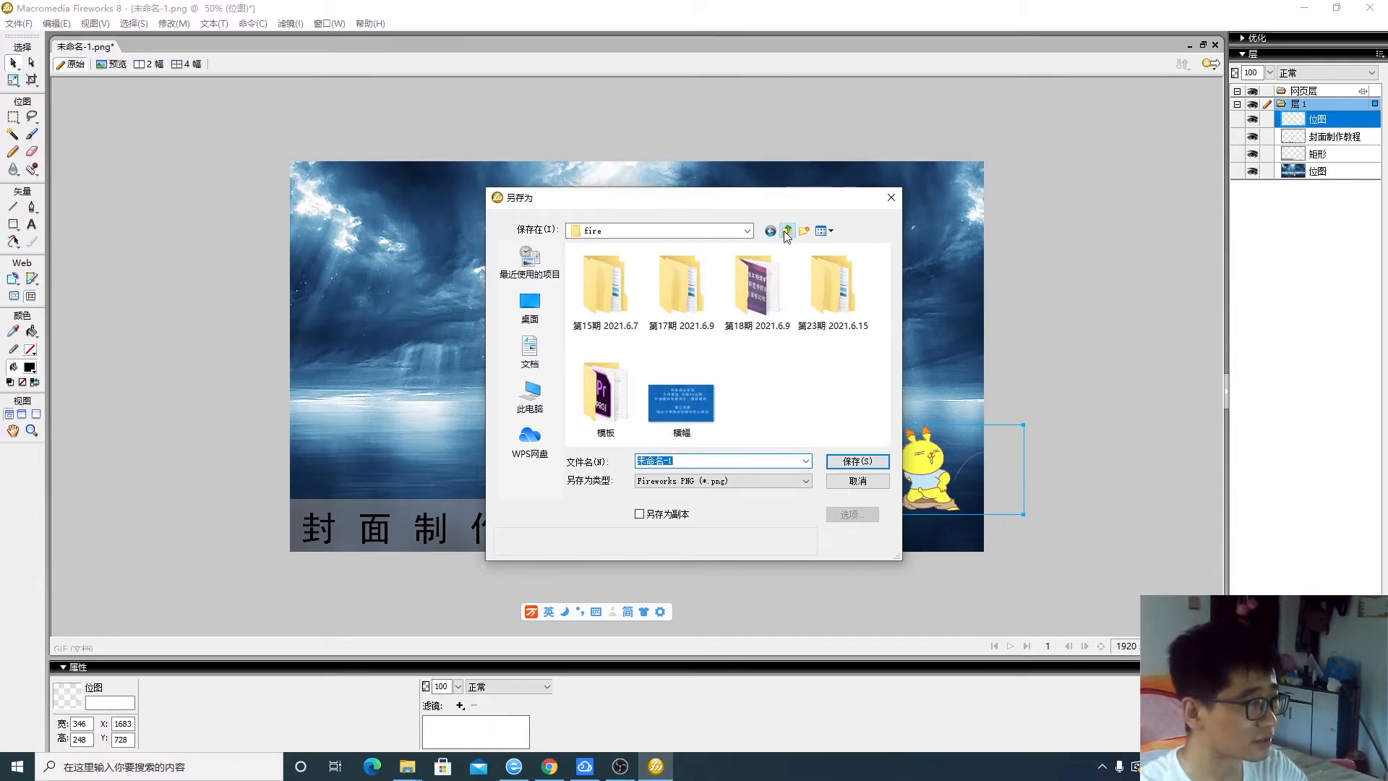
{"action": "double_click", "coordinate": [832, 292]}
{"action": "double_click", "coordinate": [588, 269]}
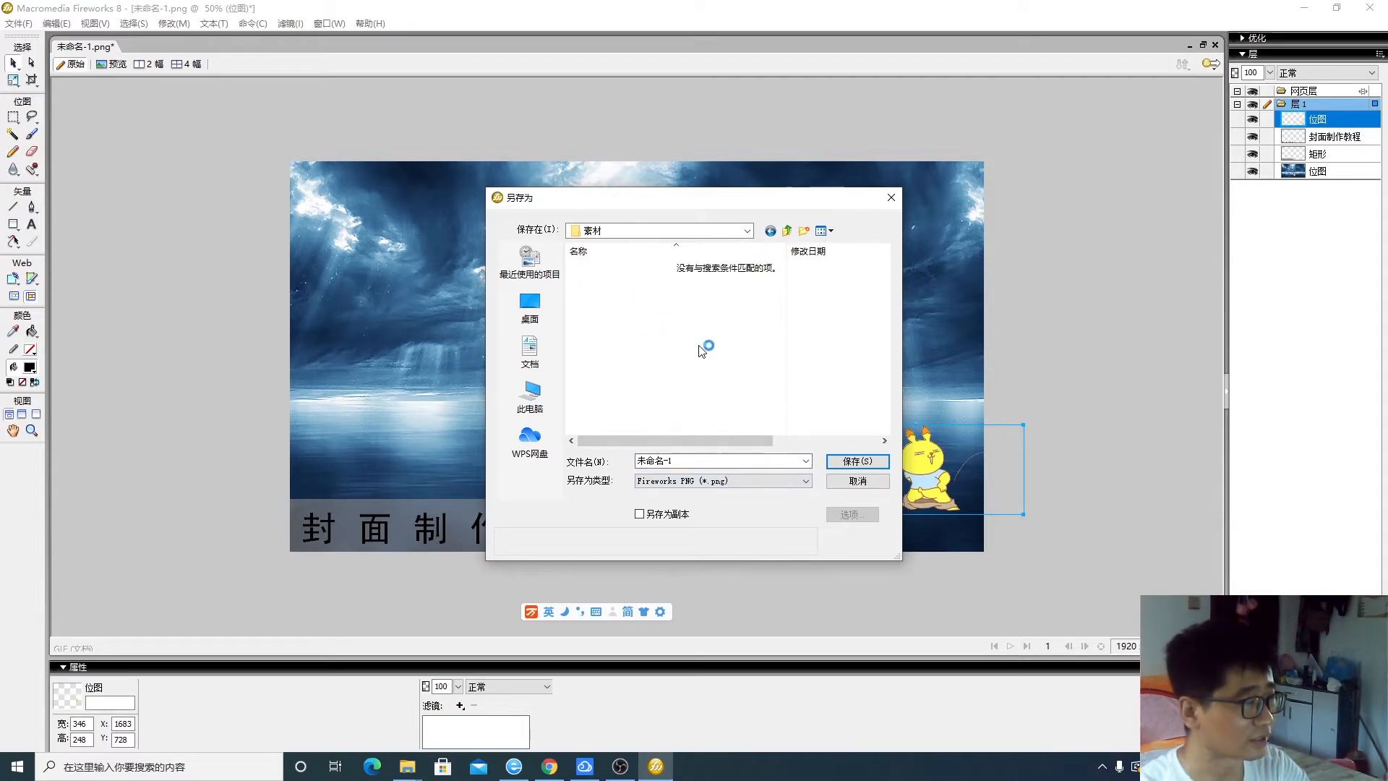
Set the save format to JPEG and save the cover under the name jpg
{"action": "left_click", "coordinate": [743, 482]}
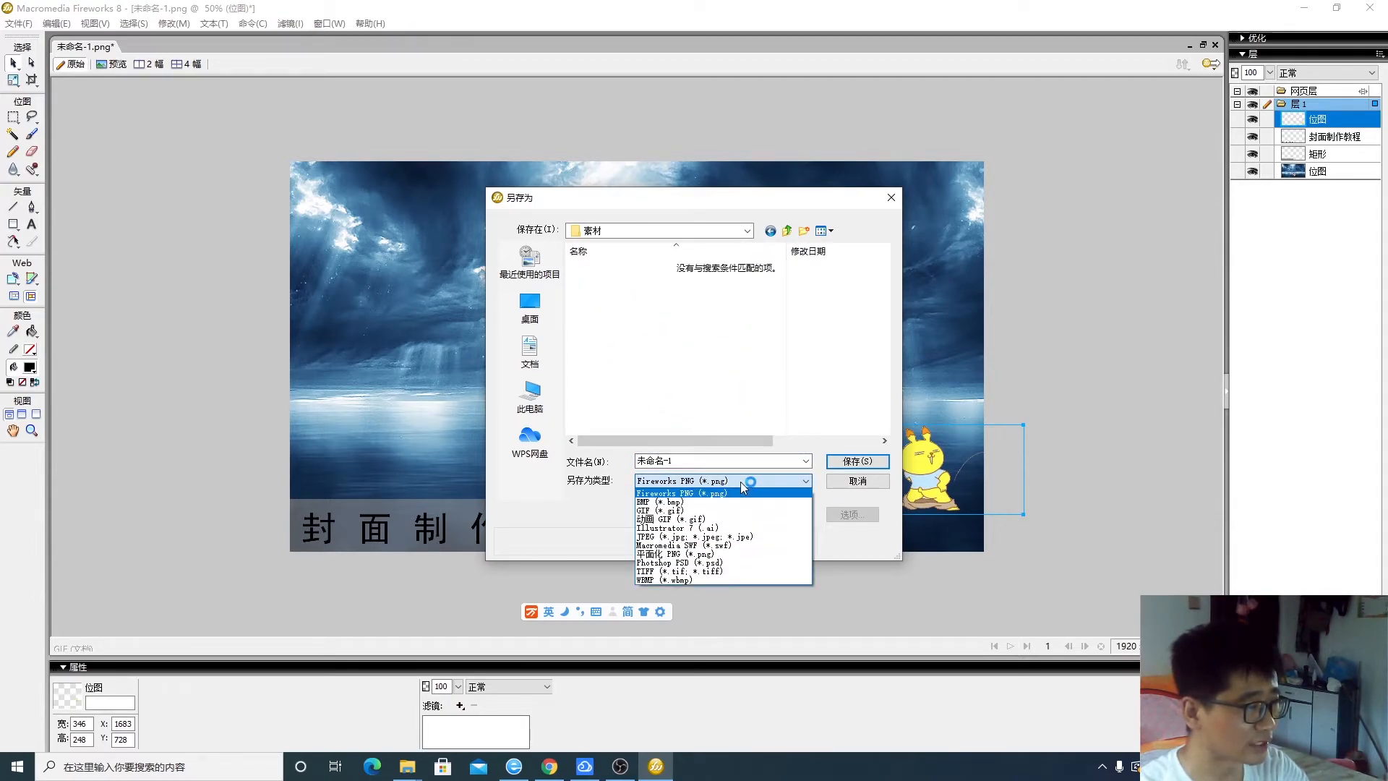
{"action": "left_click", "coordinate": [743, 481]}
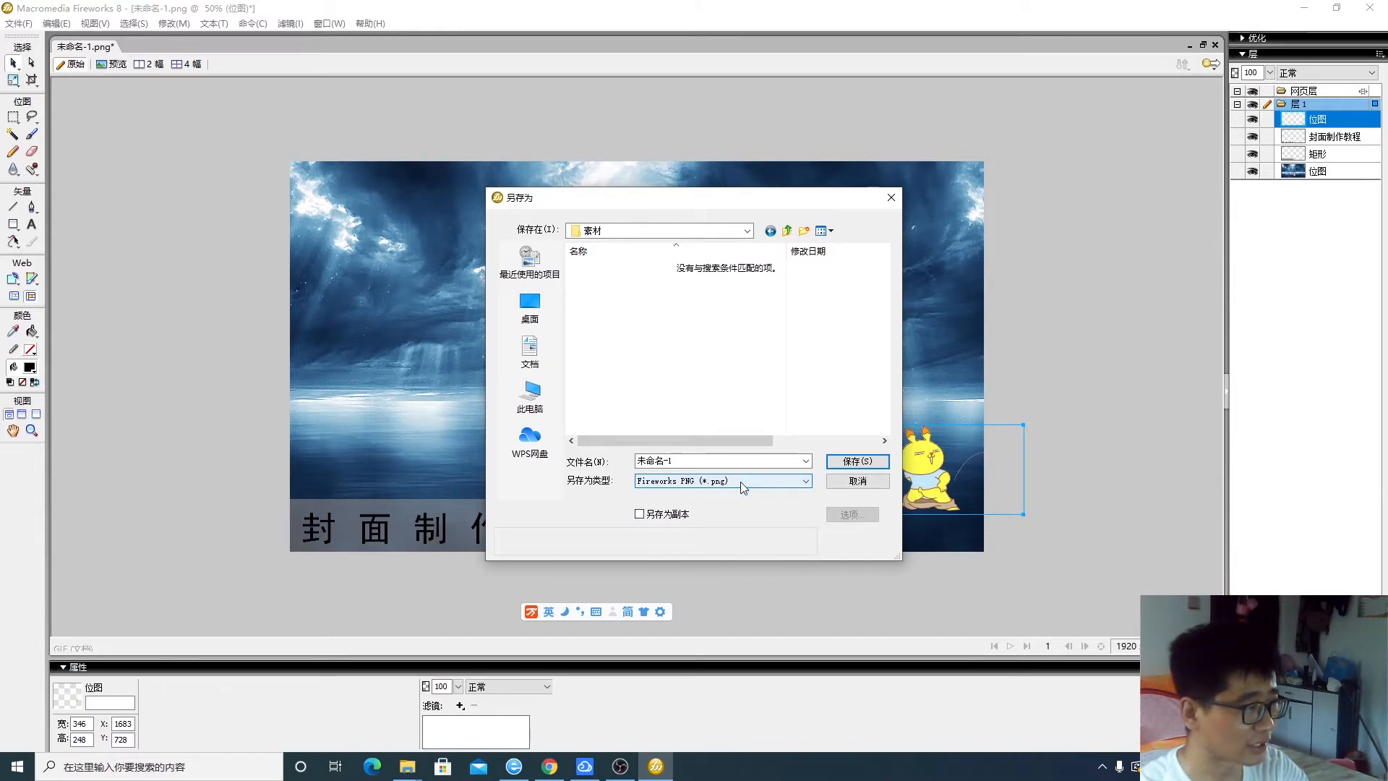
{"action": "left_click", "coordinate": [742, 482]}
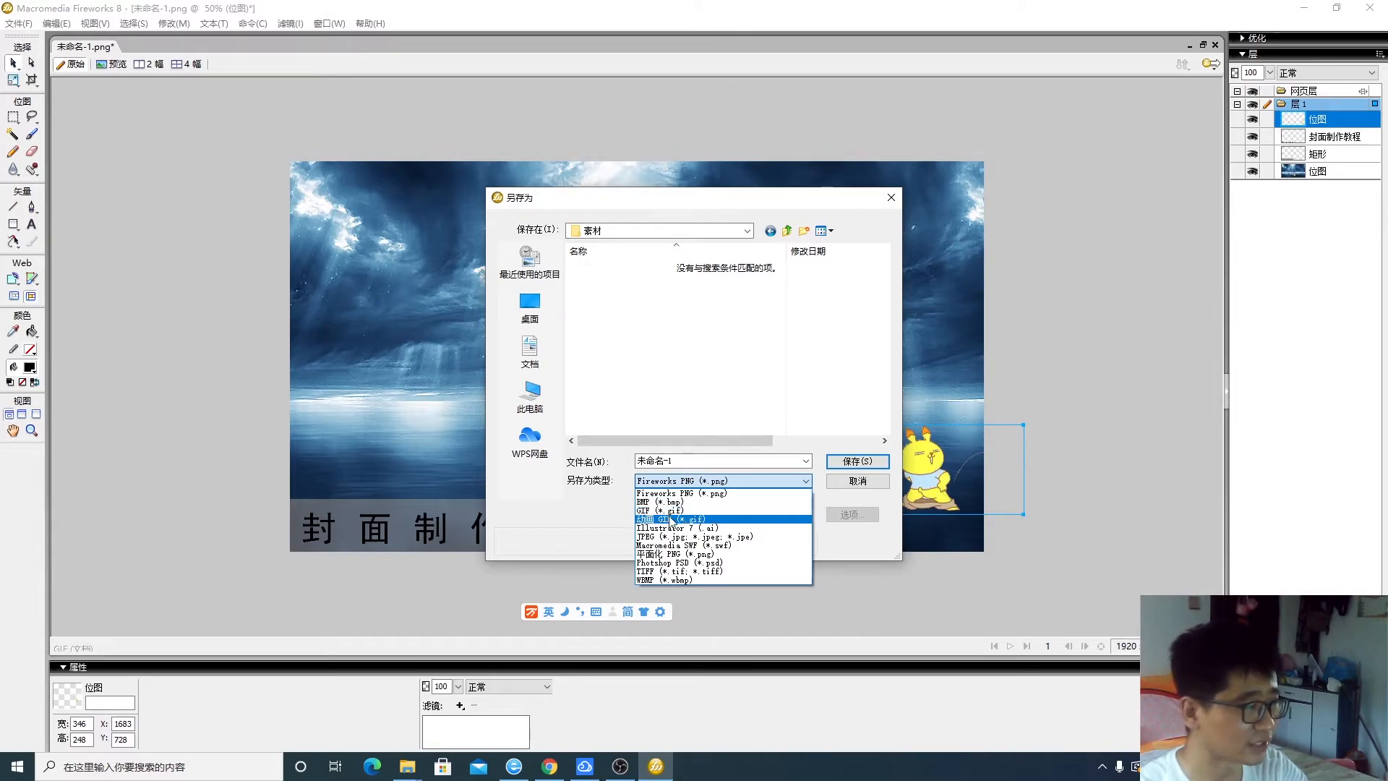
{"action": "left_click", "coordinate": [676, 537]}
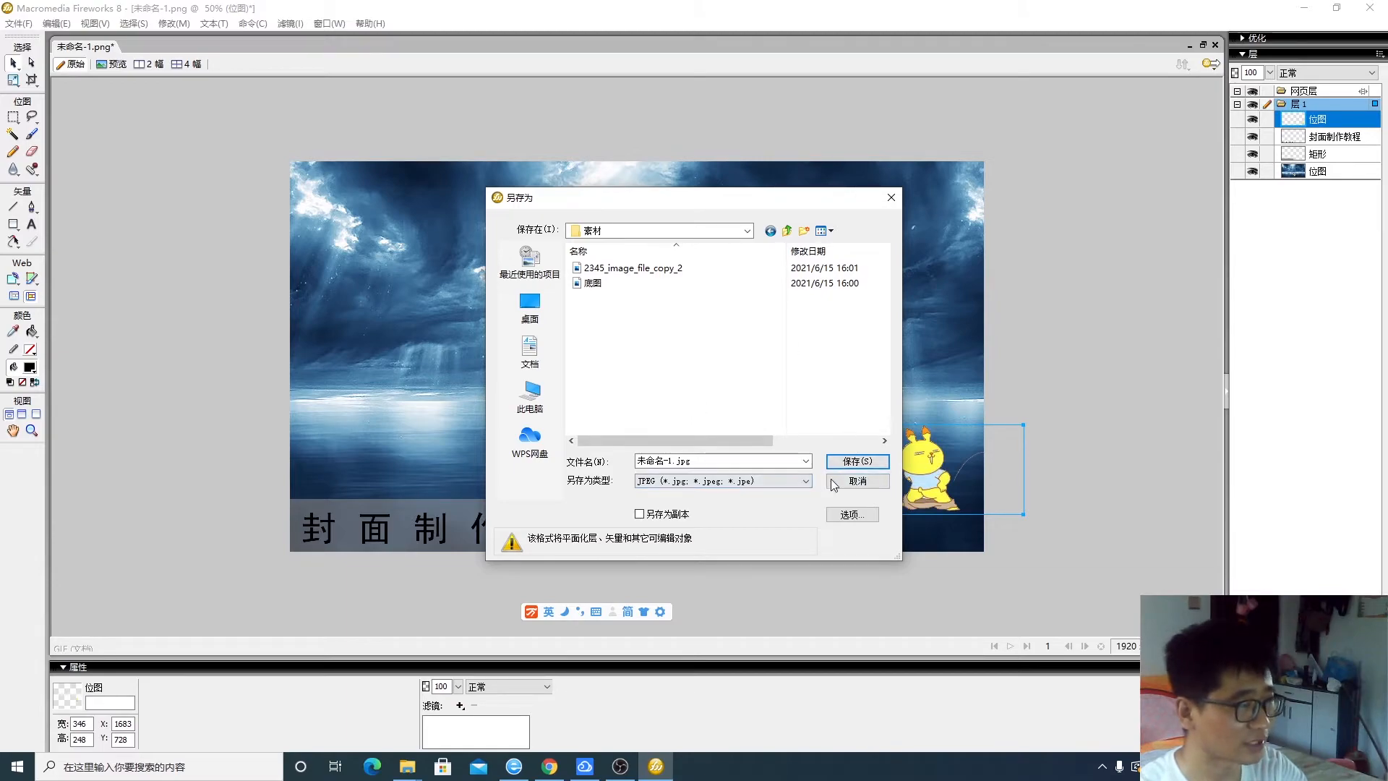
{"action": "double_click", "coordinate": [647, 461]}
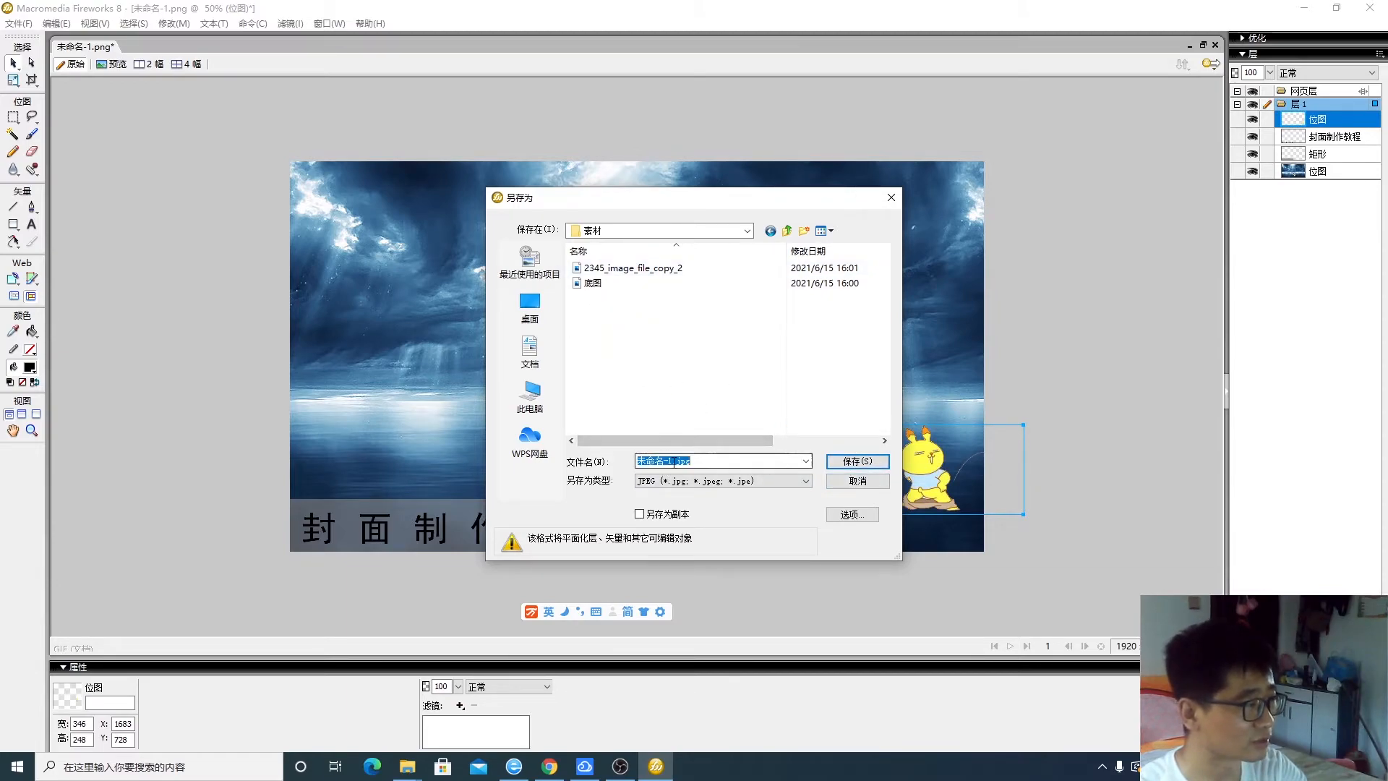
{"action": "type", "text": "jpg"}
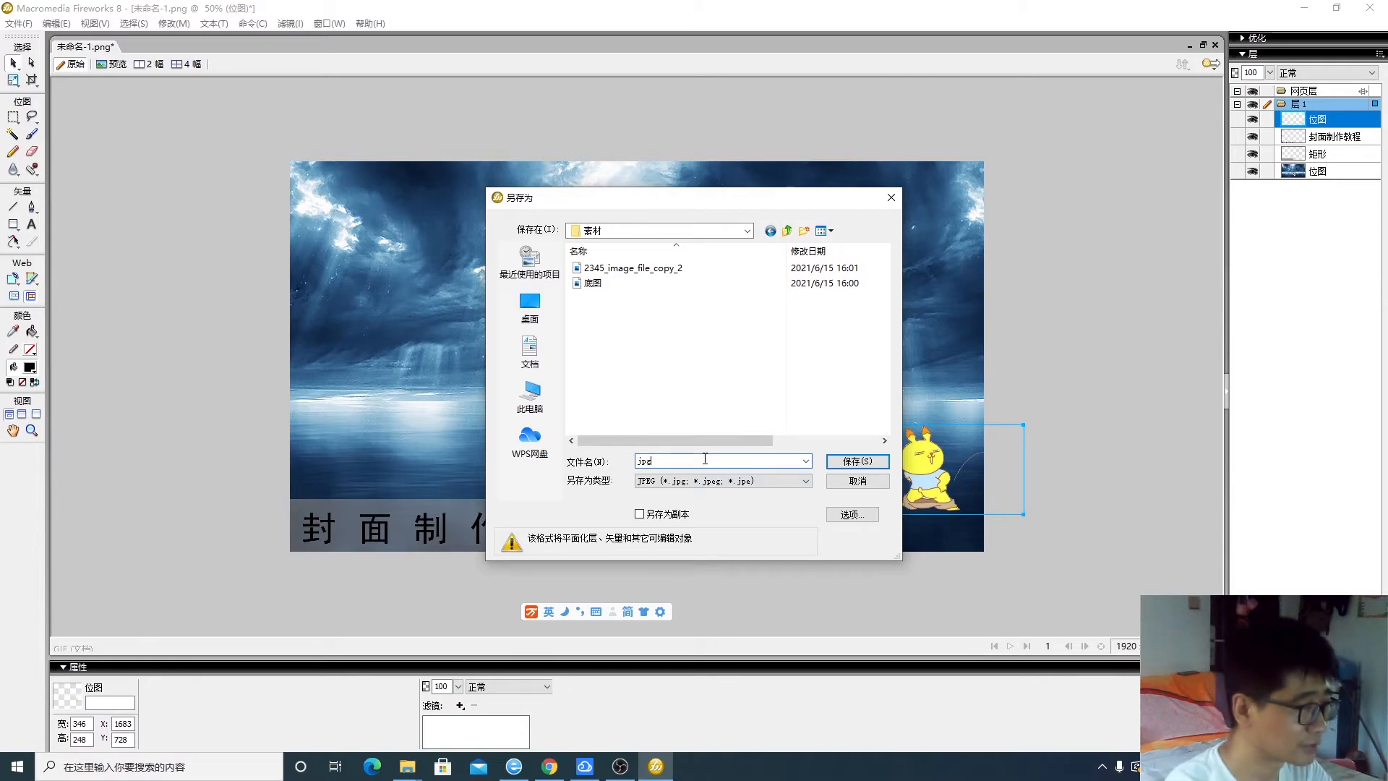
{"action": "key", "text": "Return"}
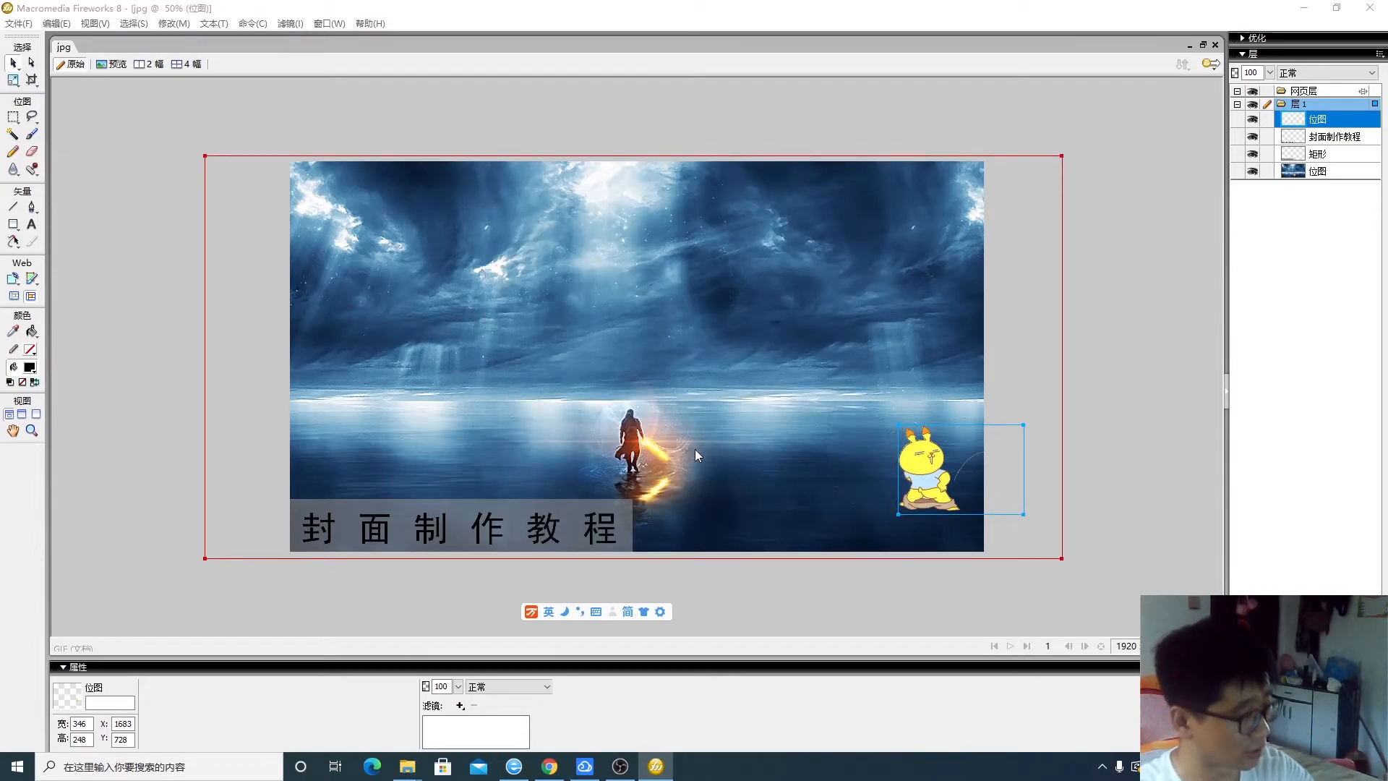
Save another version of the cover in Fireworks PNG format under the name png in the same folder
{"action": "key", "text": "ctrl+shift+s"}
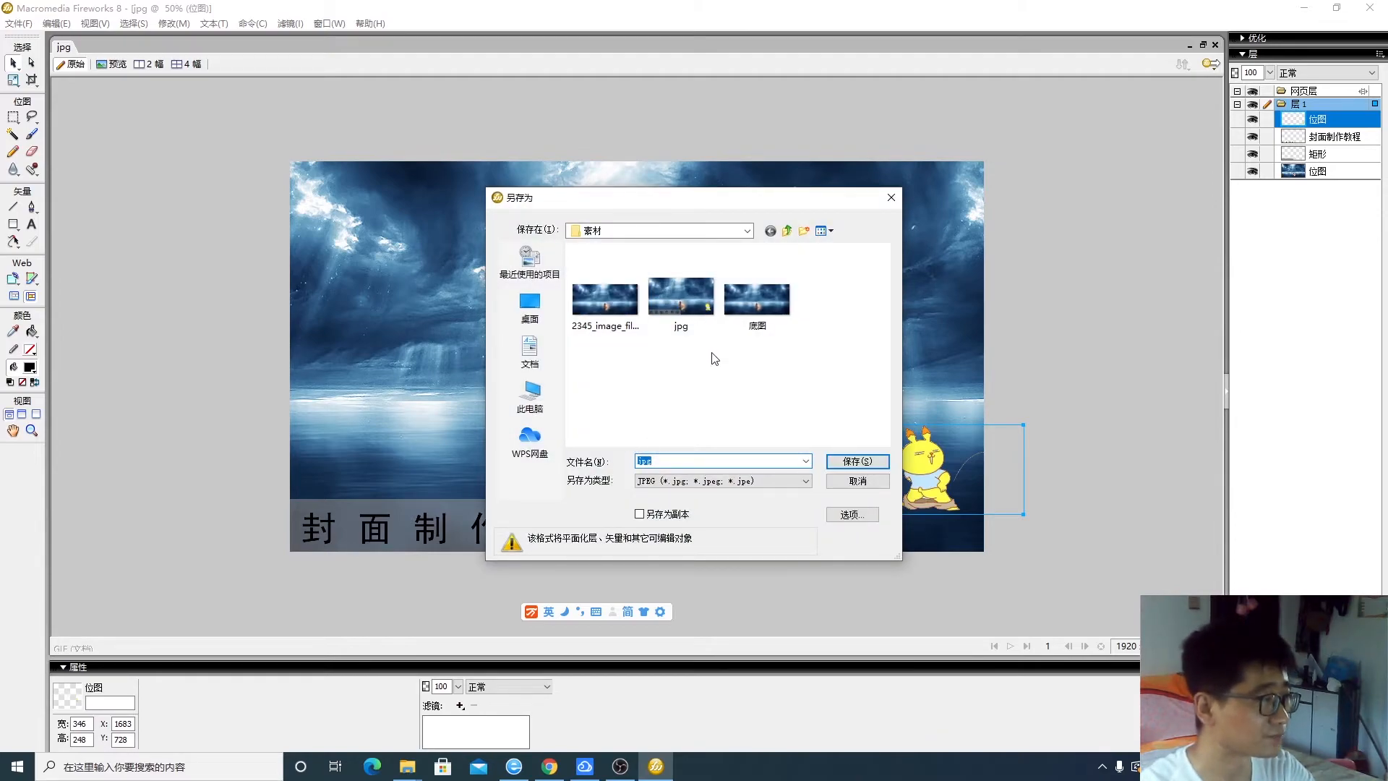
{"action": "left_click", "coordinate": [752, 480]}
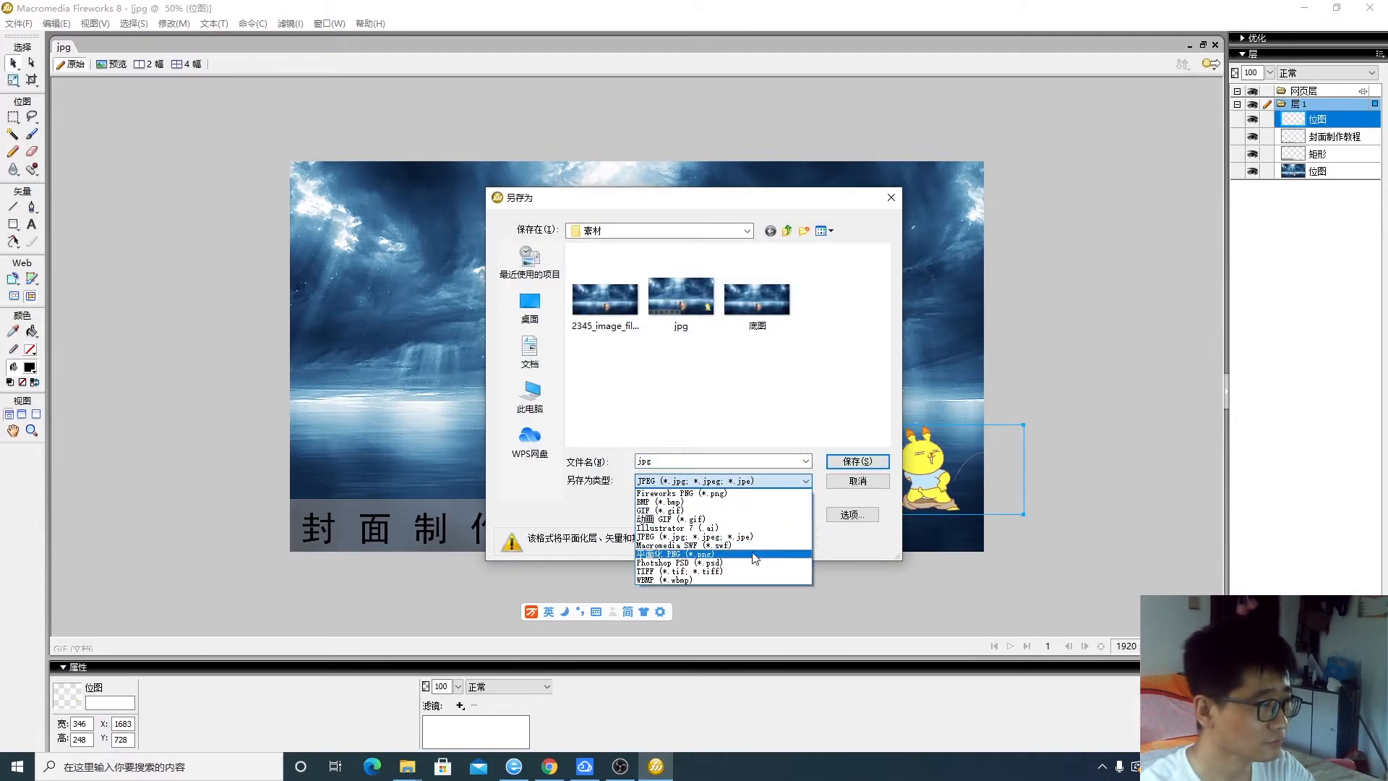
{"action": "left_click", "coordinate": [757, 493]}
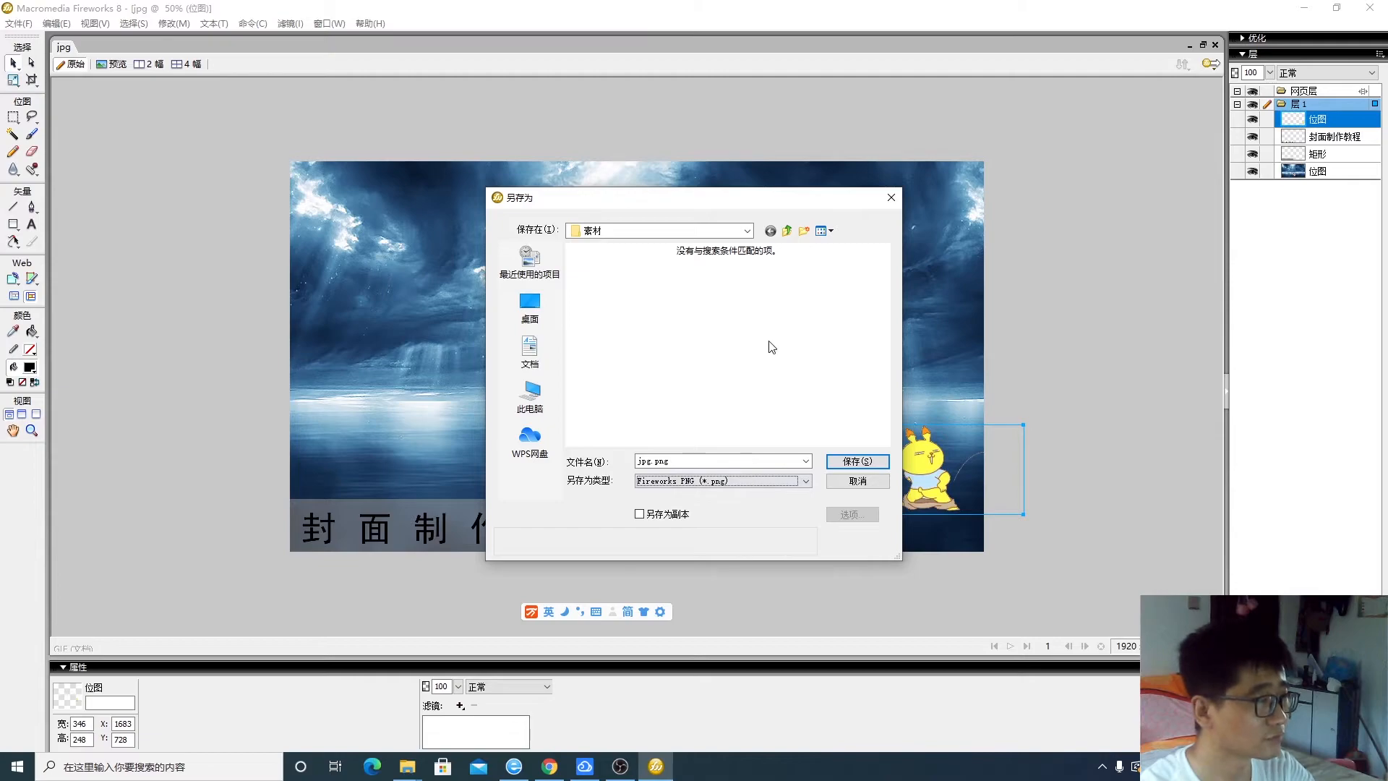
{"action": "double_click", "coordinate": [677, 463]}
{"action": "type", "text": "a"}
{"action": "key", "text": "Return"}
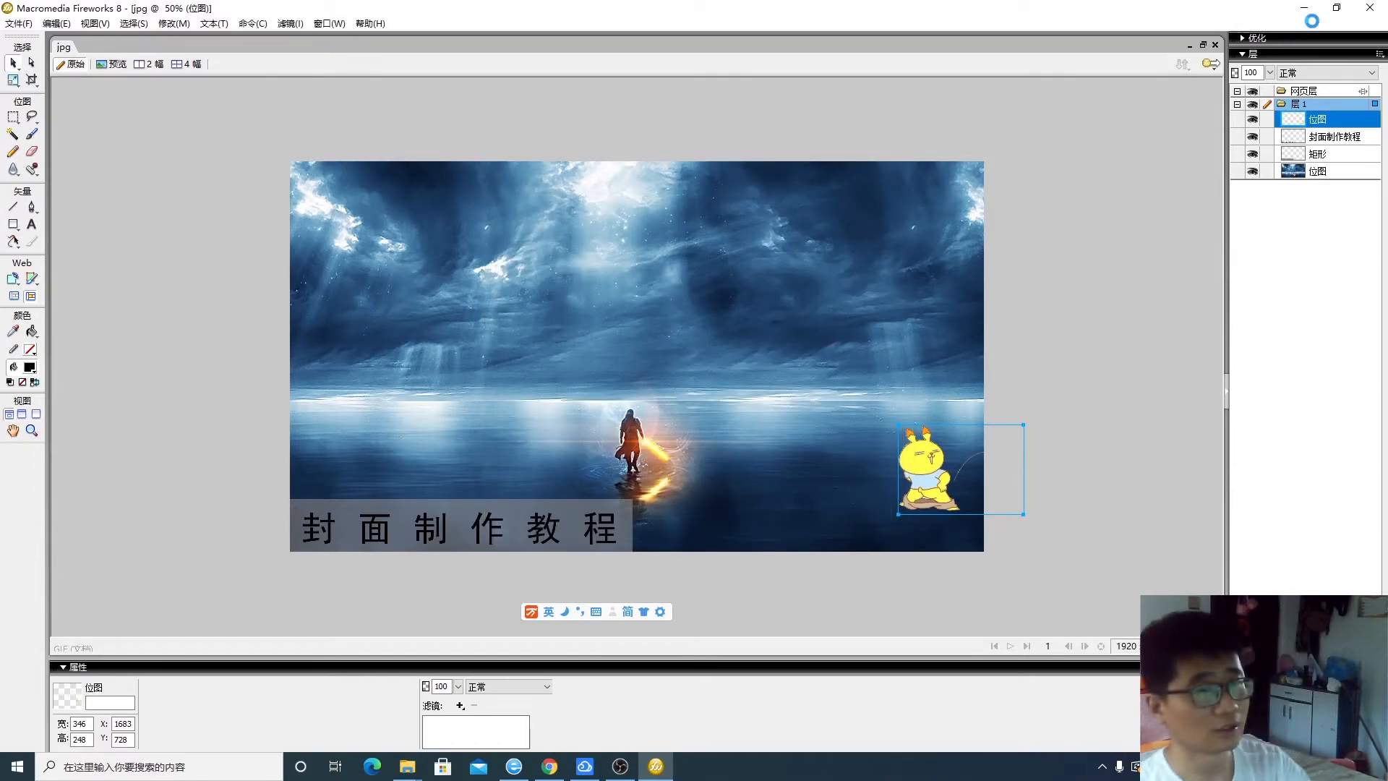
Close Fireworks, minimise the browser, and bring the 素材 folder window fully into view on the desktop
{"action": "right_click", "coordinate": [663, 762]}
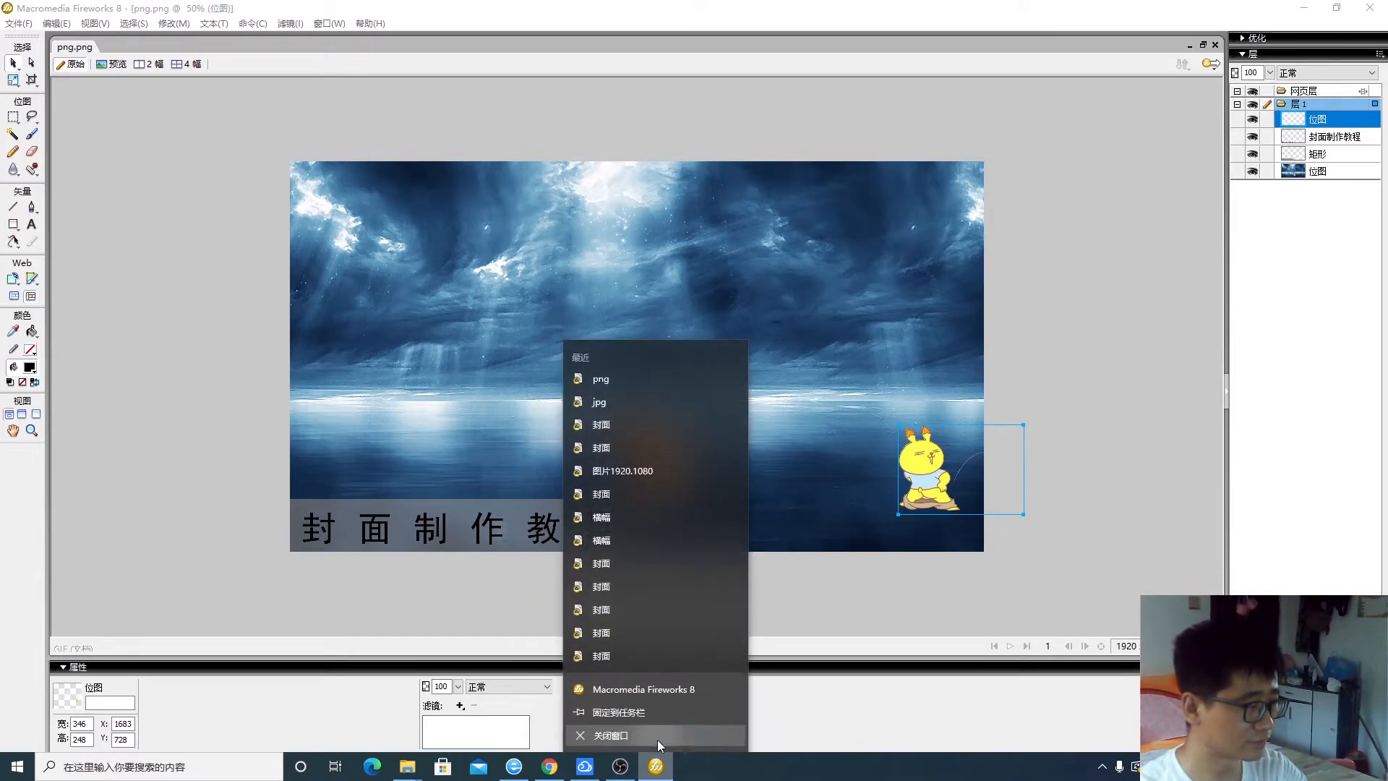
{"action": "left_click", "coordinate": [713, 701]}
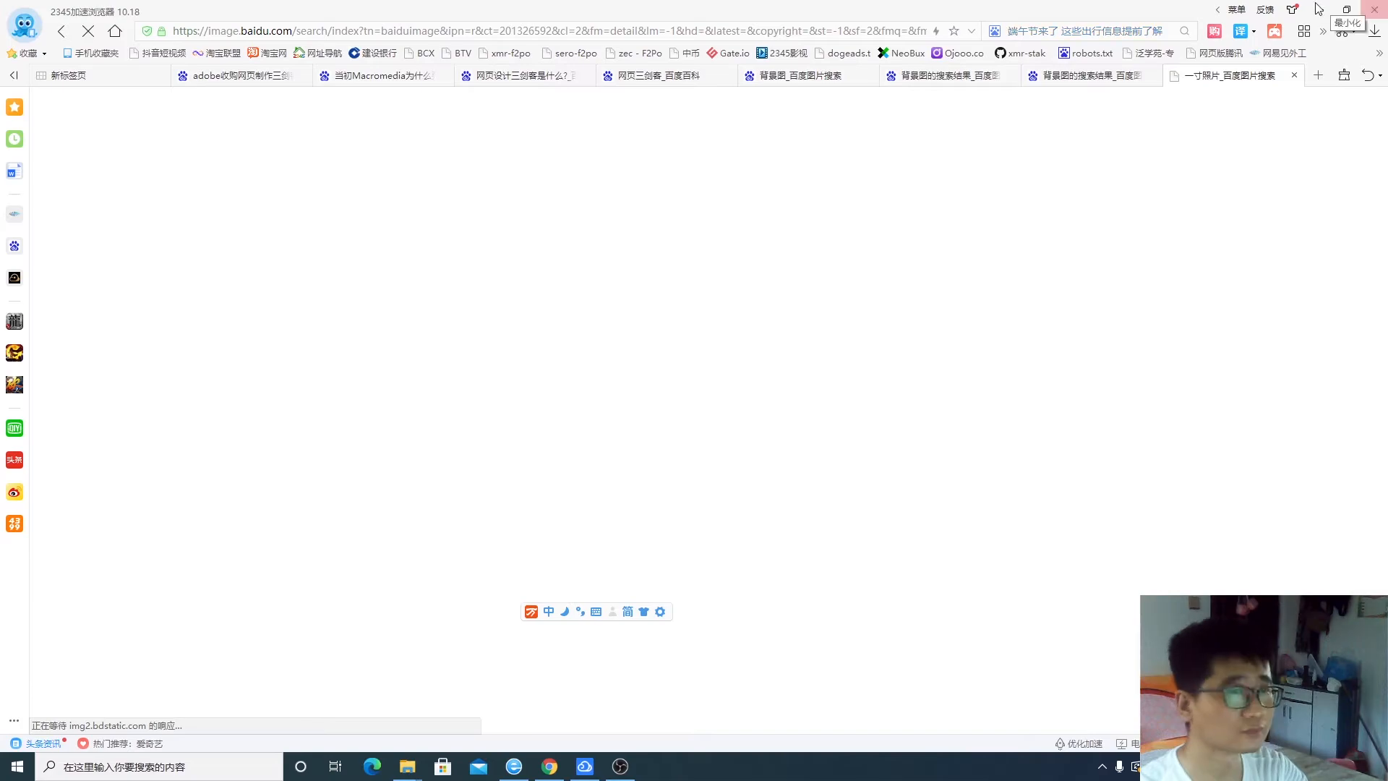
{"action": "left_click", "coordinate": [1317, 10]}
{"action": "left_click", "coordinate": [1075, 511]}
{"action": "left_click_drag", "start_coordinate": [1200, 329], "coordinate": [798, 324]}
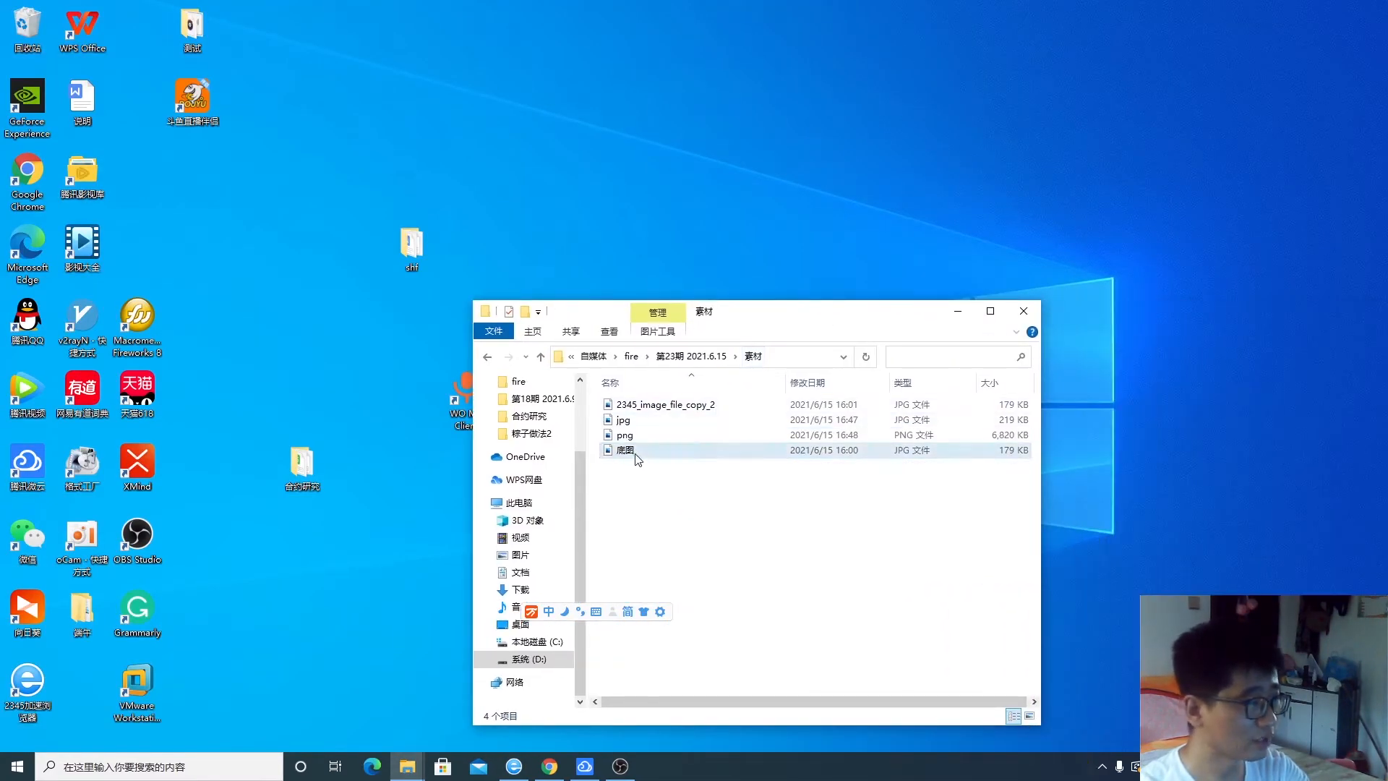
View the saved jpg and png covers one after the other in the photo viewer, closing each one
{"action": "left_click", "coordinate": [619, 436]}
{"action": "left_click", "coordinate": [617, 421]}
{"action": "left_click", "coordinate": [616, 436]}
{"action": "double_click", "coordinate": [617, 420]}
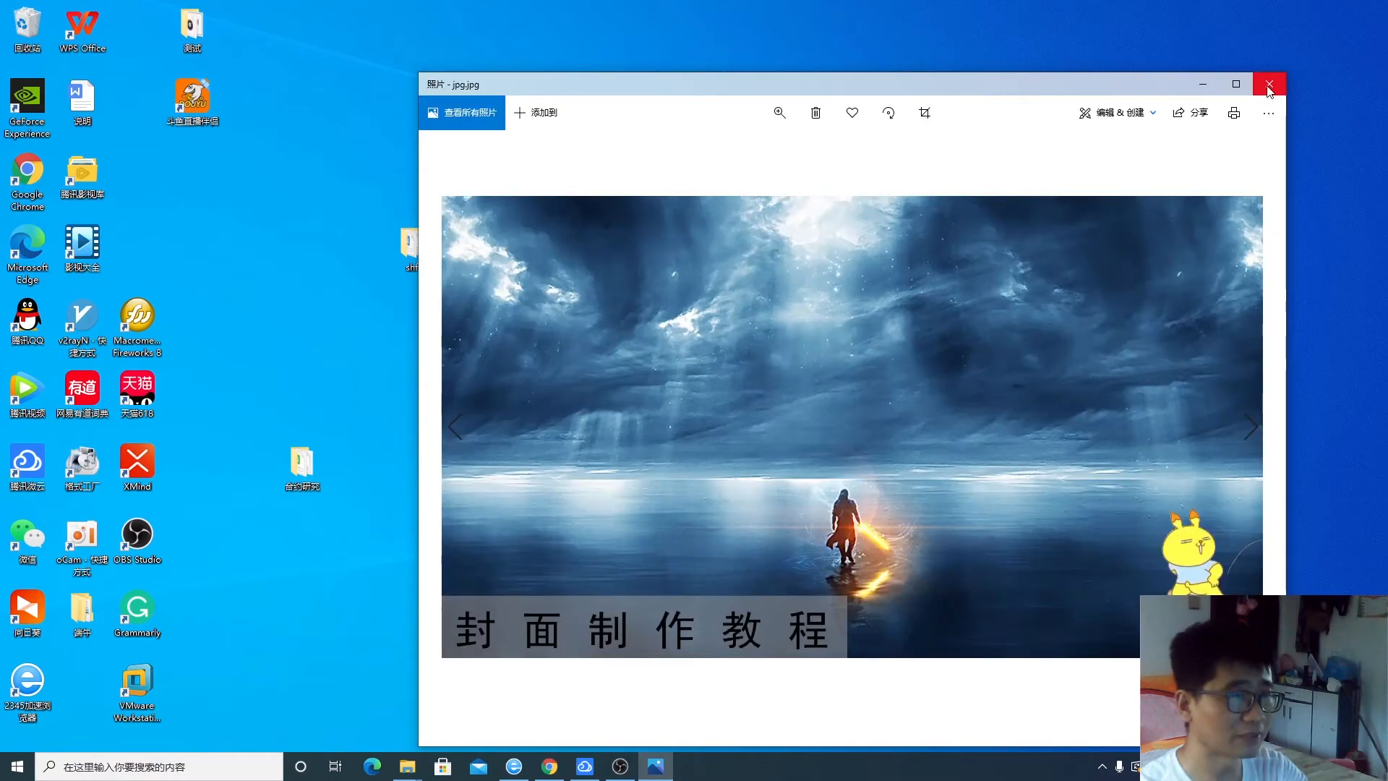
{"action": "left_click", "coordinate": [1268, 85]}
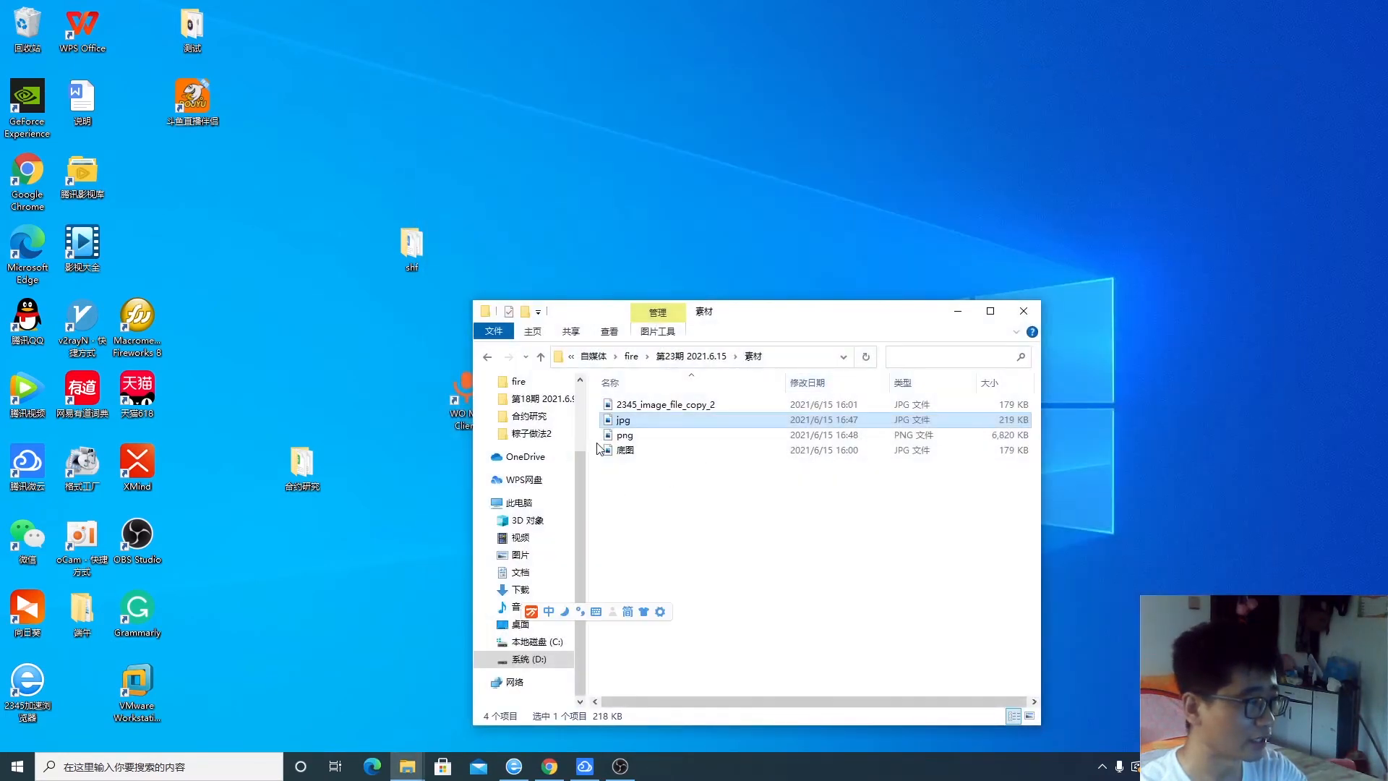
{"action": "double_click", "coordinate": [621, 437]}
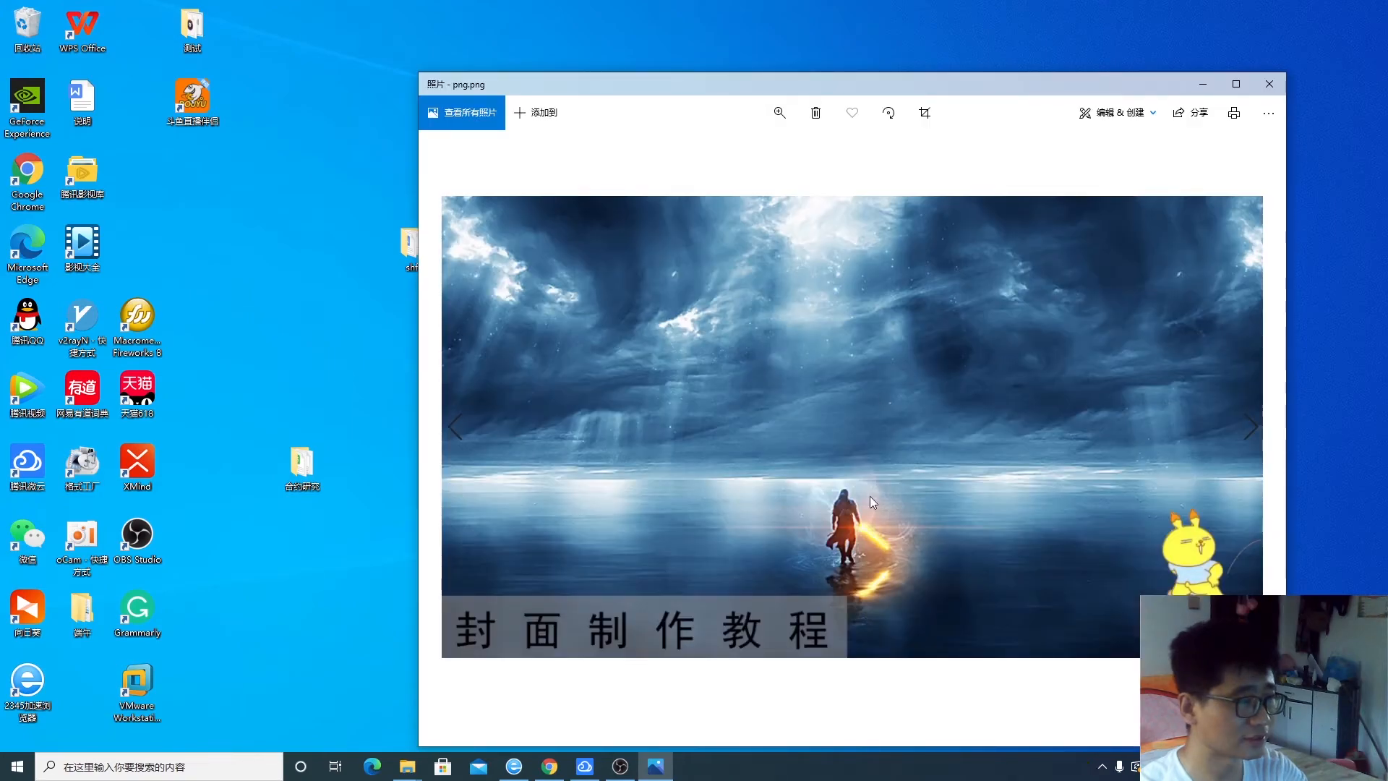
{"action": "left_click", "coordinate": [1268, 84]}
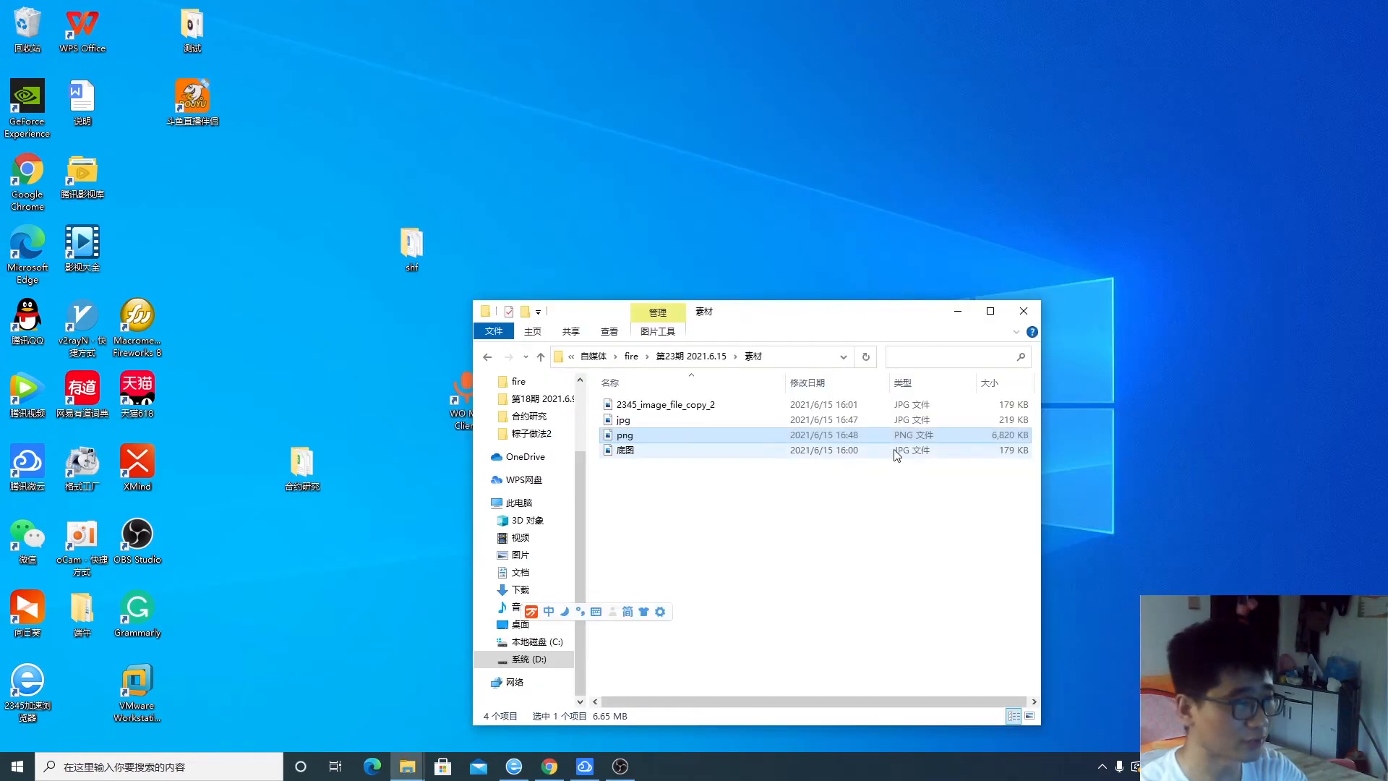
Compare the file sizes and details of the jpg and png files in the 素材 folder
{"action": "left_click", "coordinate": [972, 420]}
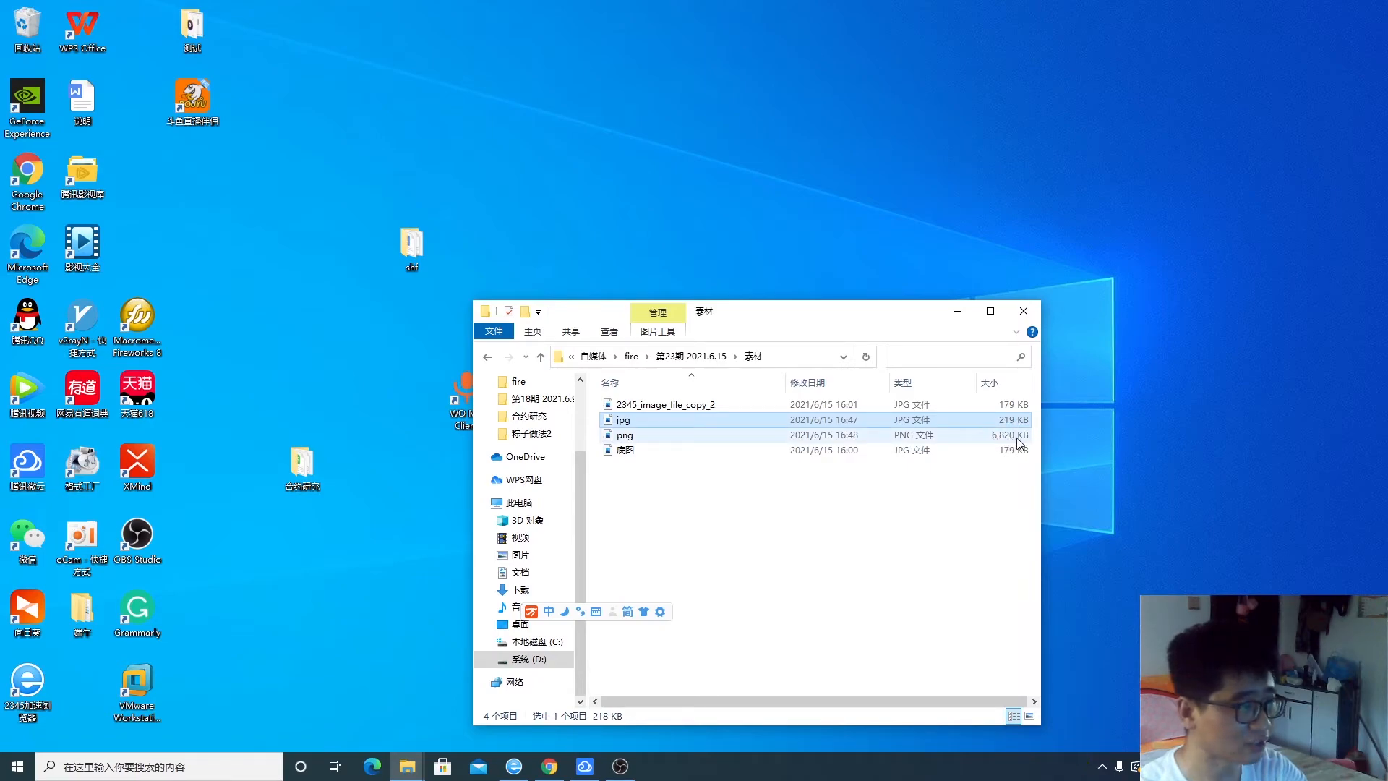
{"action": "left_click", "coordinate": [666, 436]}
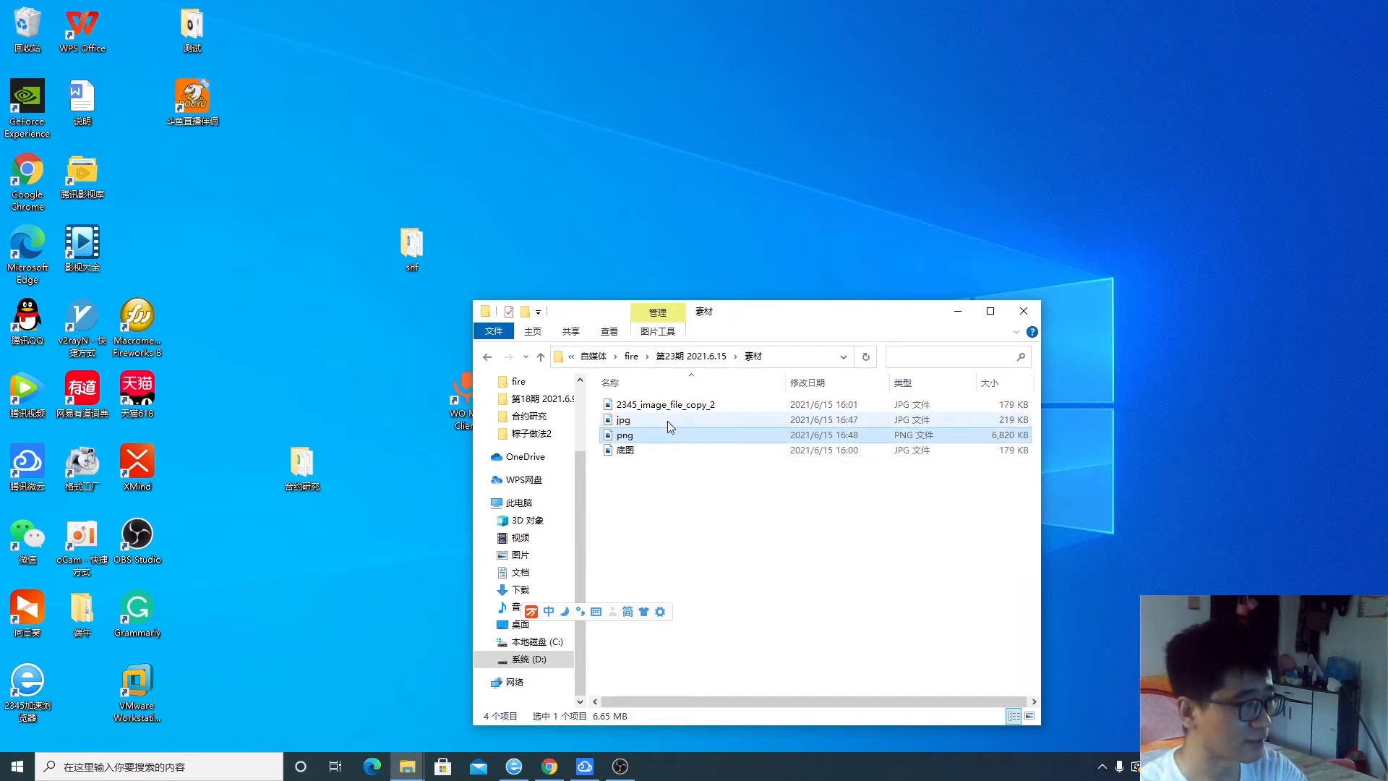
{"action": "left_click", "coordinate": [667, 419]}
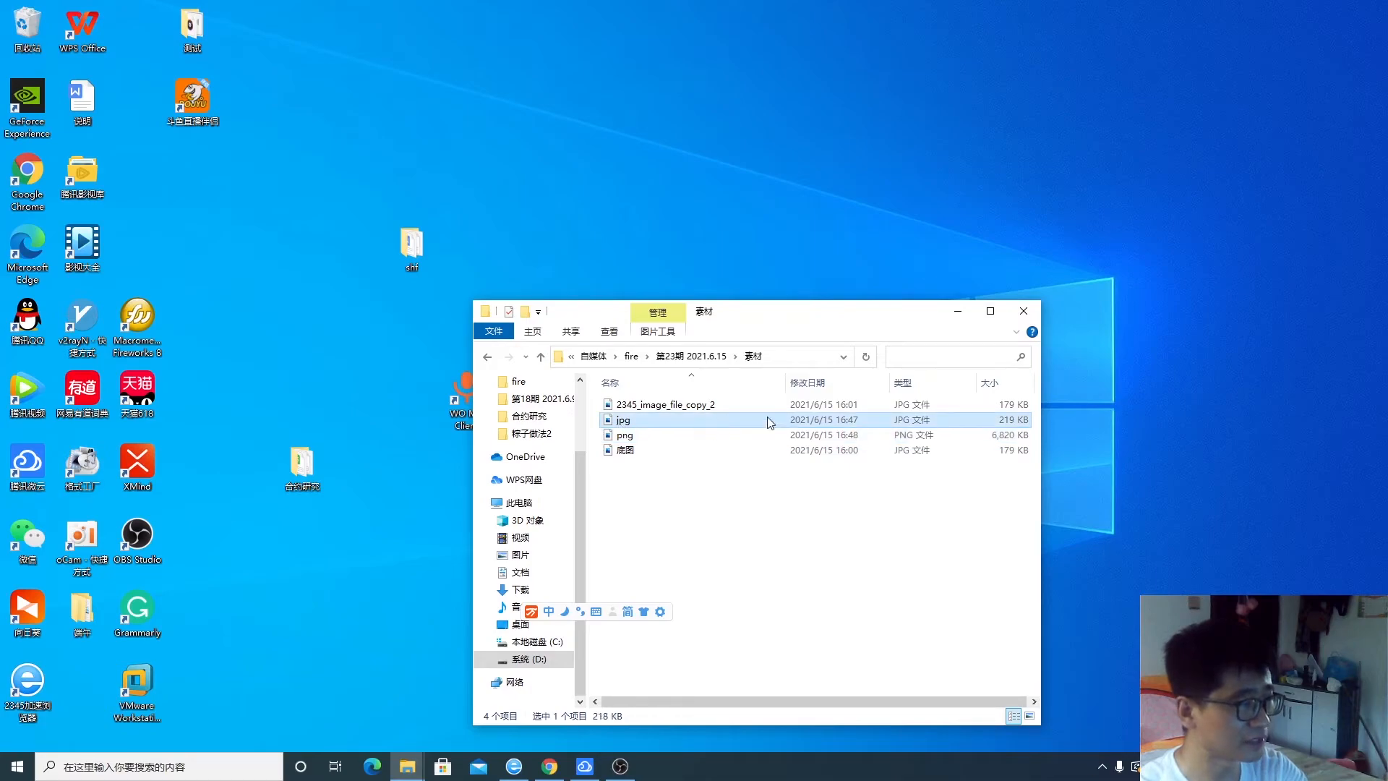
{"action": "left_click", "coordinate": [643, 438]}
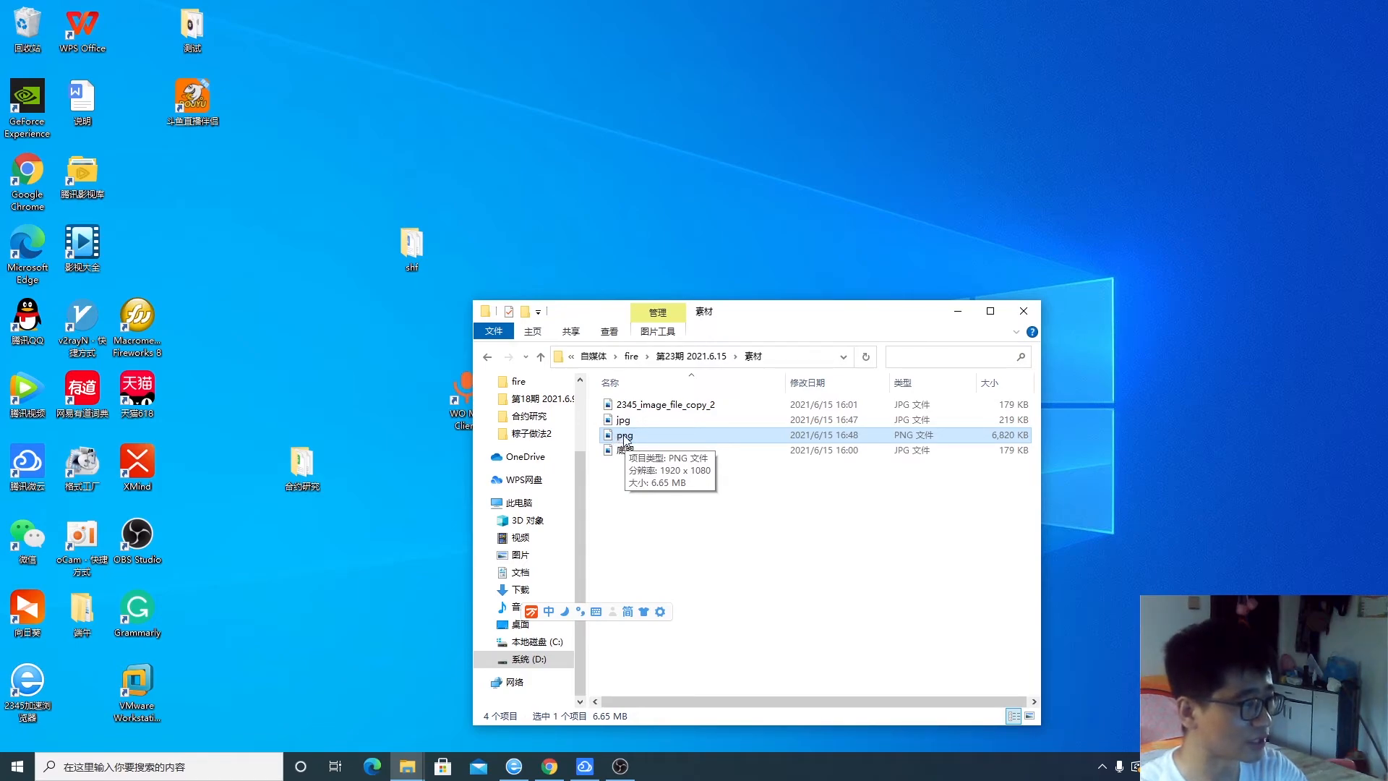
{"action": "left_click", "coordinate": [633, 422]}
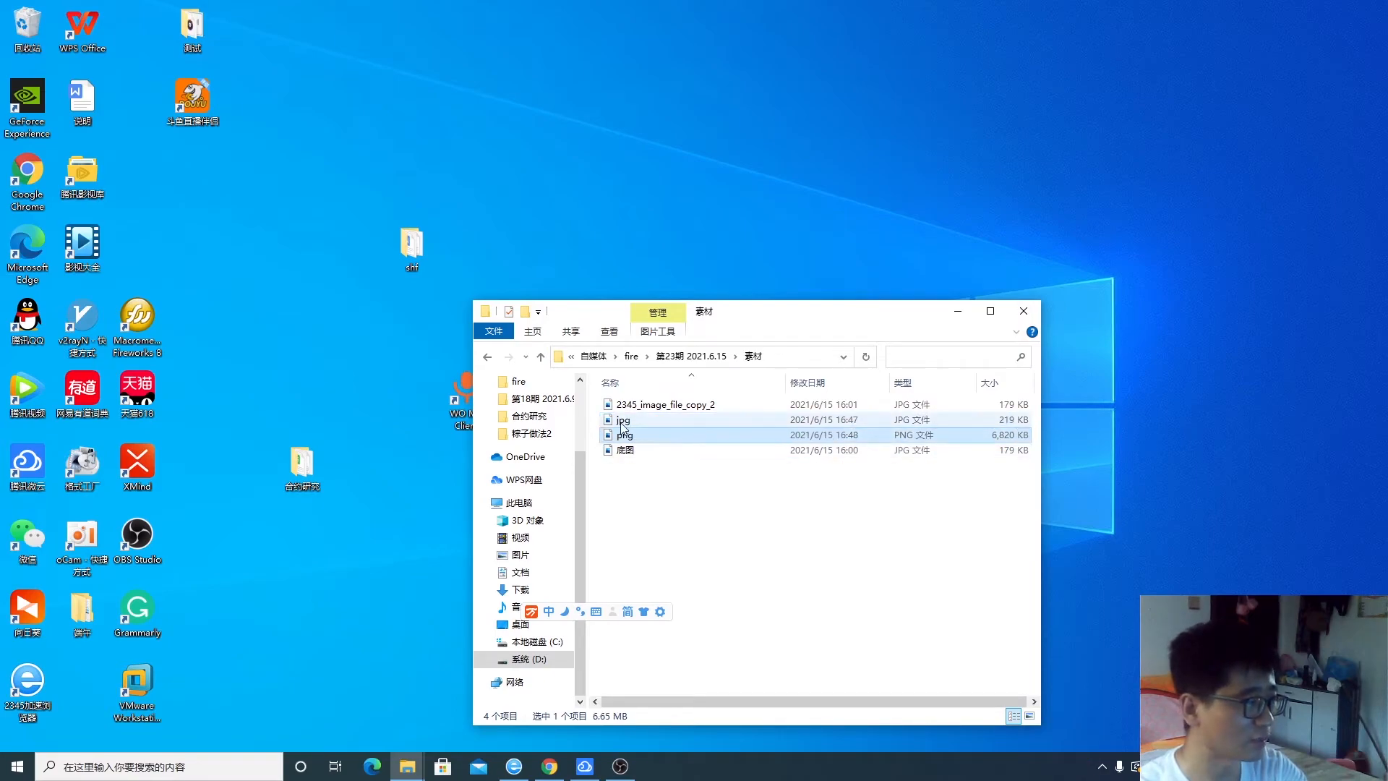
Open the jpg file in Fireworks, try moving its flattened bitmap around the canvas, and close the program without saving
{"action": "left_click_drag", "start_coordinate": [611, 425], "coordinate": [148, 340]}
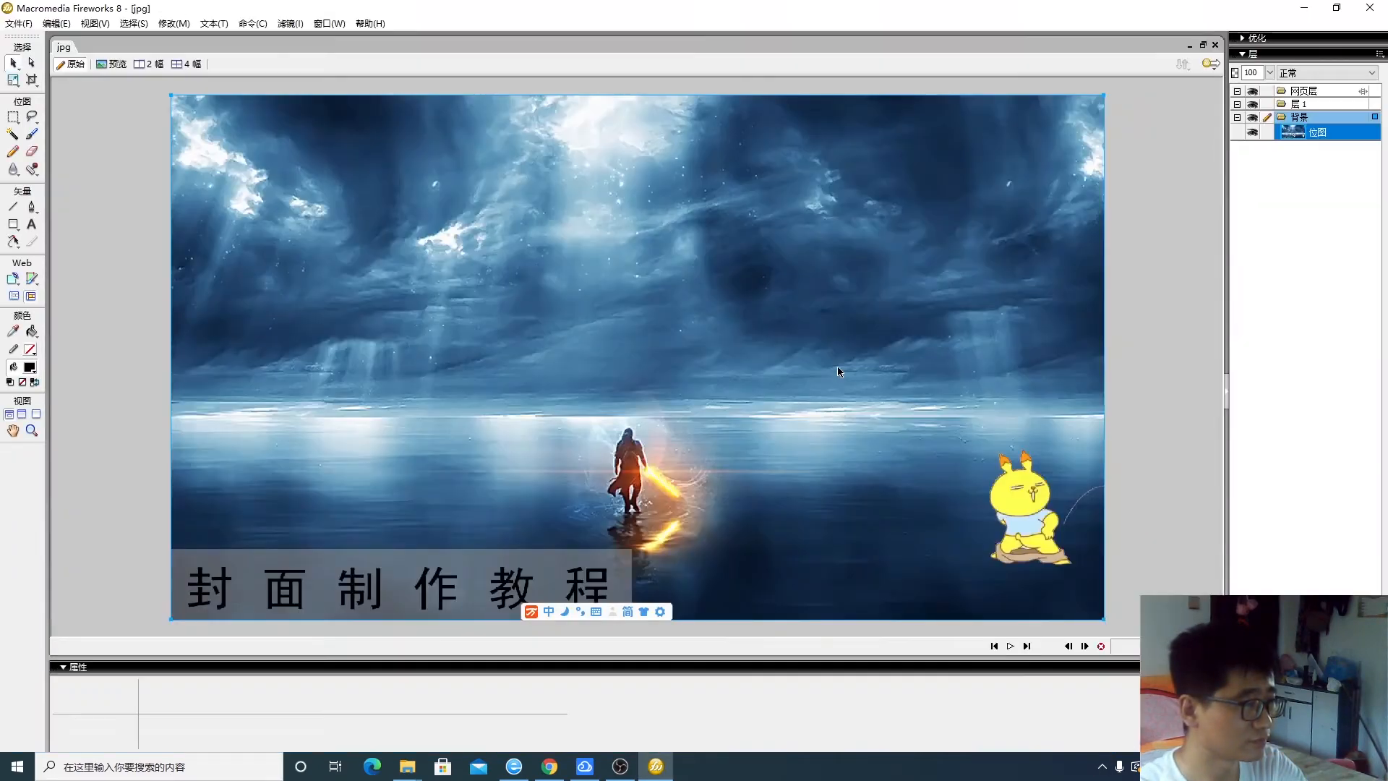
{"action": "left_click_drag", "start_coordinate": [692, 313], "coordinate": [592, 294]}
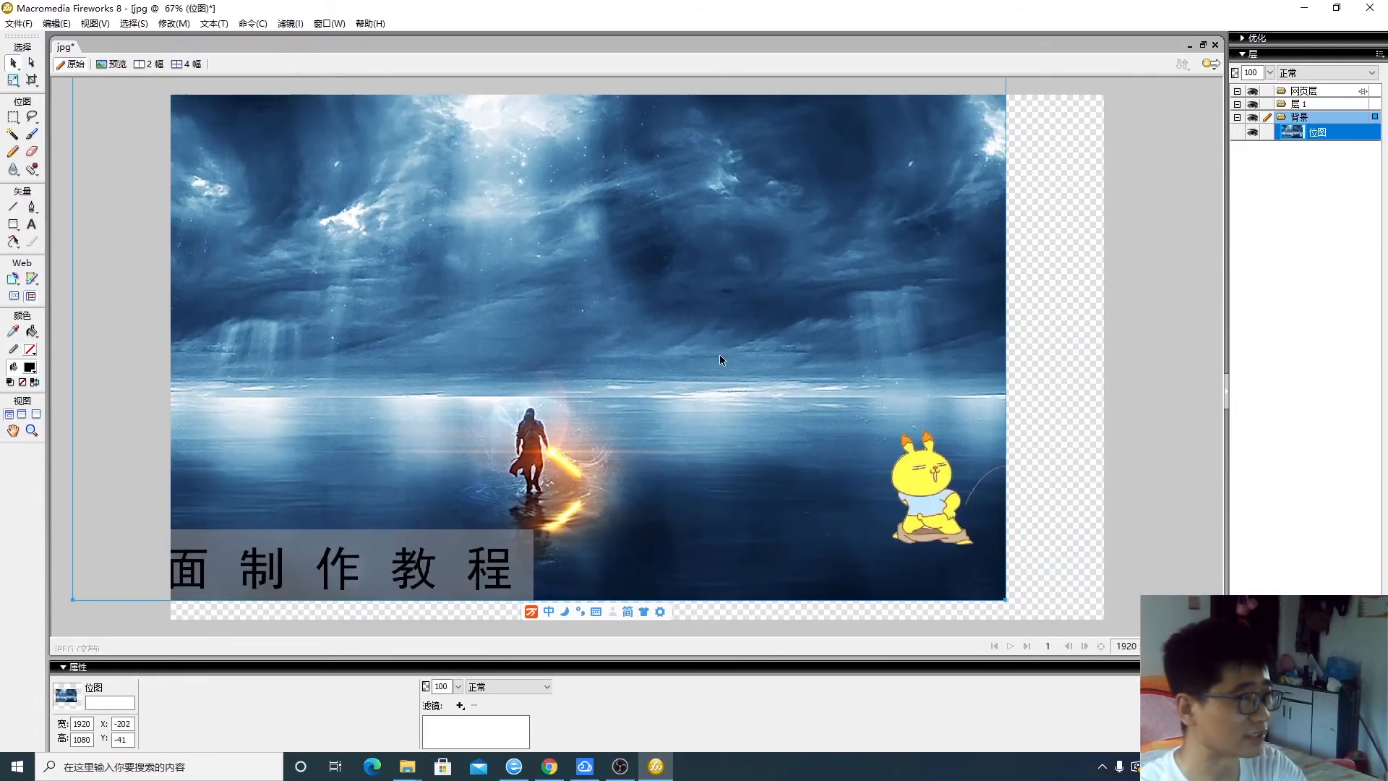
{"action": "left_click_drag", "start_coordinate": [717, 354], "coordinate": [797, 348]}
{"action": "left_click_drag", "start_coordinate": [686, 466], "coordinate": [701, 418]}
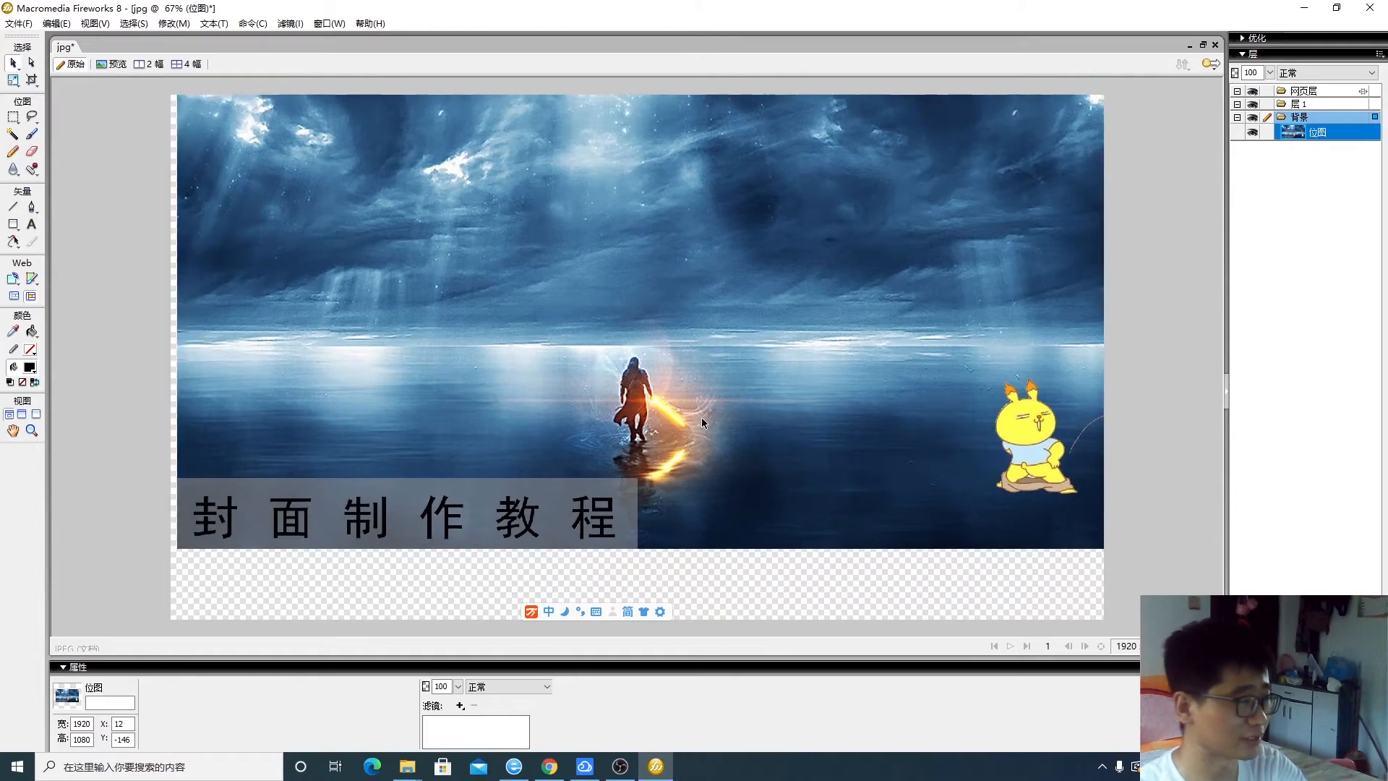
{"action": "left_click_drag", "start_coordinate": [506, 524], "coordinate": [528, 595]}
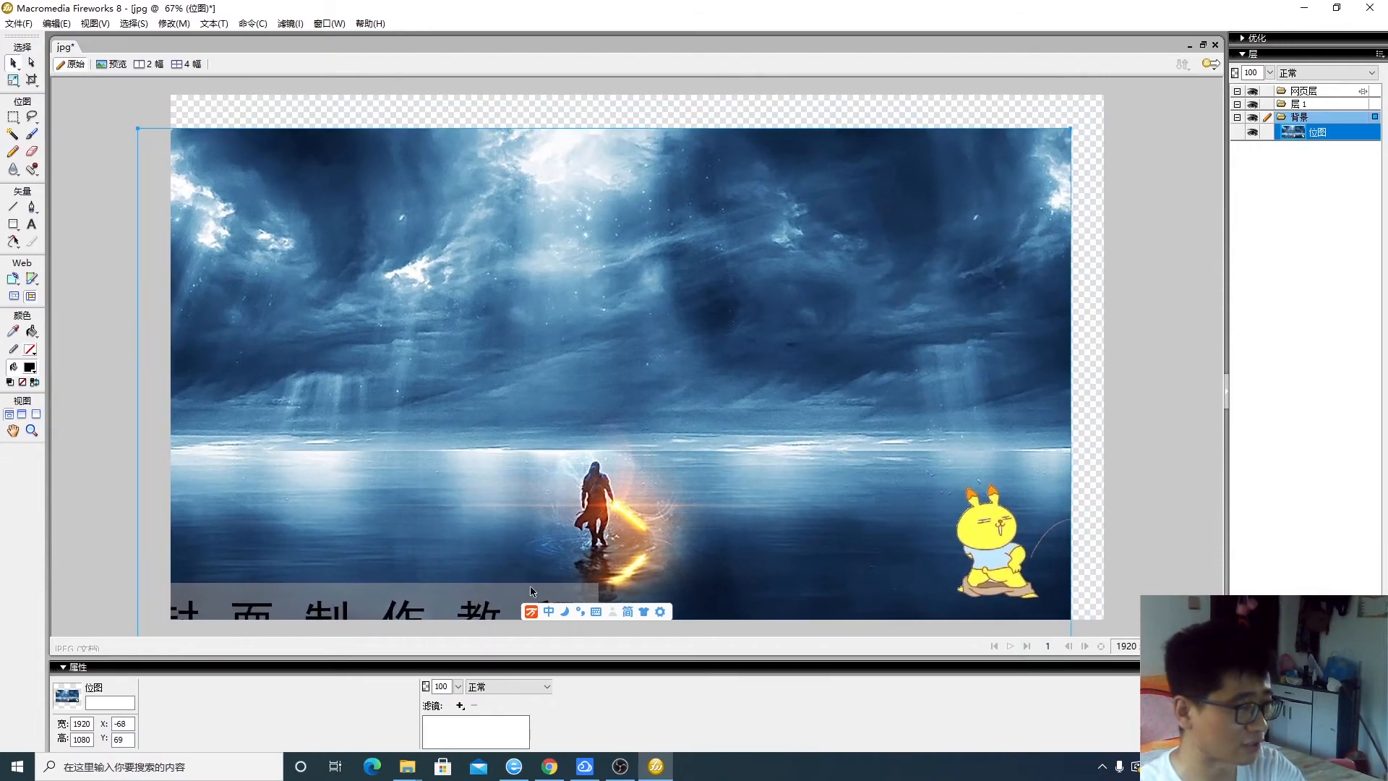
{"action": "left_click_drag", "start_coordinate": [990, 536], "coordinate": [1068, 494]}
{"action": "left_click", "coordinate": [1370, 7]}
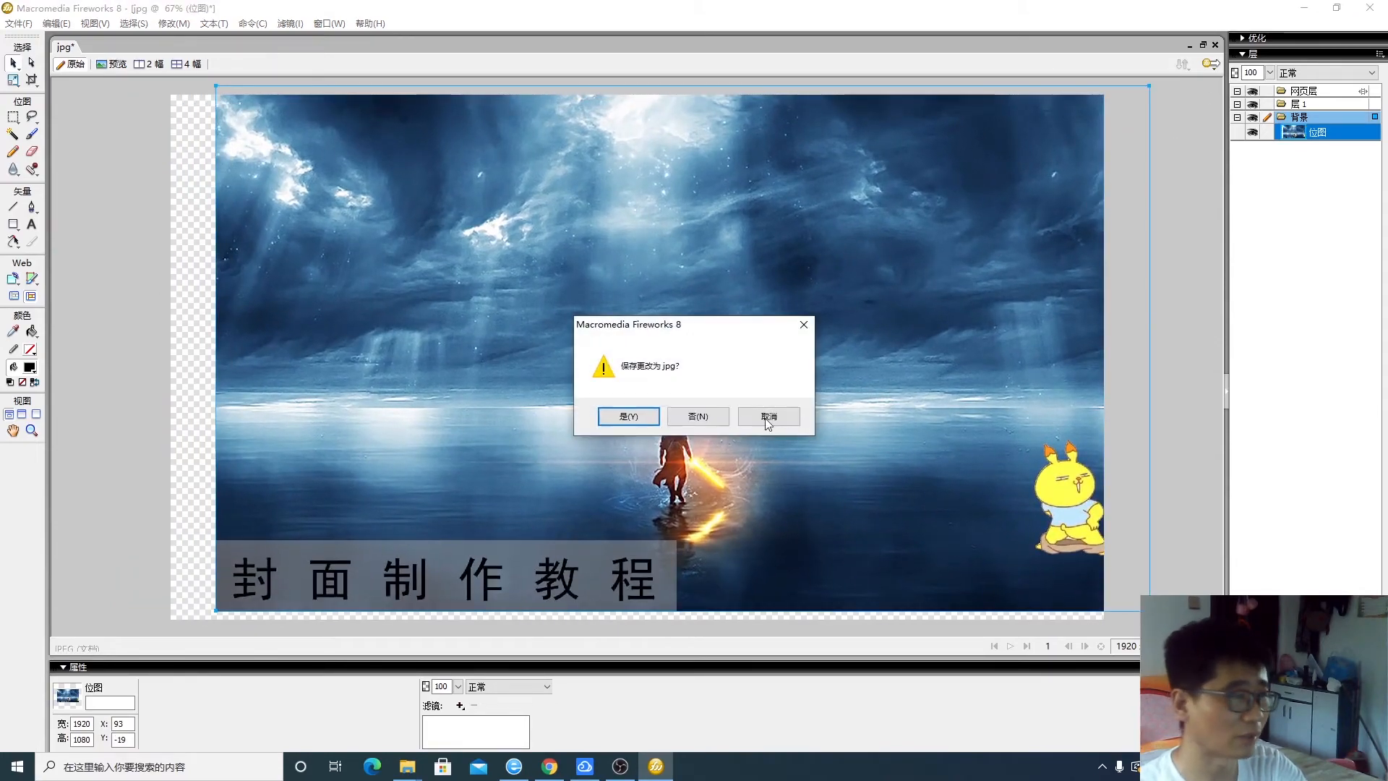
{"action": "left_click", "coordinate": [771, 415]}
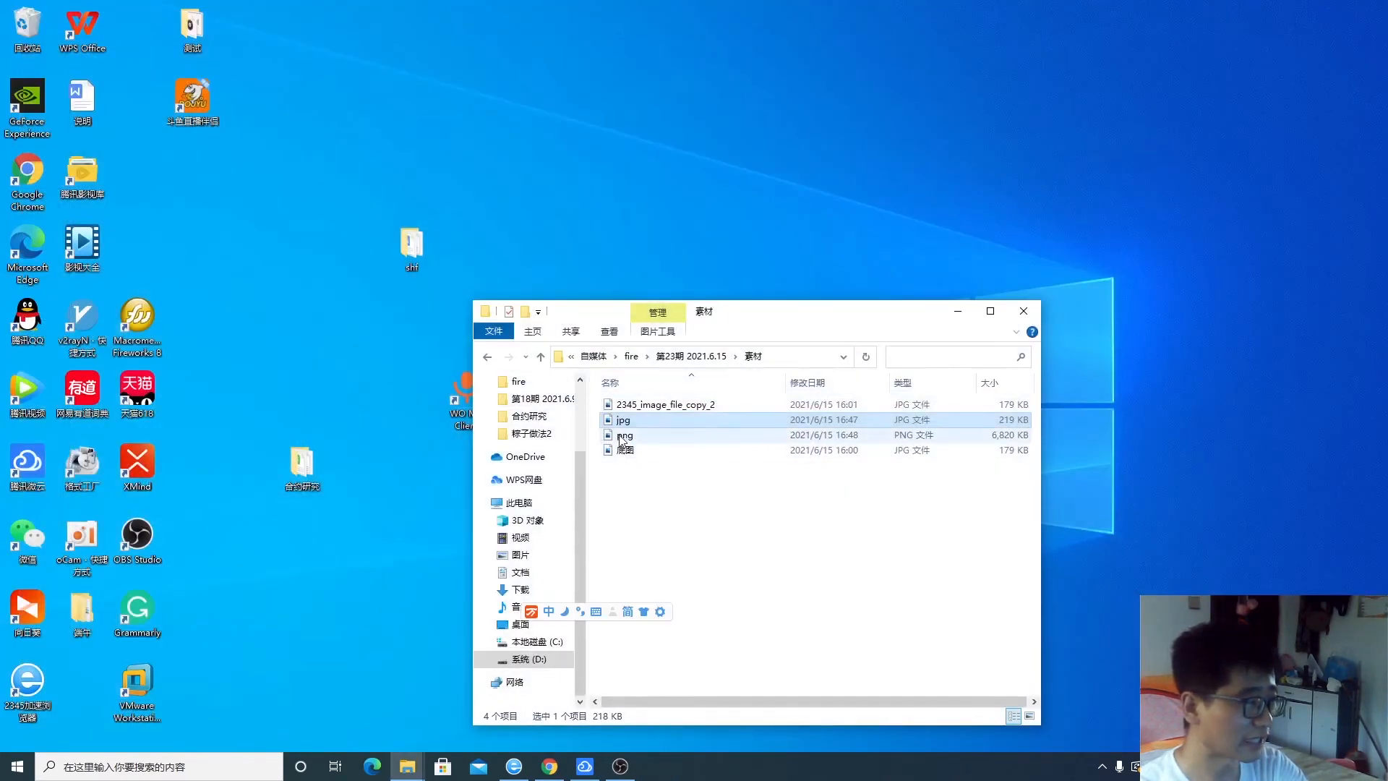
Open the png file in Fireworks and move the yellow cartoon character up and to the left, to about Y 437
{"action": "left_click", "coordinate": [611, 437]}
{"action": "left_click_drag", "start_coordinate": [611, 437], "coordinate": [141, 323]}
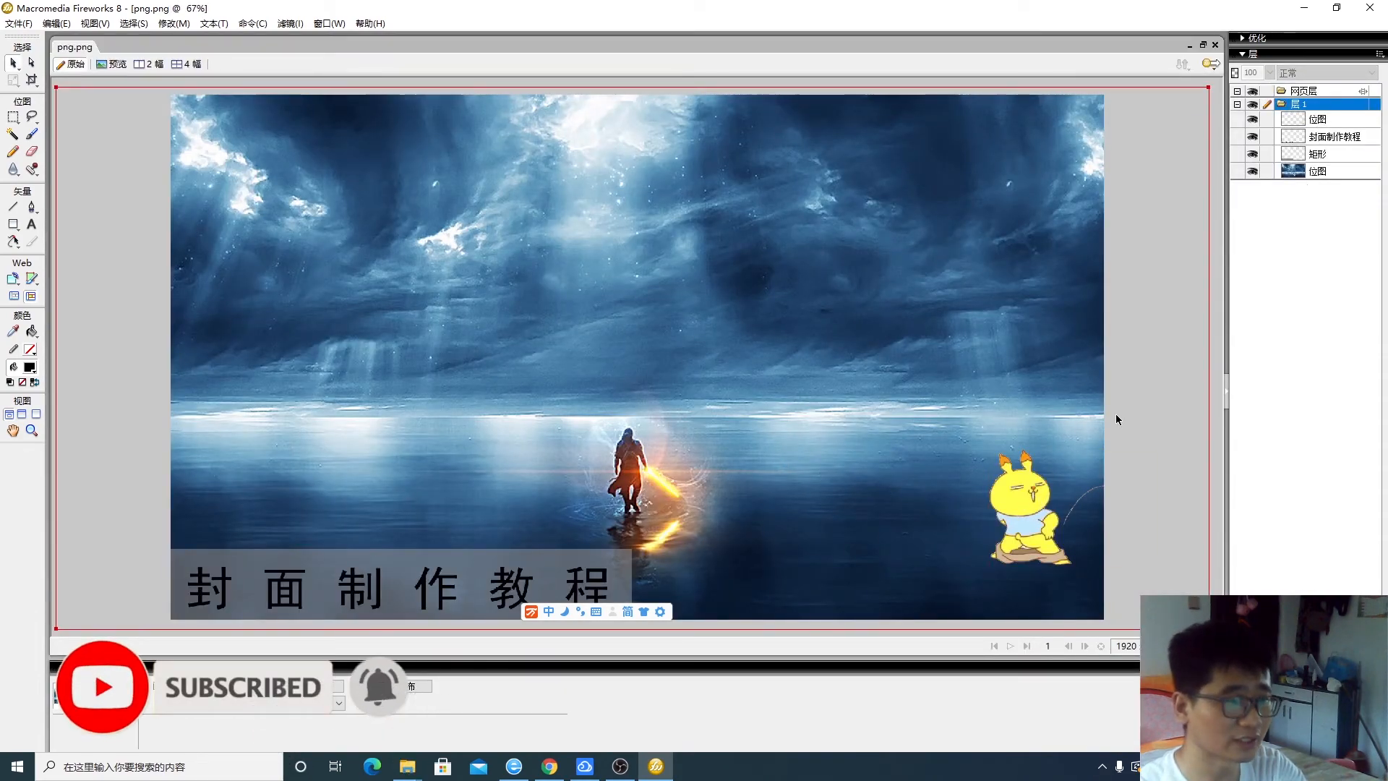
{"action": "left_click_drag", "start_coordinate": [994, 476], "coordinate": [873, 335]}
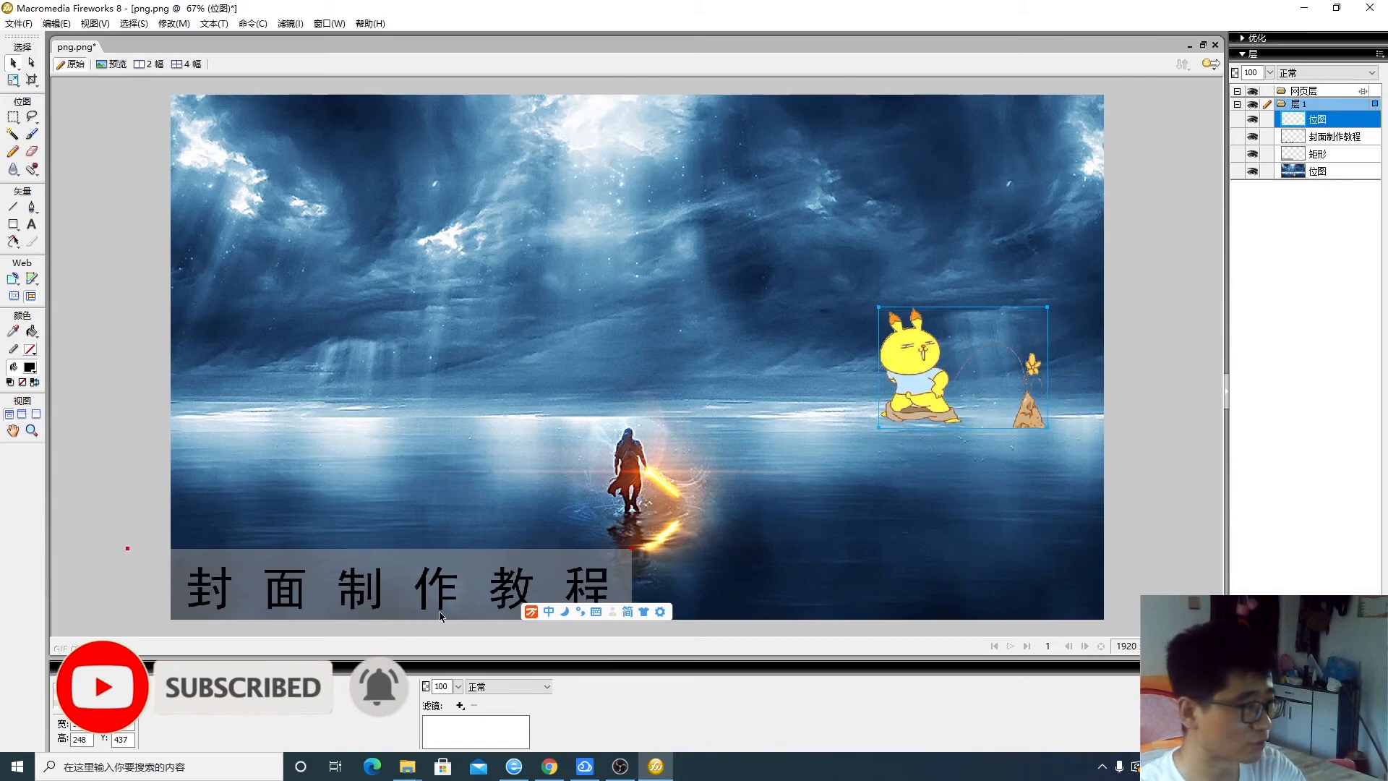
Move the title text 封面制作教程 off its grey bar up into the sky, to about X 82, Y 335
{"action": "left_click_drag", "start_coordinate": [437, 603], "coordinate": [463, 296]}
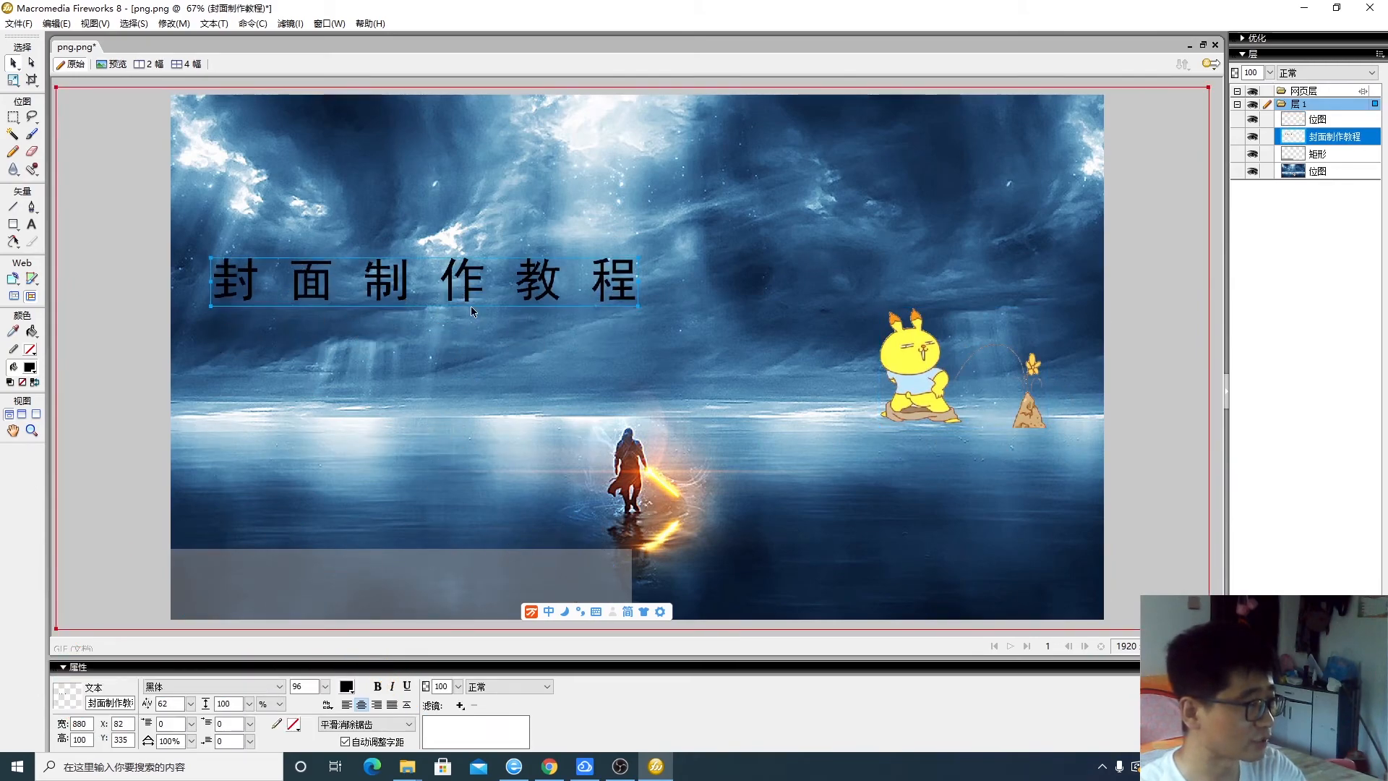
Delete the characters 面制作 from the title so it reads 封教程, and save the png file
{"action": "key", "text": "t"}
{"action": "left_click", "coordinate": [488, 279]}
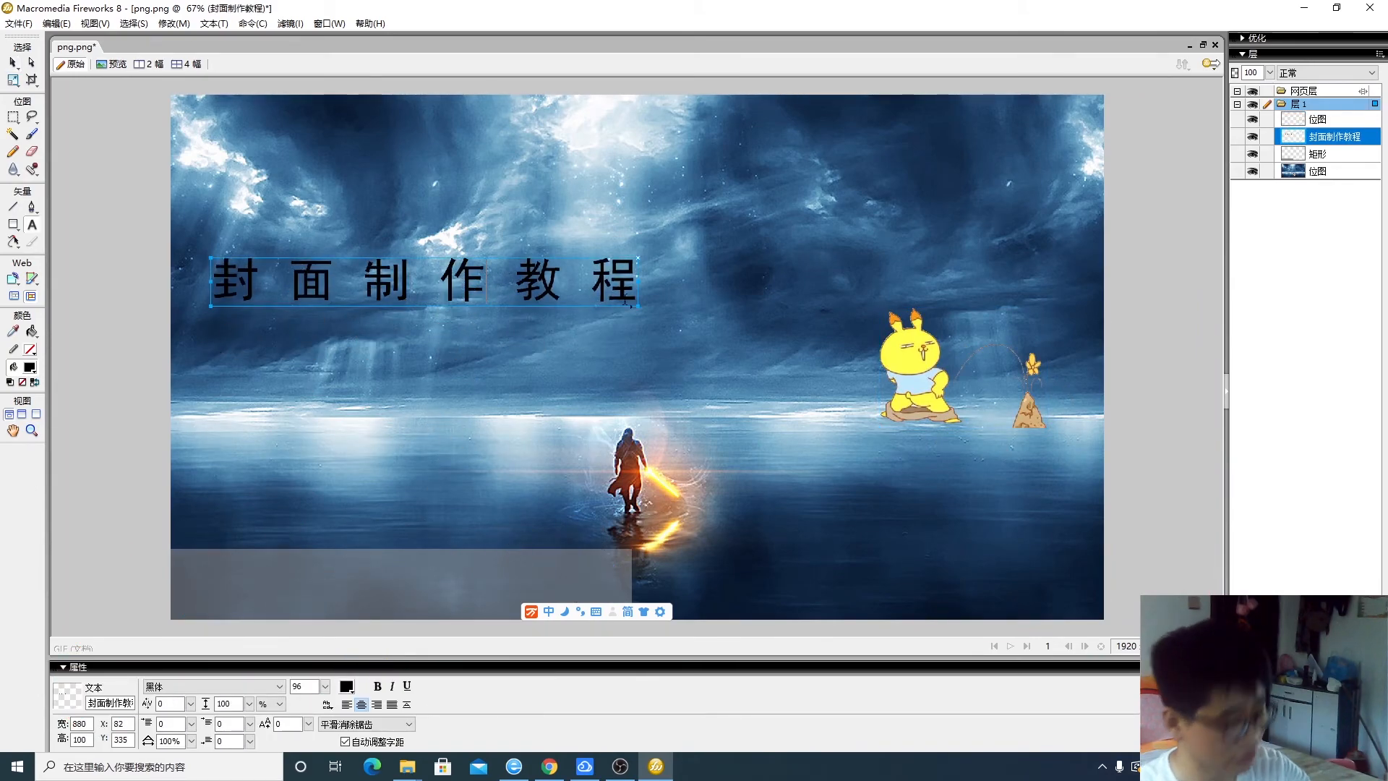
{"action": "key", "text": "BackSpace"}
{"action": "key", "text": "BackSpace"}
{"action": "key", "text": "BackSpace"}
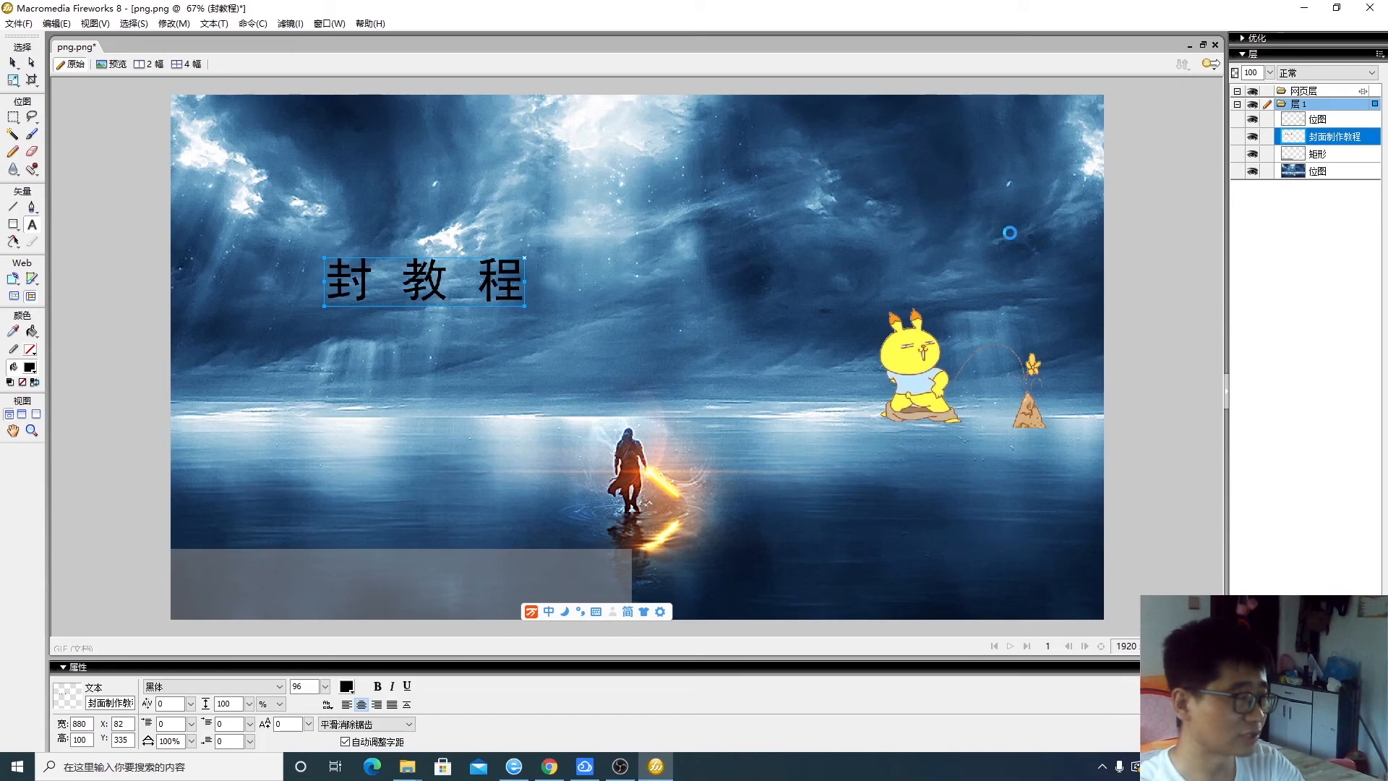
{"action": "key", "text": "ctrl+s"}
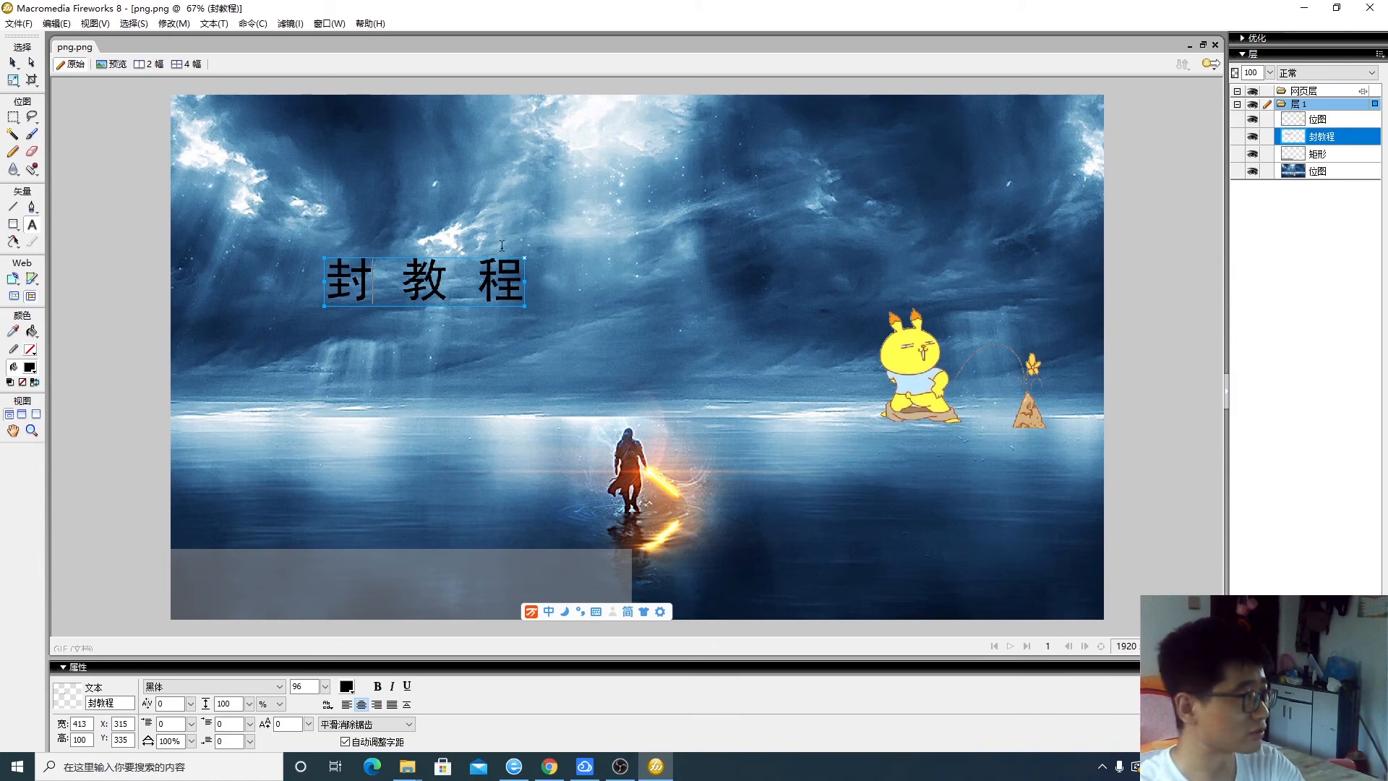
Try selecting the title's characters, look at the video covers on the YouTube home page in Chrome, and return to Fireworks
{"action": "left_click_drag", "start_coordinate": [325, 281], "coordinate": [538, 280]}
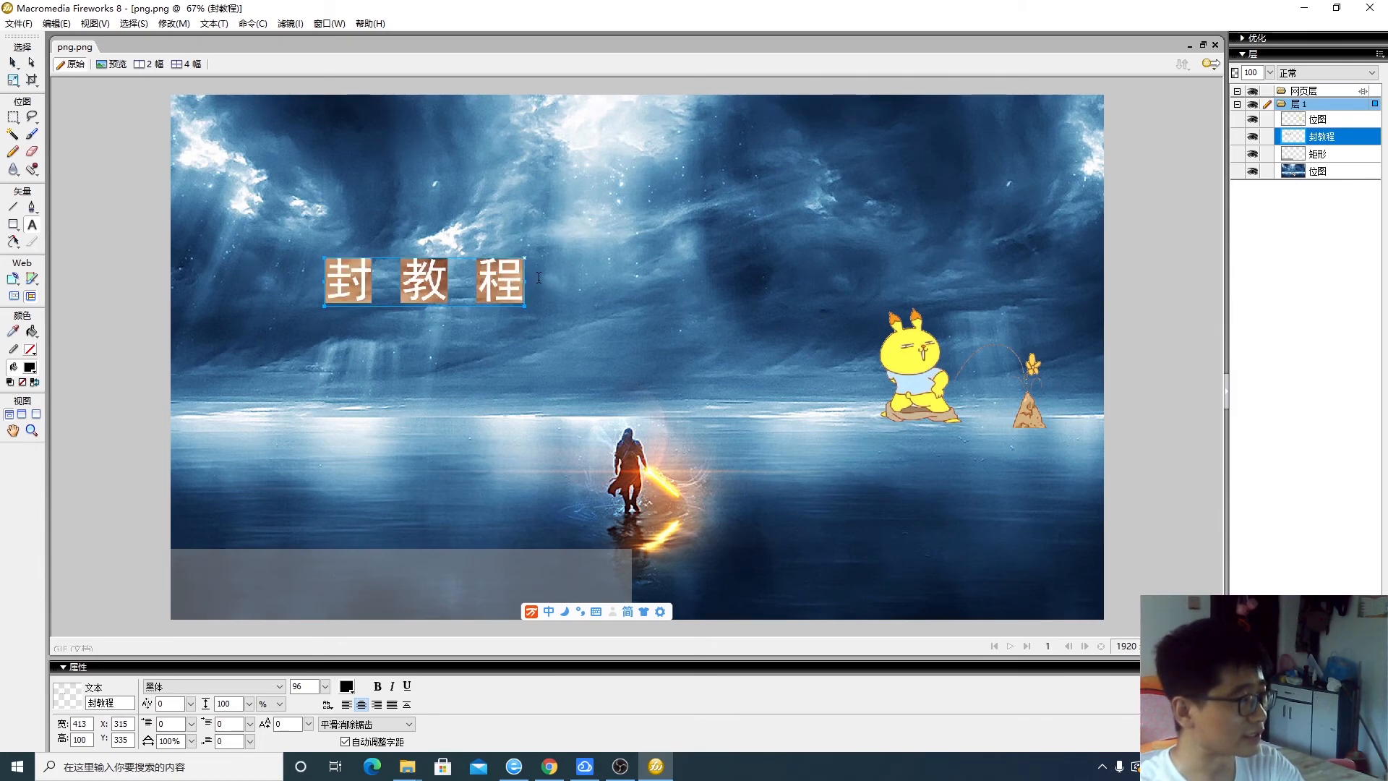
{"action": "left_click", "coordinate": [344, 286]}
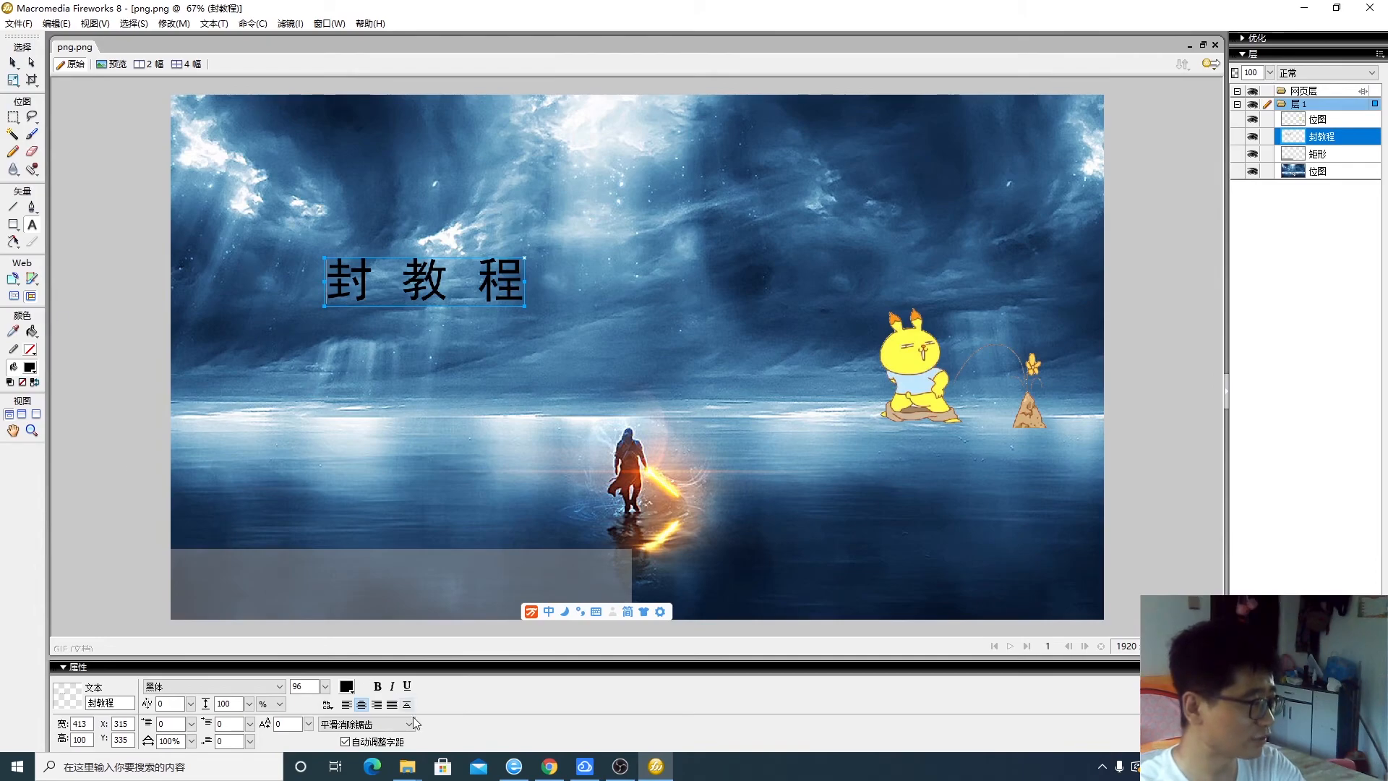
{"action": "left_click", "coordinate": [550, 766]}
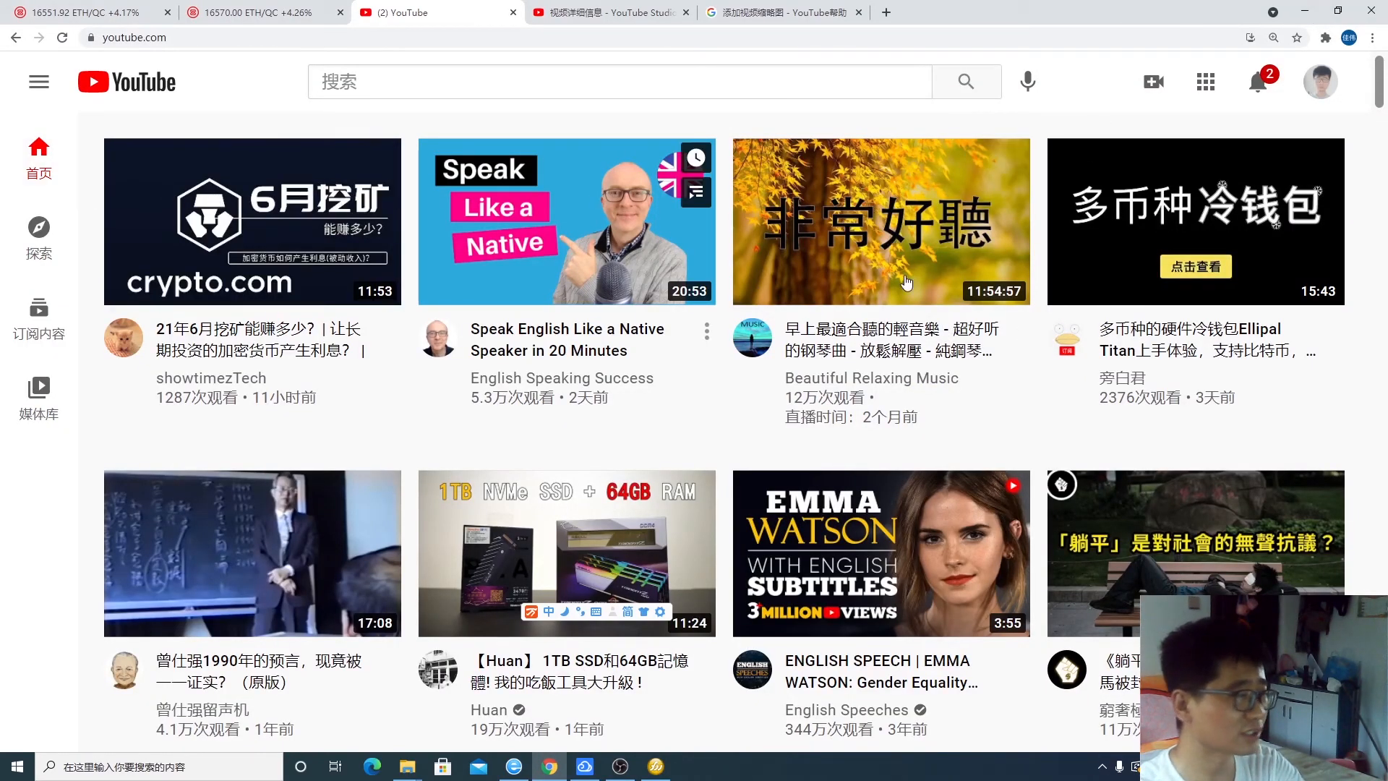
{"action": "left_click", "coordinate": [1305, 11]}
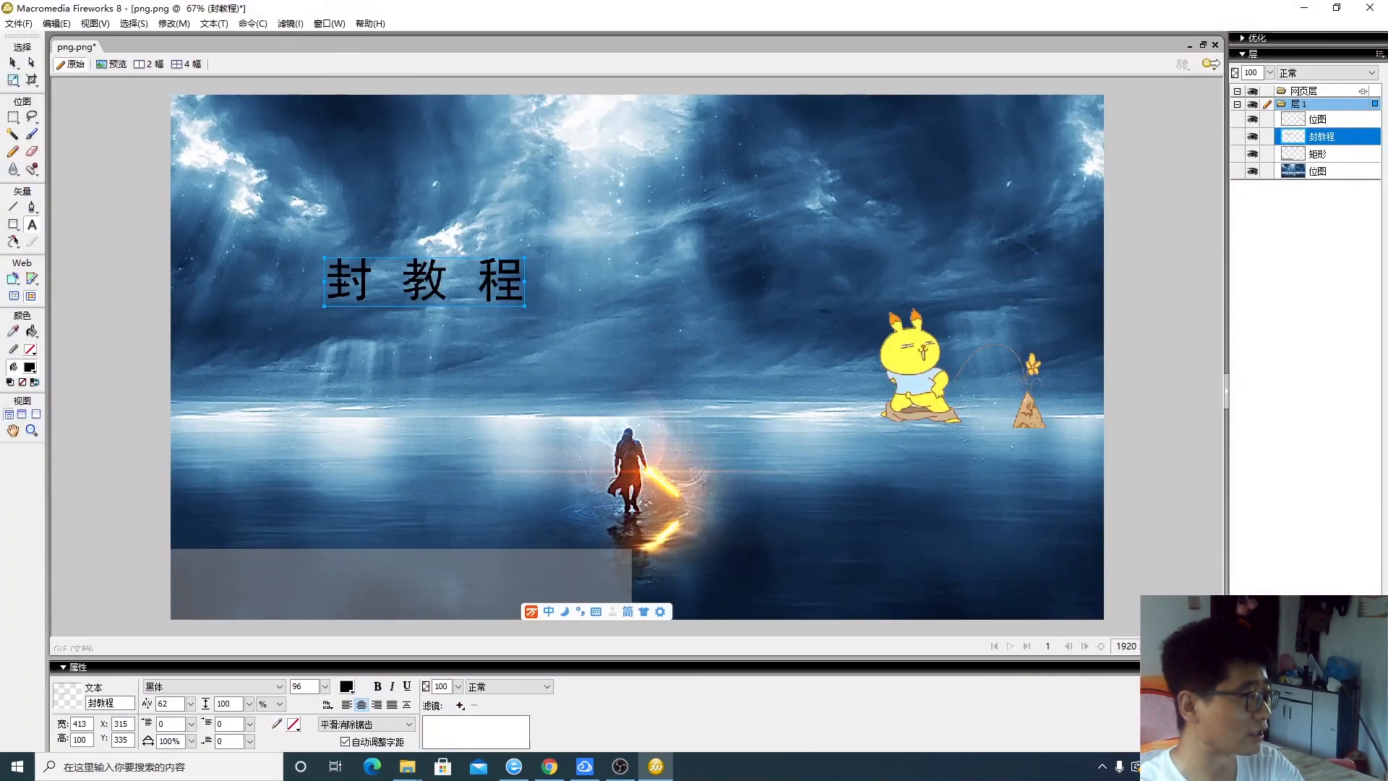
Select all the characters of the title 封教程 for editing
{"action": "double_click", "coordinate": [342, 282]}
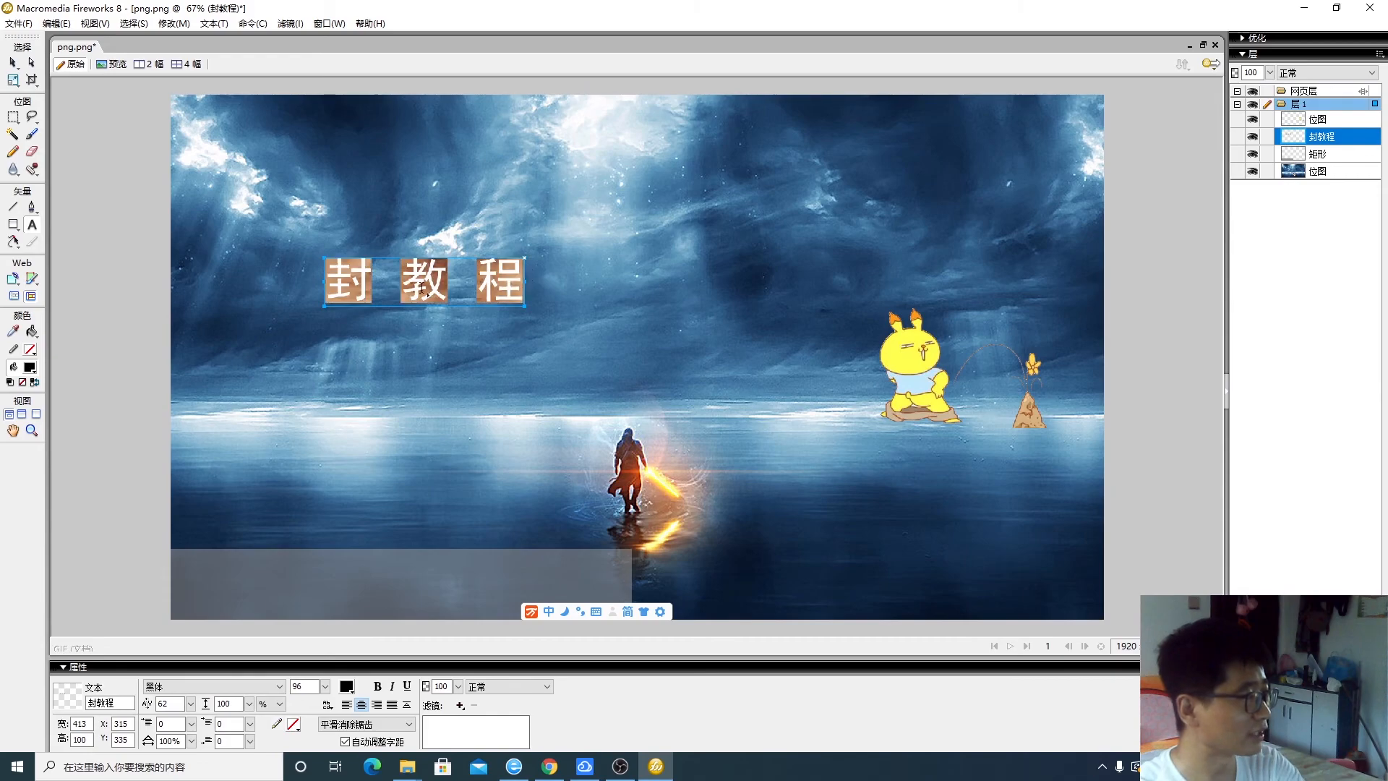